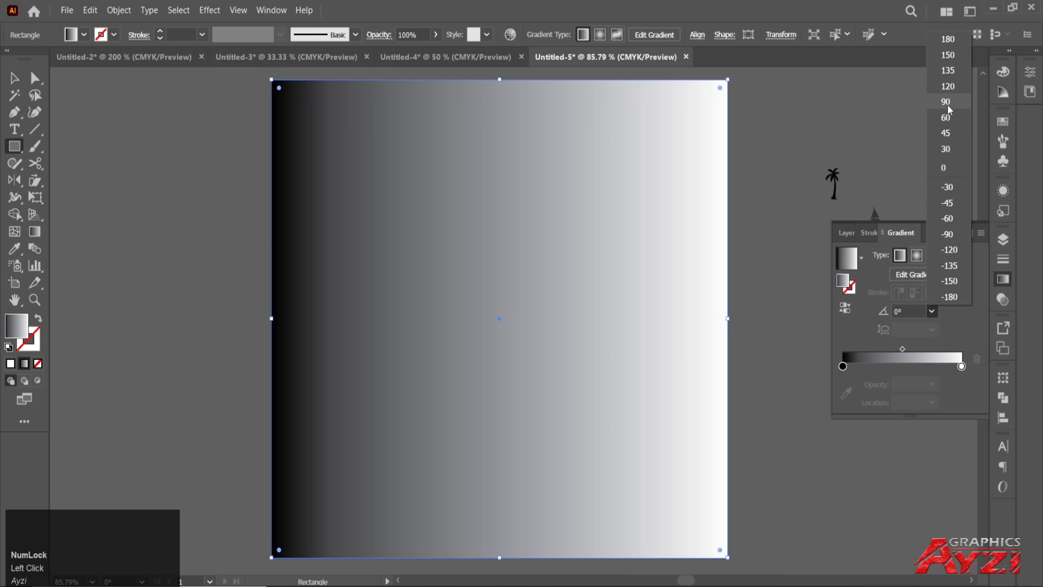
# Step: Set the square's linear gradient angle to 90° and color it with three stops: dark red, orange in the middle, and yellow
pyautogui.click(947, 105)
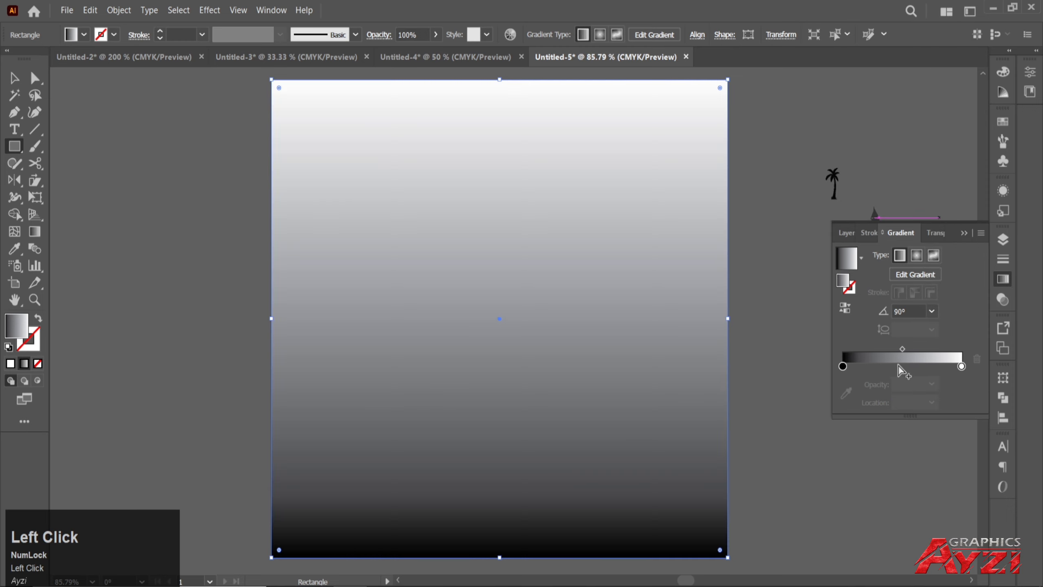
pyautogui.click(903, 367)
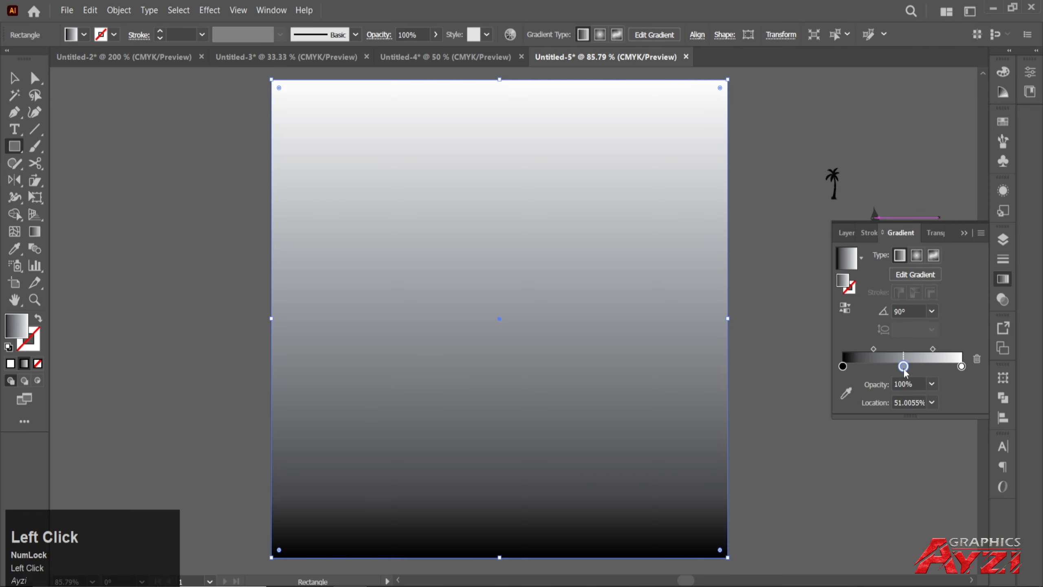
pyautogui.click(843, 366)
pyautogui.doubleClick(842, 367)
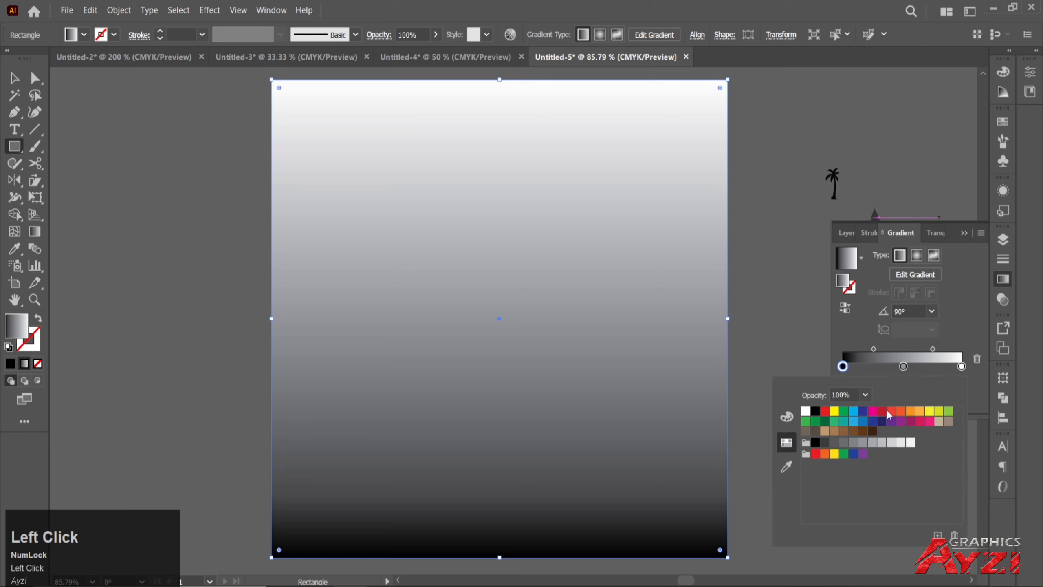
pyautogui.click(884, 412)
pyautogui.click(904, 369)
pyautogui.doubleClick(904, 366)
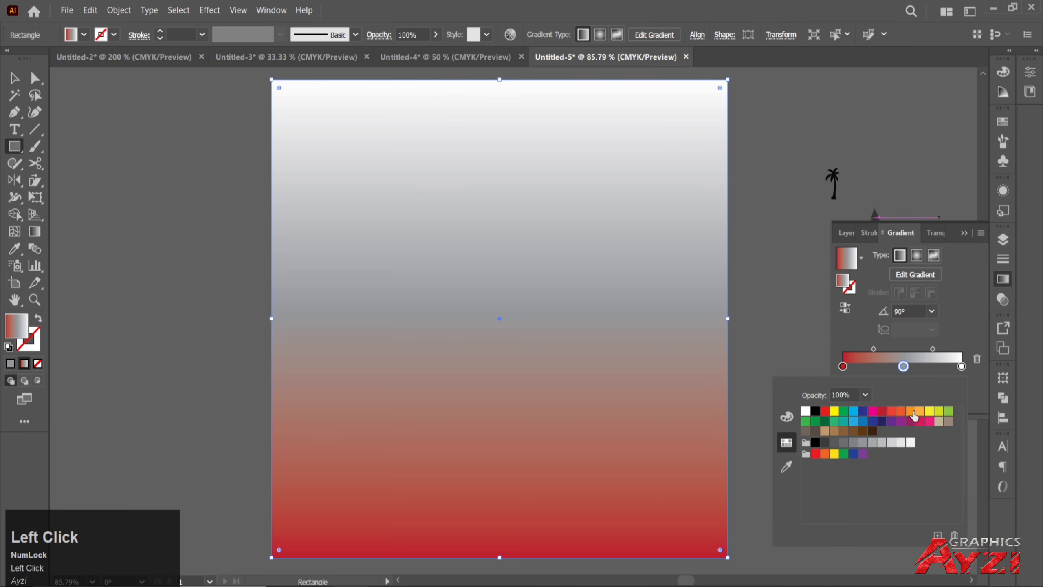
pyautogui.click(911, 412)
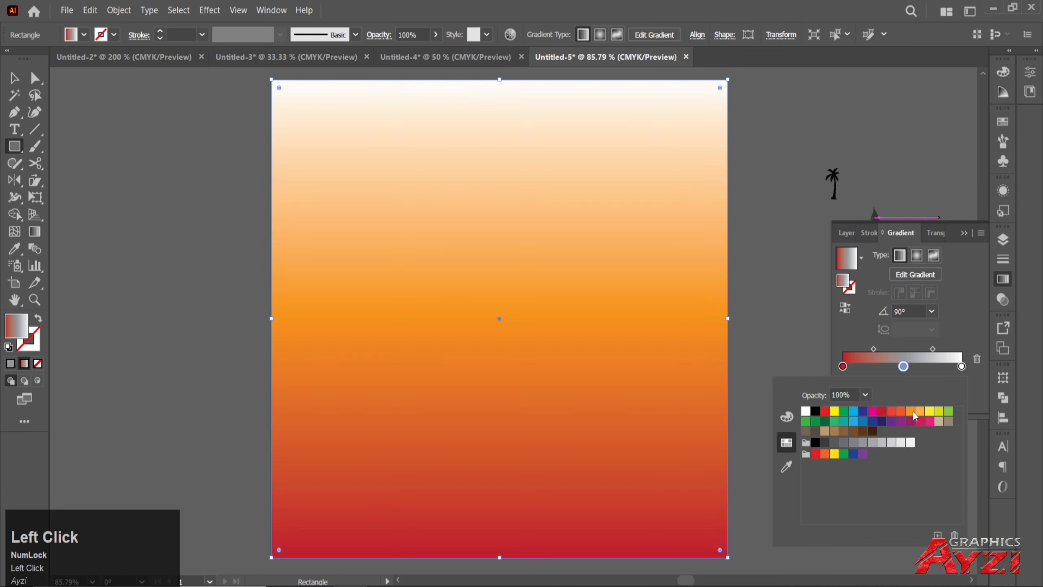
pyautogui.click(962, 367)
pyautogui.doubleClick(961, 366)
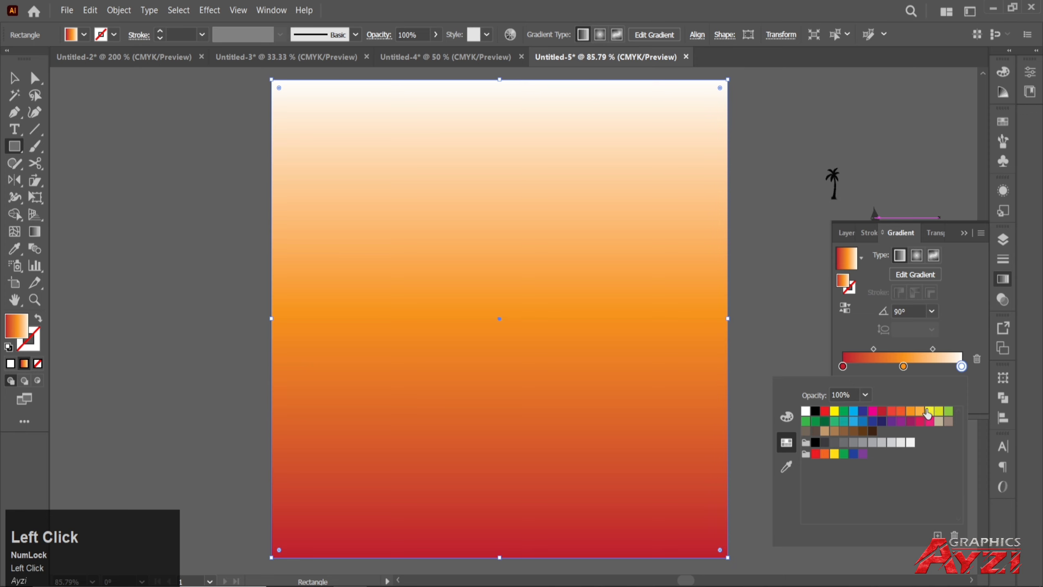
pyautogui.click(930, 412)
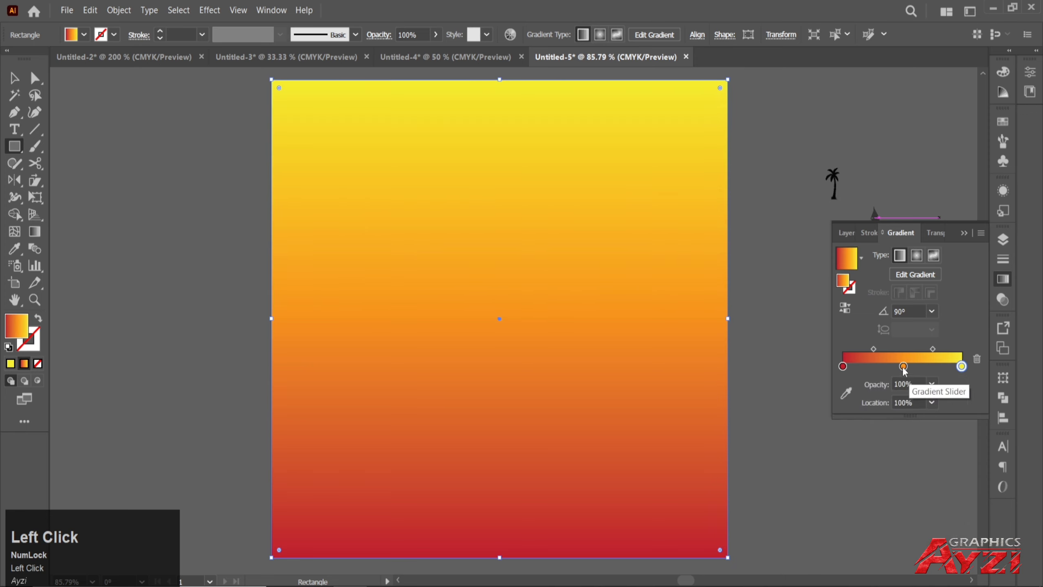
# Step: Shift the orange gradient stop close to the red one and the yellow stop to a location of 31.62%
pyautogui.moveTo(903, 365); pyautogui.dragTo(869, 372)
pyautogui.moveTo(961, 369); pyautogui.dragTo(865, 371)
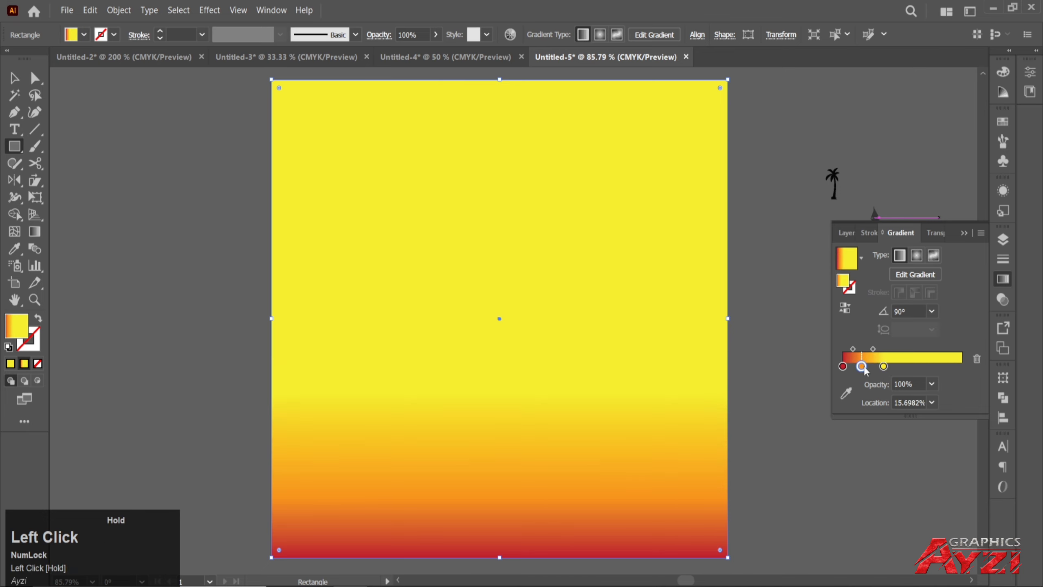
pyautogui.moveTo(862, 368); pyautogui.dragTo(882, 373)
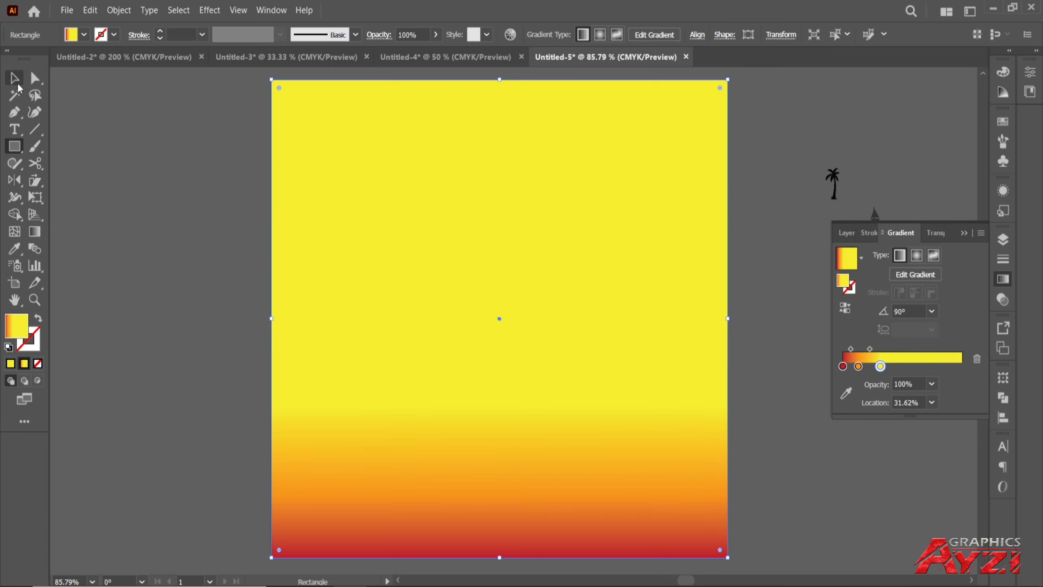
pyautogui.click(15, 79)
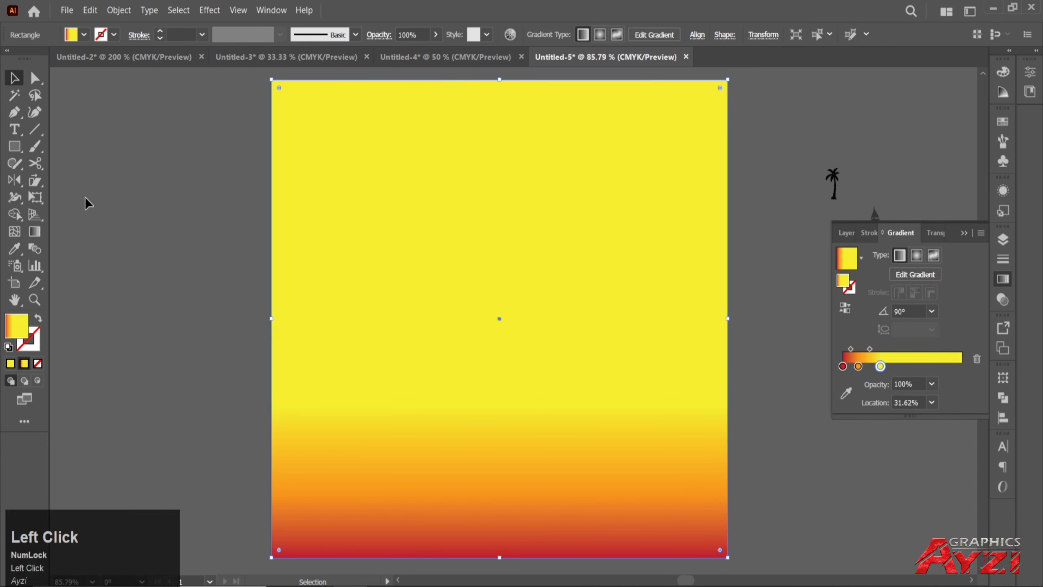
# Step: Draw a horizontal line through the square's center, extending past both of its sides
pyautogui.click(34, 129)
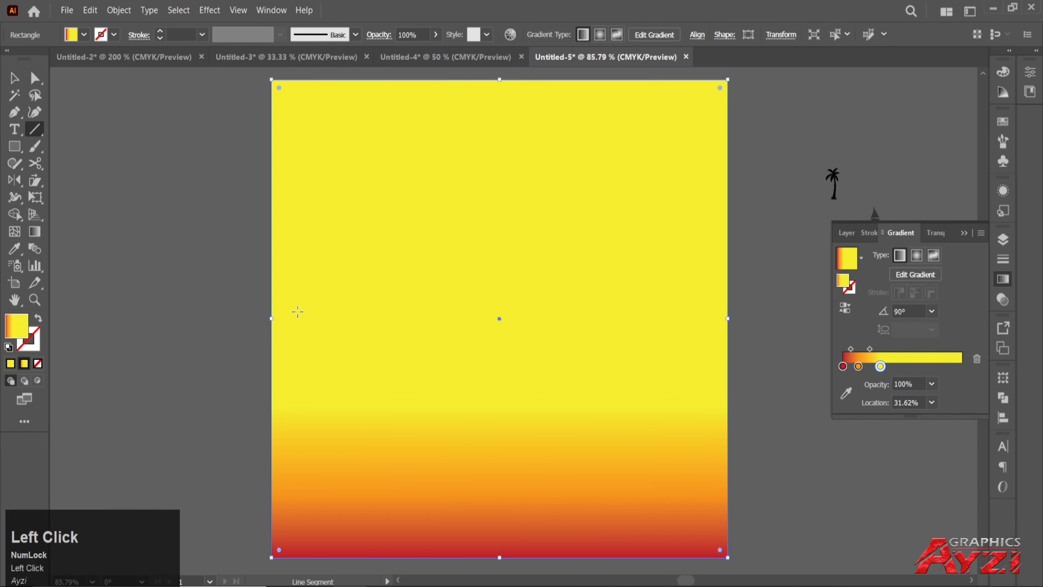
pyautogui.click(963, 233)
pyautogui.moveTo(500, 318); pyautogui.dragTo(754, 319)
# Step: Divide the square along the horizontal line with the Pathfinder Divide operation
pyautogui.click(13, 78)
pyautogui.click(184, 158)
pyautogui.moveTo(289, 216); pyautogui.dragTo(546, 368)
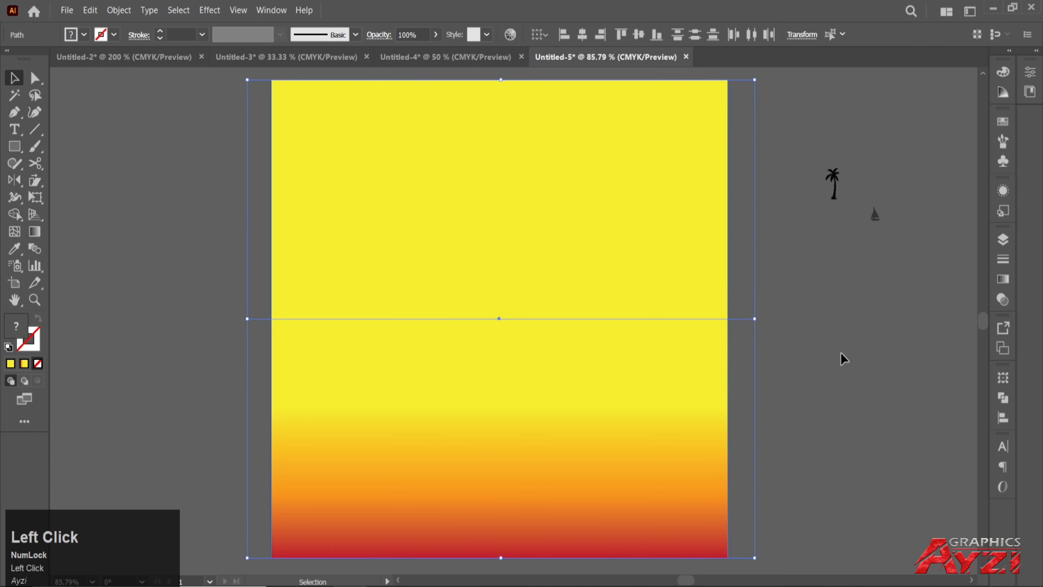
pyautogui.click(1002, 398)
pyautogui.click(846, 446)
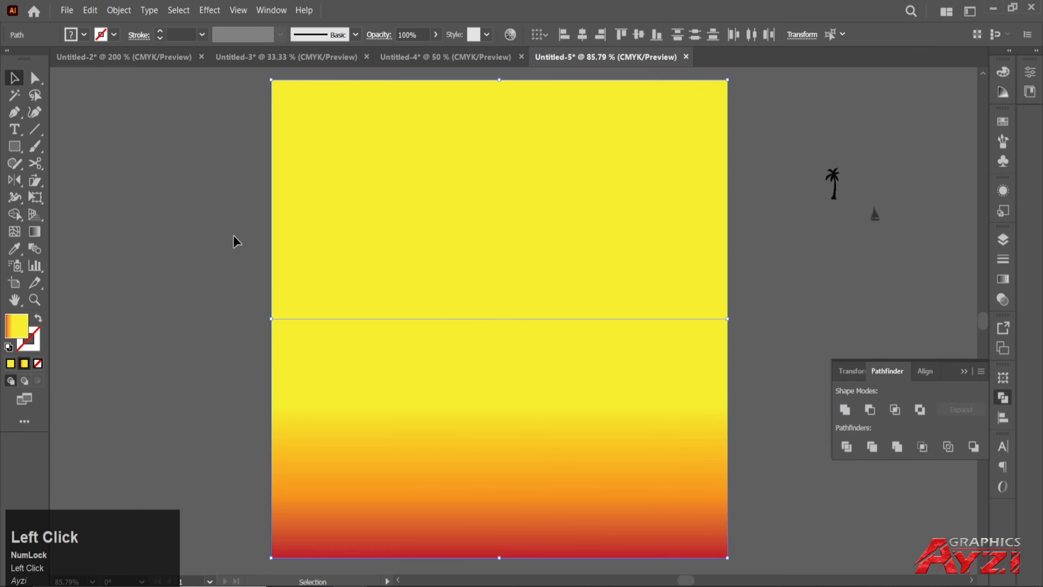
# Step: Ungroup the divided pieces and delete the upper half of the square
pyautogui.click(114, 10)
pyautogui.click(136, 95)
pyautogui.click(156, 161)
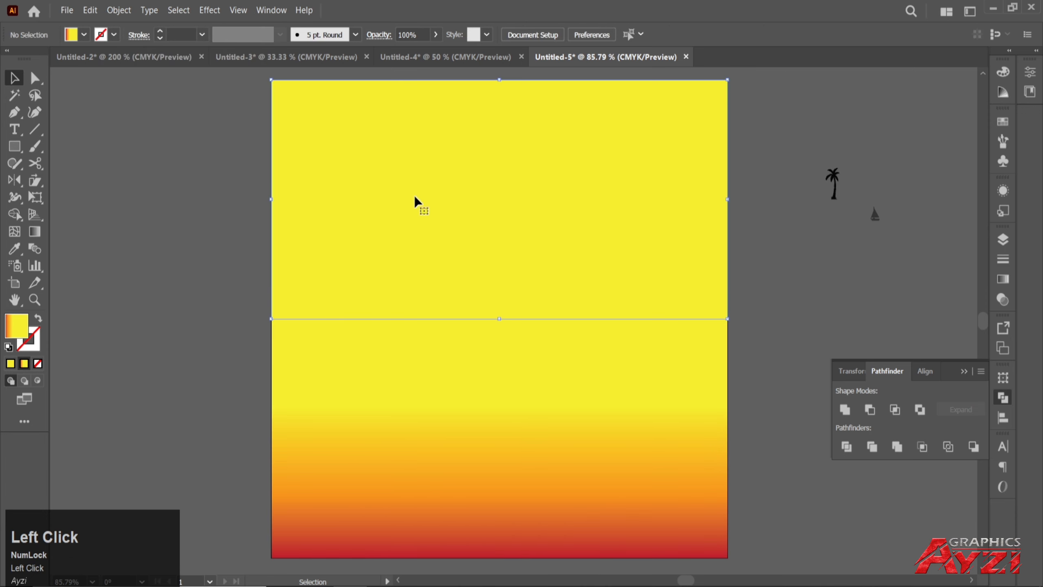
pyautogui.press('BackSpace')
# Step: Reflect a copy of the lower half across the horizontal axis and place it on the empty upper half of the artboard
pyautogui.click(464, 350)
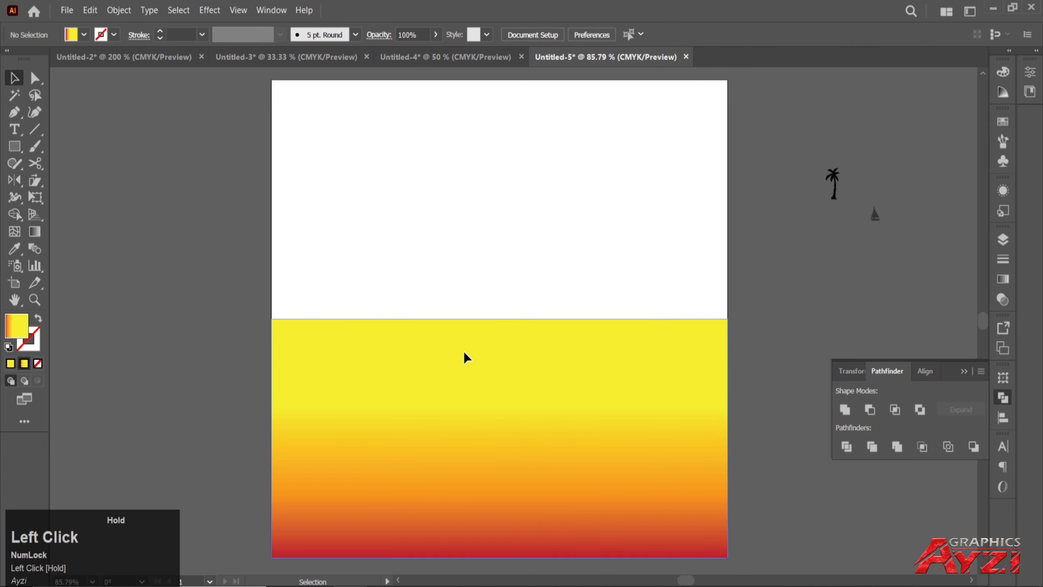
pyautogui.doubleClick(15, 180)
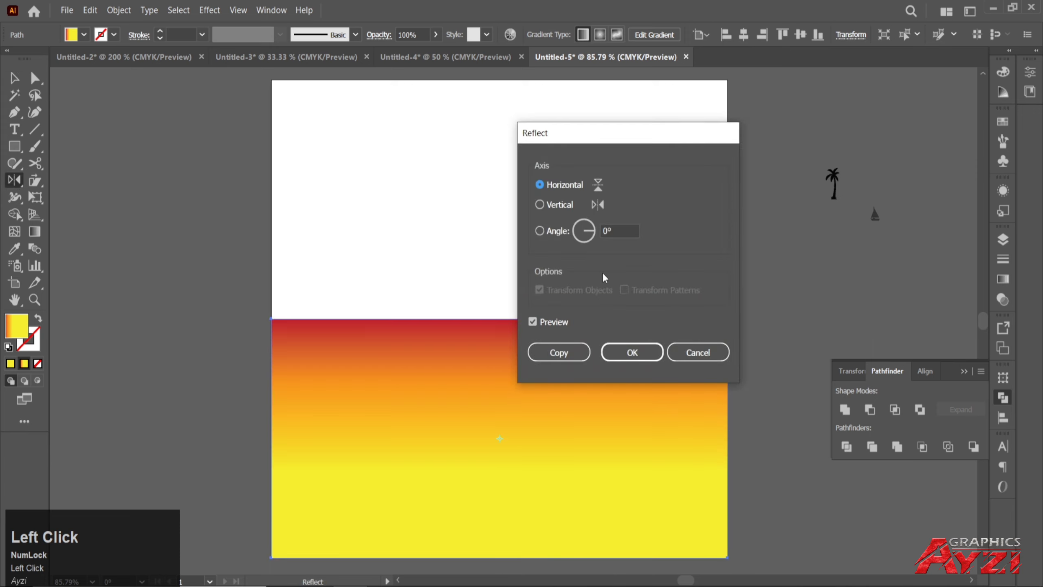
pyautogui.click(551, 359)
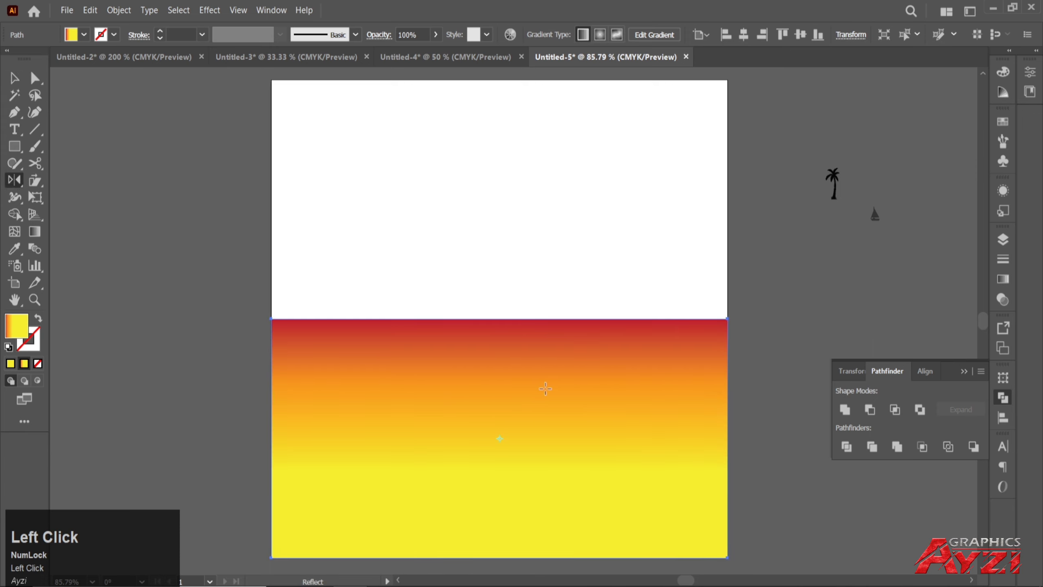
pyautogui.press('v')
pyautogui.moveTo(559, 388); pyautogui.dragTo(552, 159)
# Step: Apply the Pathfinder Merge operation to the upper and lower gradient halves
pyautogui.click(750, 228)
pyautogui.click(656, 393)
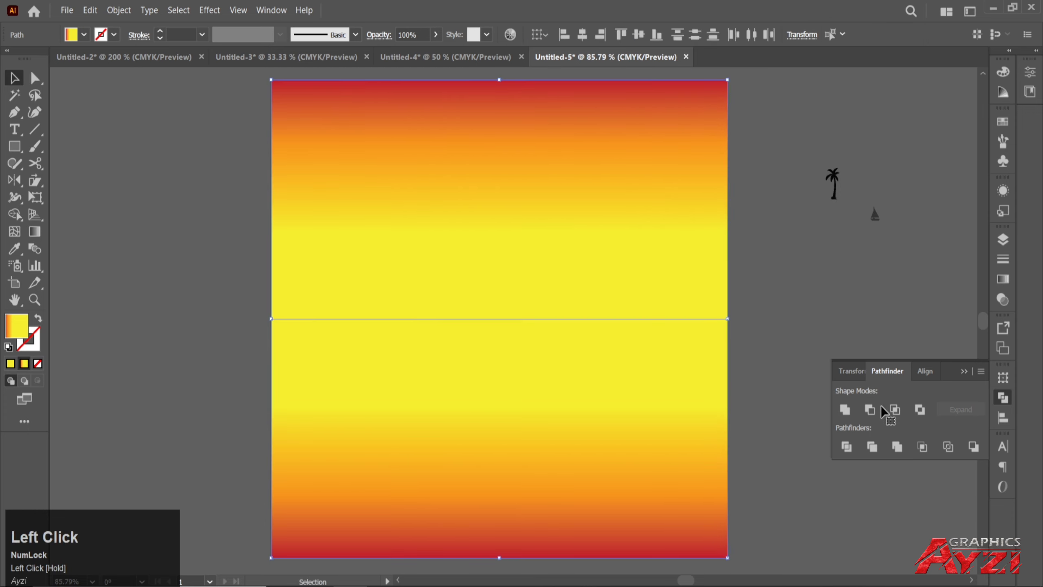
pyautogui.click(896, 450)
pyautogui.click(825, 277)
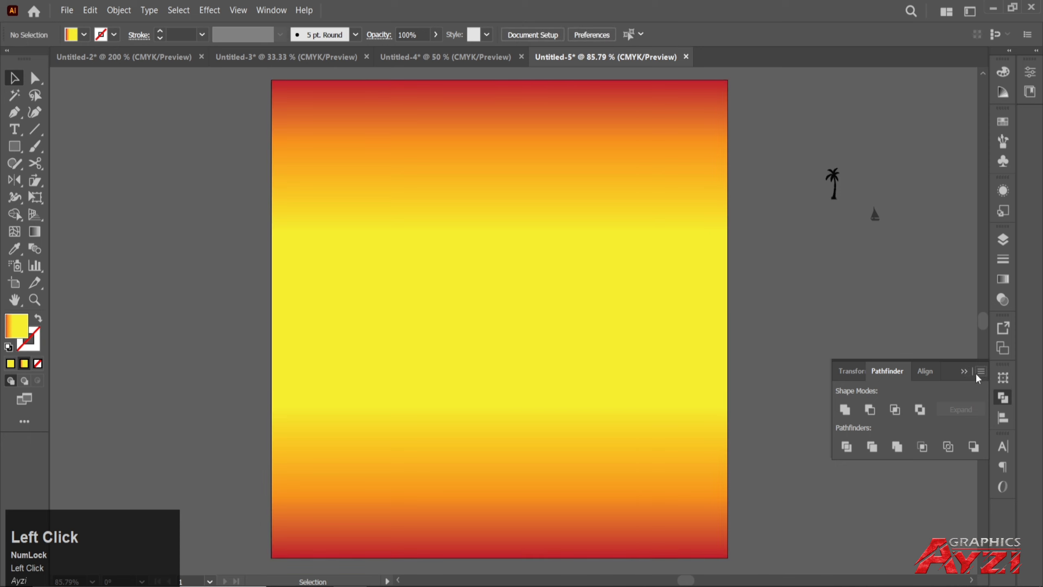
pyautogui.click(962, 371)
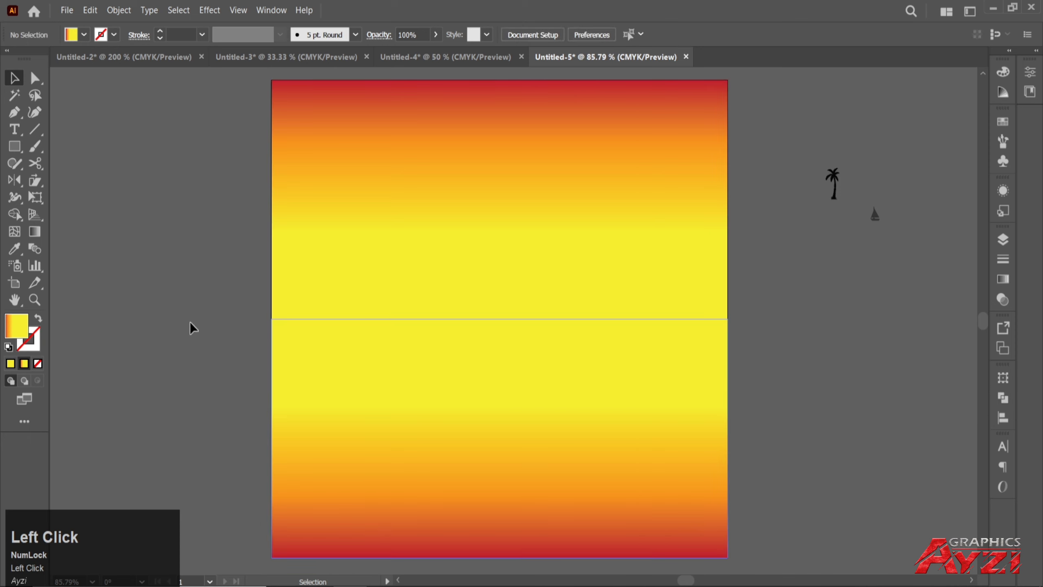
pyautogui.click(13, 112)
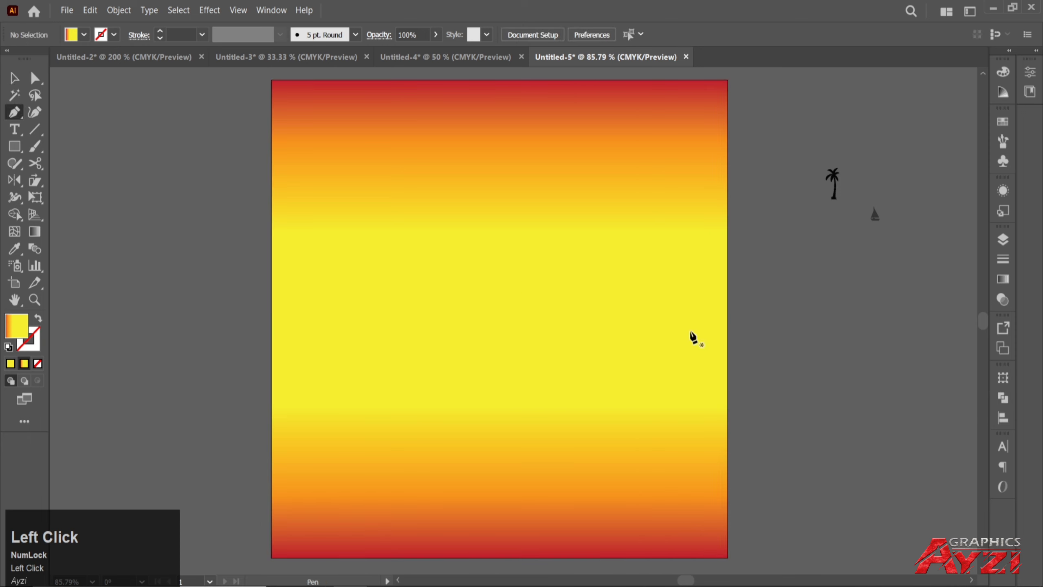
pyautogui.click(728, 357)
pyautogui.keyDown('shift'); pyautogui.click(270, 358); pyautogui.keyUp('shift')
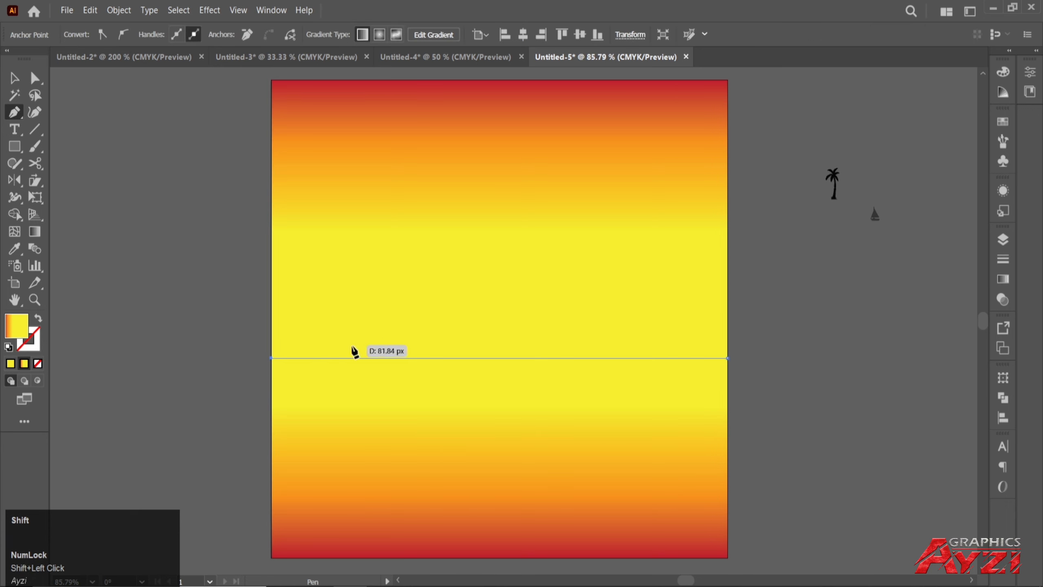
pyautogui.keyDown('ctrl'); pyautogui.click(296, 365); pyautogui.keyUp('ctrl')
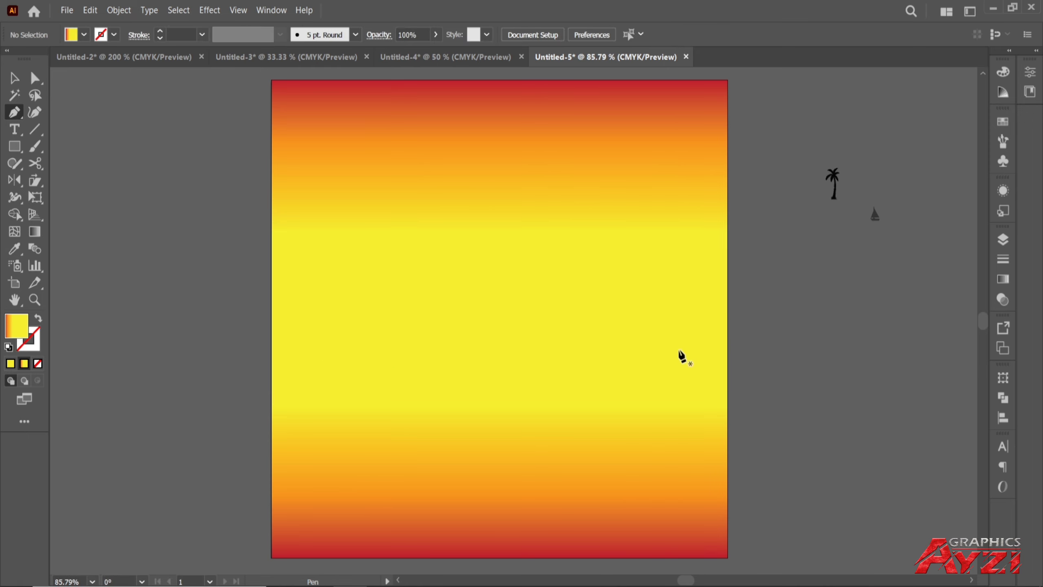
pyautogui.press('Num_Lock')
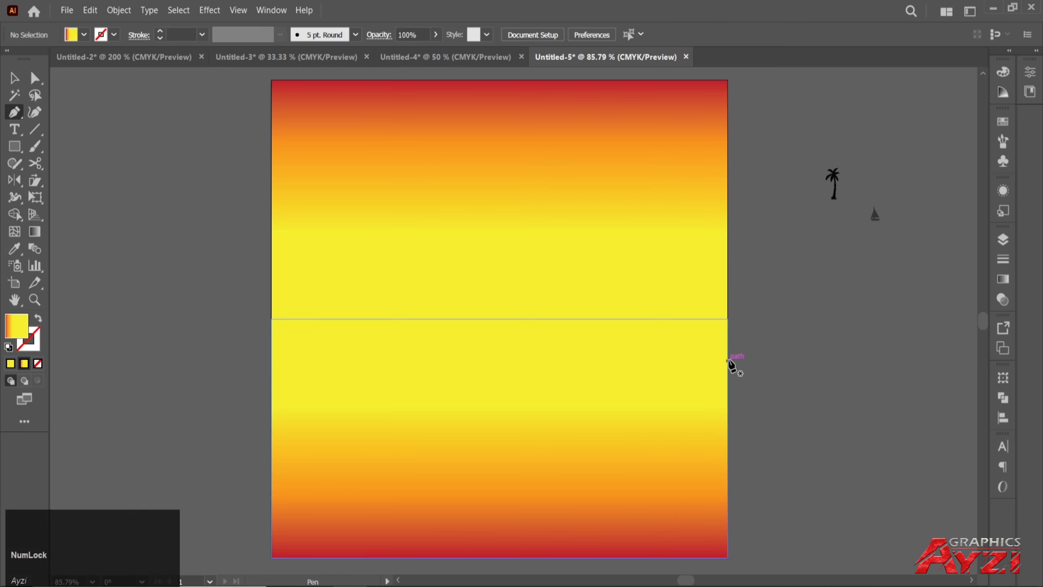
# Step: Draw a thin closed wedge below the background's middle with the Pen tool, tapering toward the left edge, and swap its fill and stroke
pyautogui.click(727, 358)
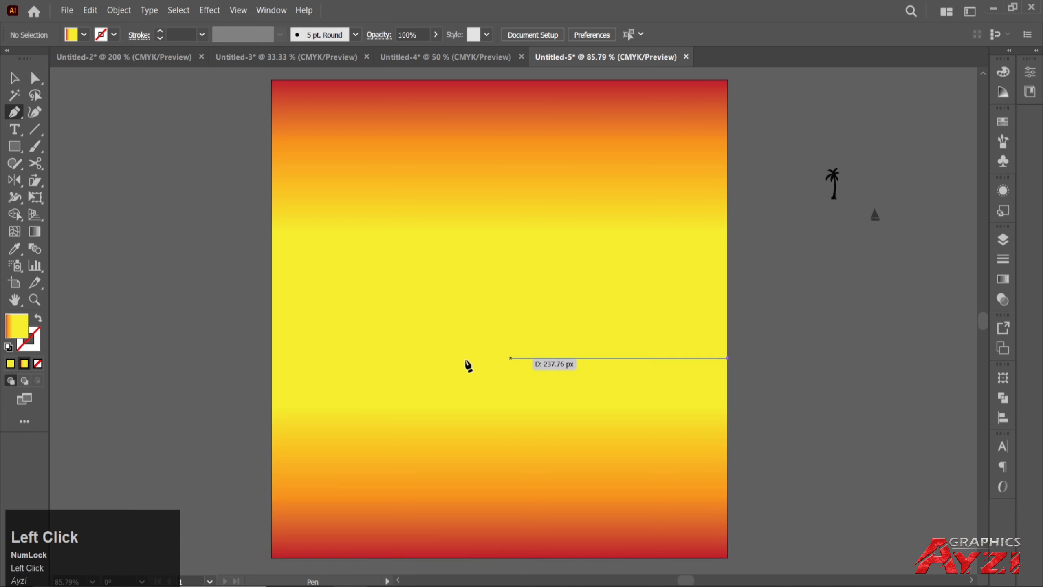
pyautogui.click(279, 357)
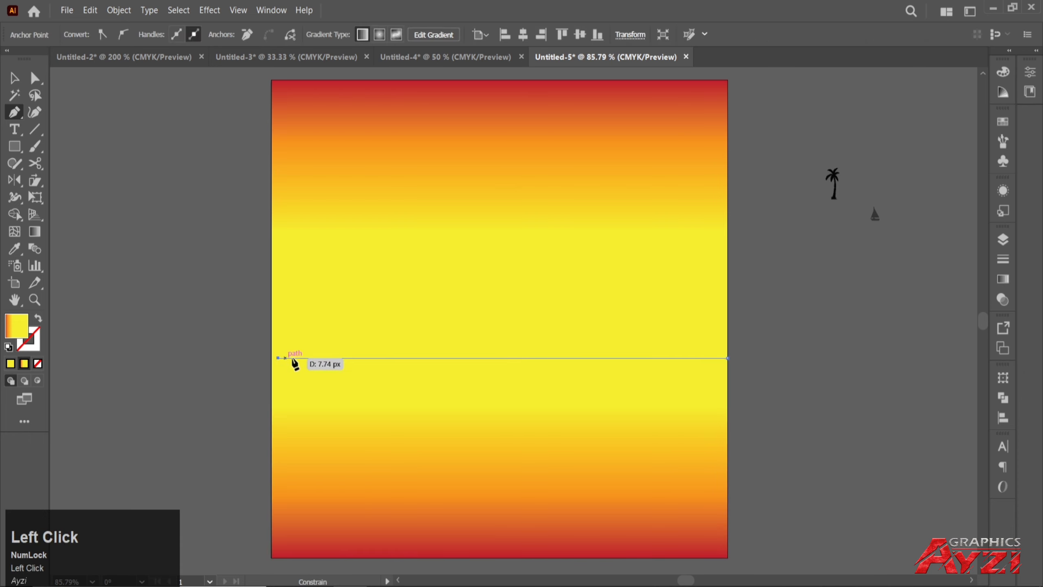
pyautogui.click(727, 305)
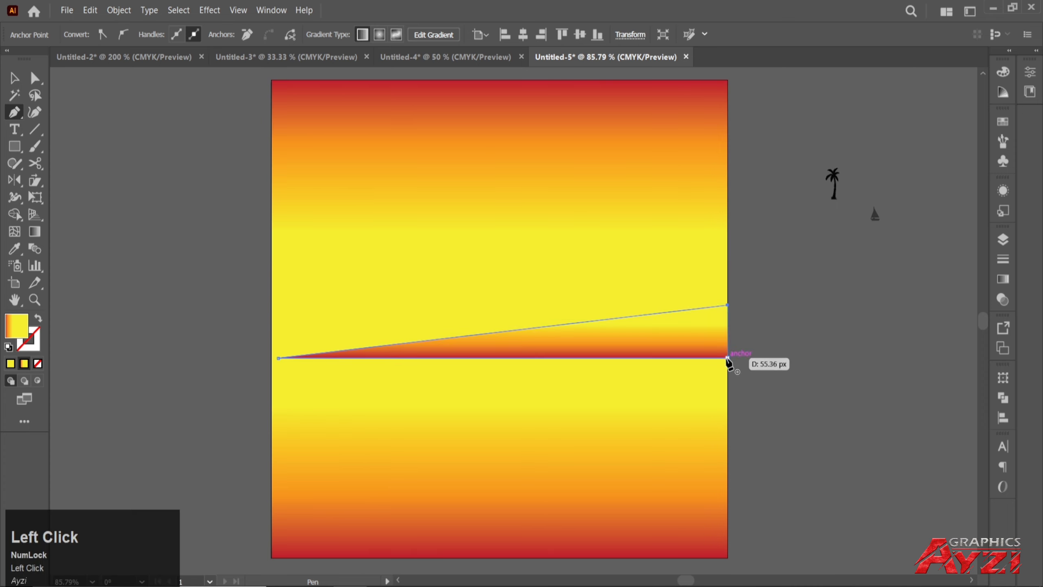
pyautogui.click(727, 357)
pyautogui.click(13, 78)
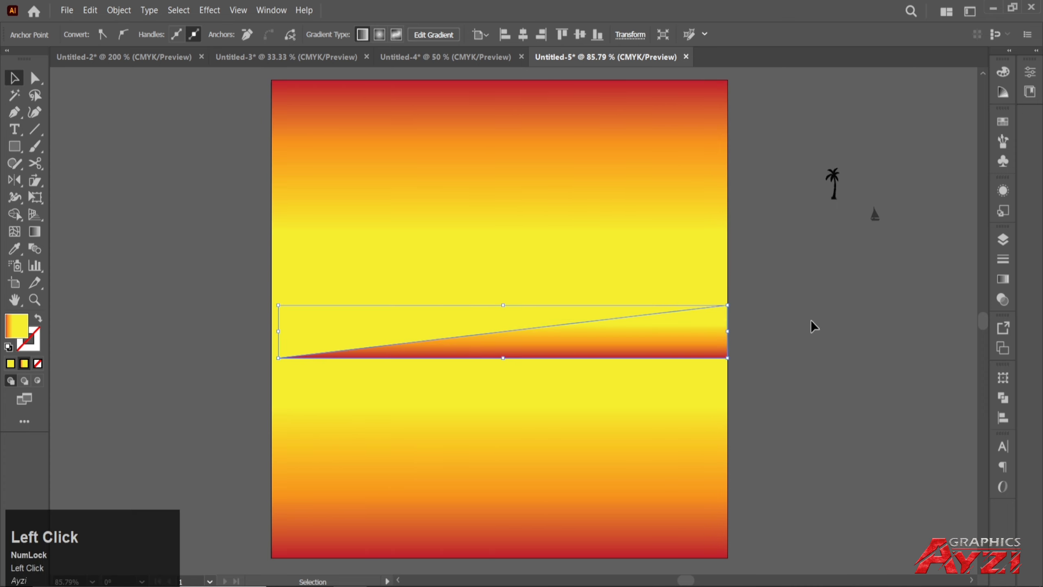
pyautogui.click(37, 319)
# Step: Apply a Zig Zag effect to the wedge with a size of 2 px and 18 ridges per segment
pyautogui.click(219, 11)
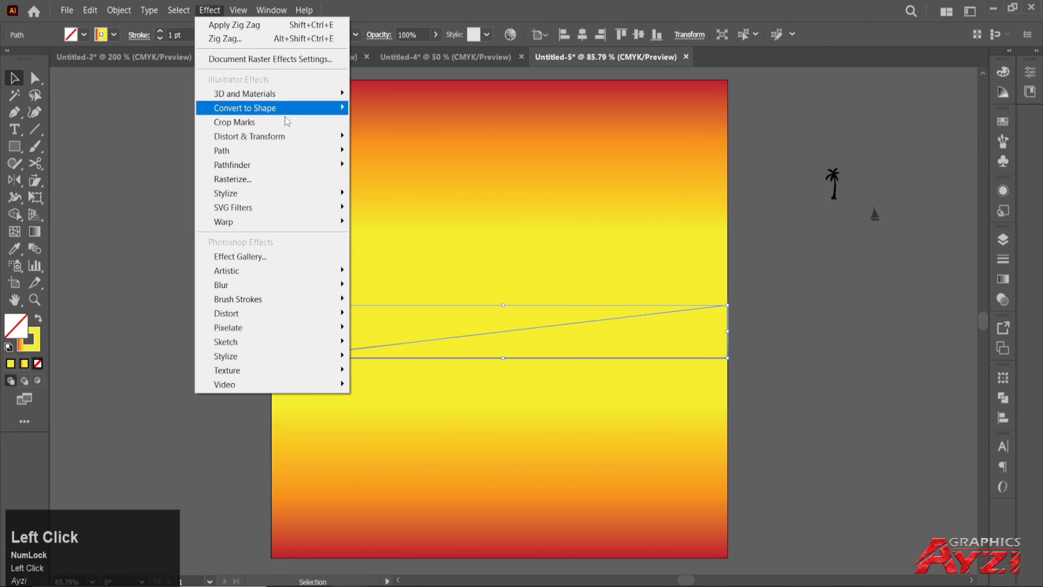
pyautogui.moveTo(301, 137)
pyautogui.click(397, 214)
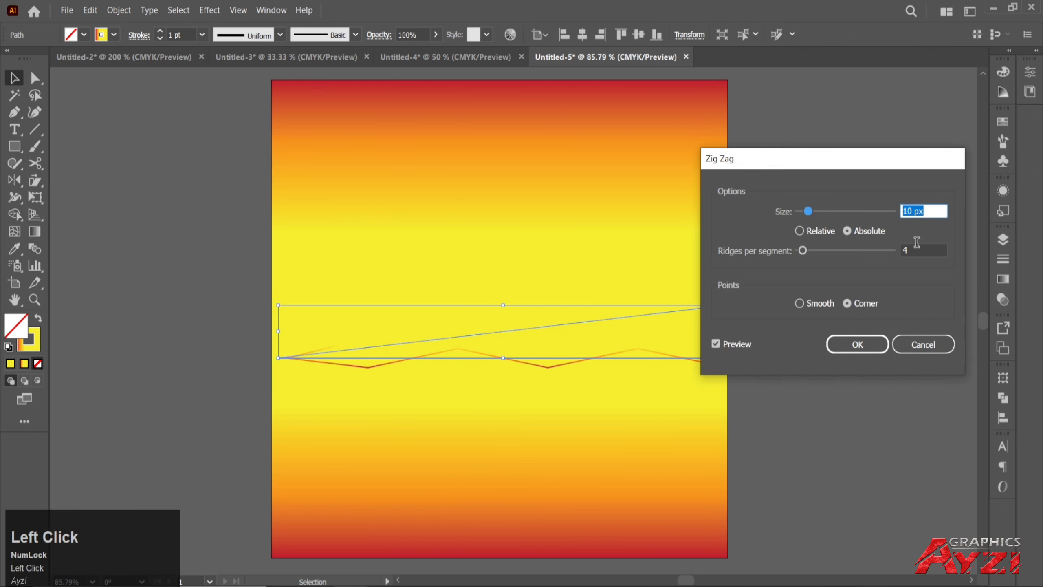
pyautogui.moveTo(927, 210); pyautogui.dragTo(878, 219)
pyautogui.write('2')
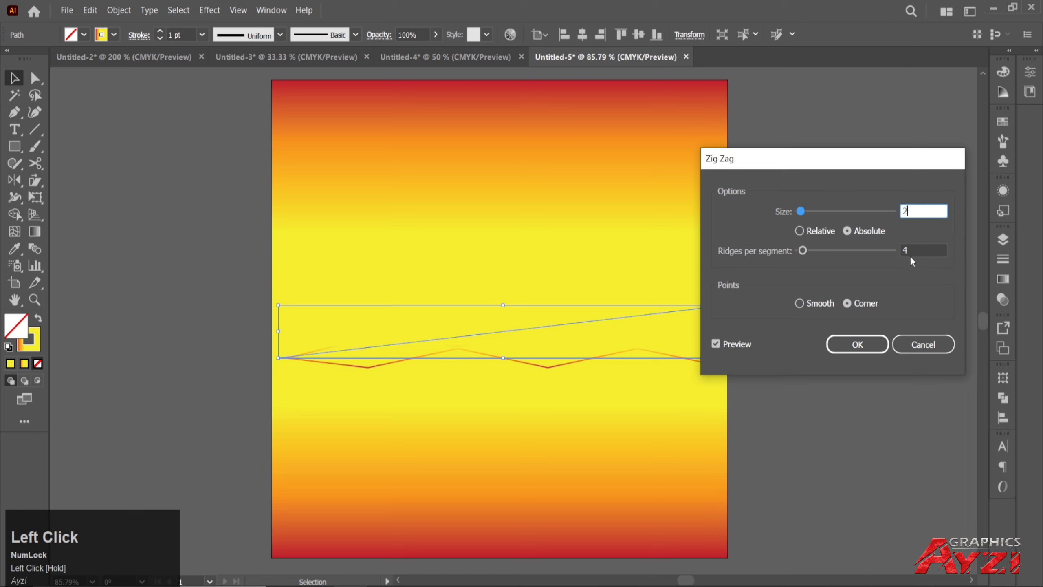
pyautogui.click(917, 253)
pyautogui.scroll(12, 917, 253)
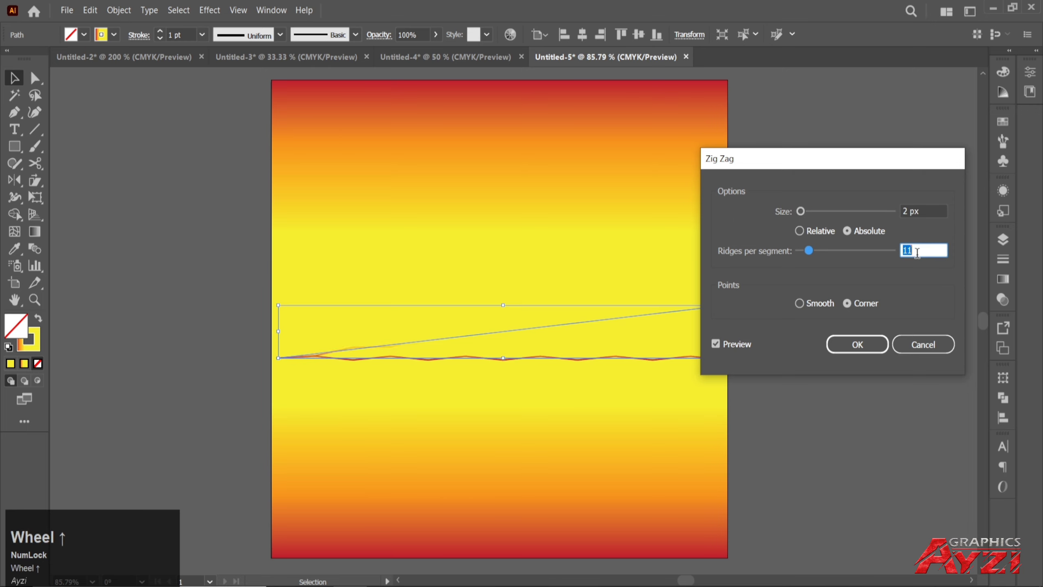
pyautogui.scroll(2, 917, 253)
# Step: Try a 1 px size and smooth points for the wedge's Zig Zag effect, returning to 2 px with corner points
pyautogui.moveTo(925, 211); pyautogui.dragTo(890, 220)
pyautogui.write('1')
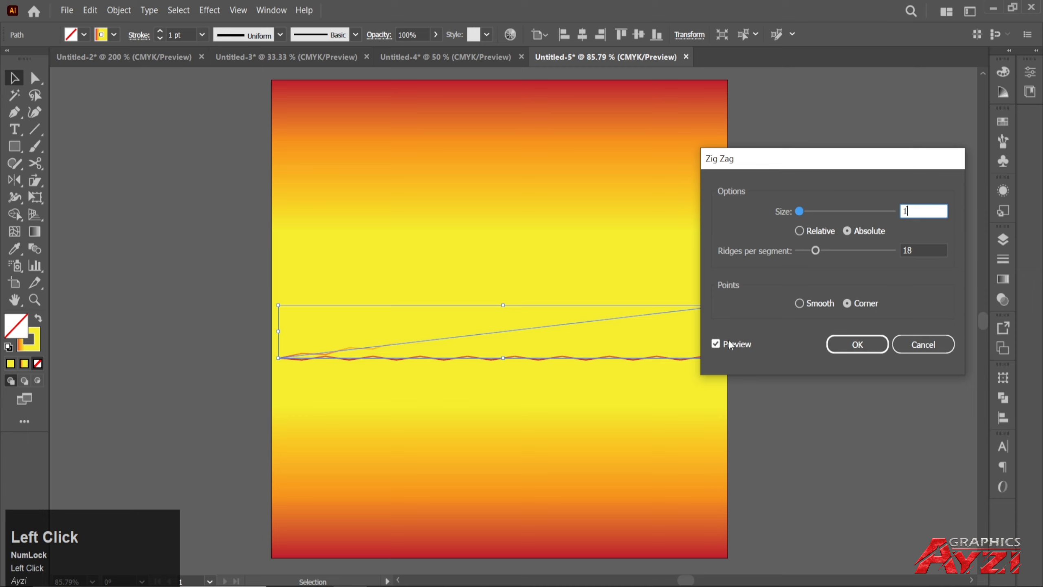
pyautogui.click(716, 344)
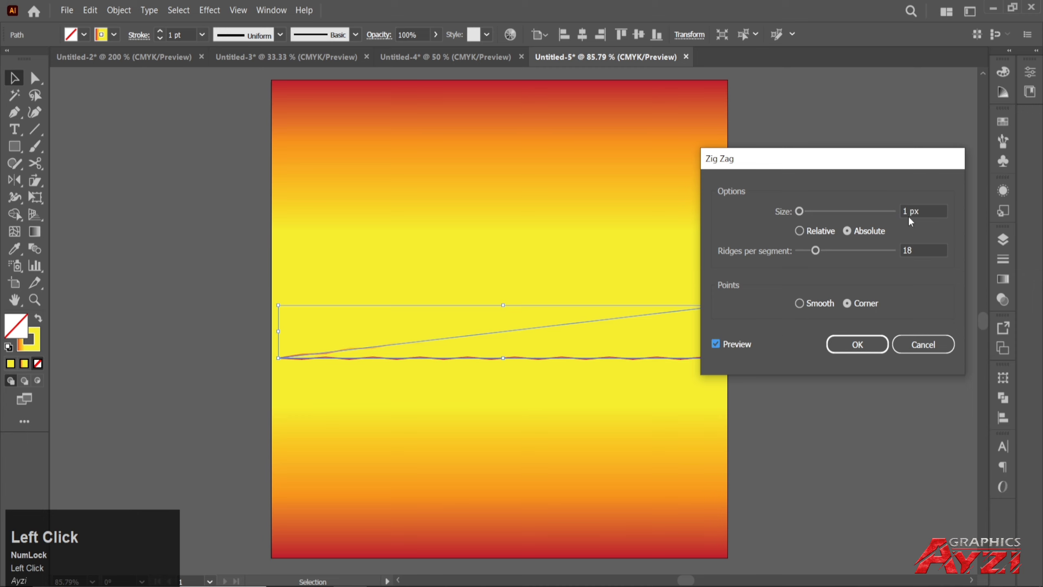
pyautogui.moveTo(906, 211); pyautogui.dragTo(893, 217)
pyautogui.write('2')
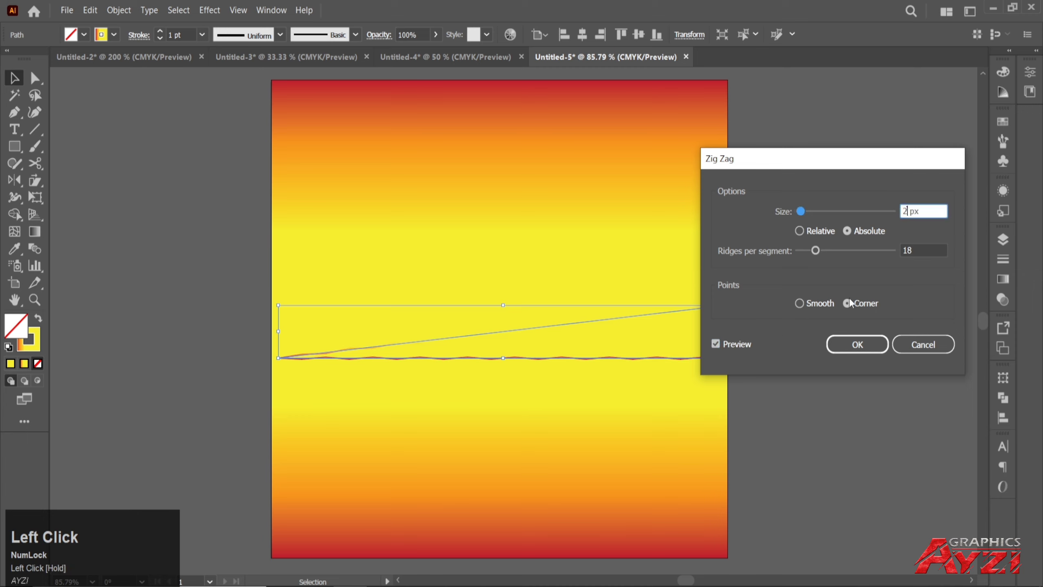
pyautogui.click(729, 344)
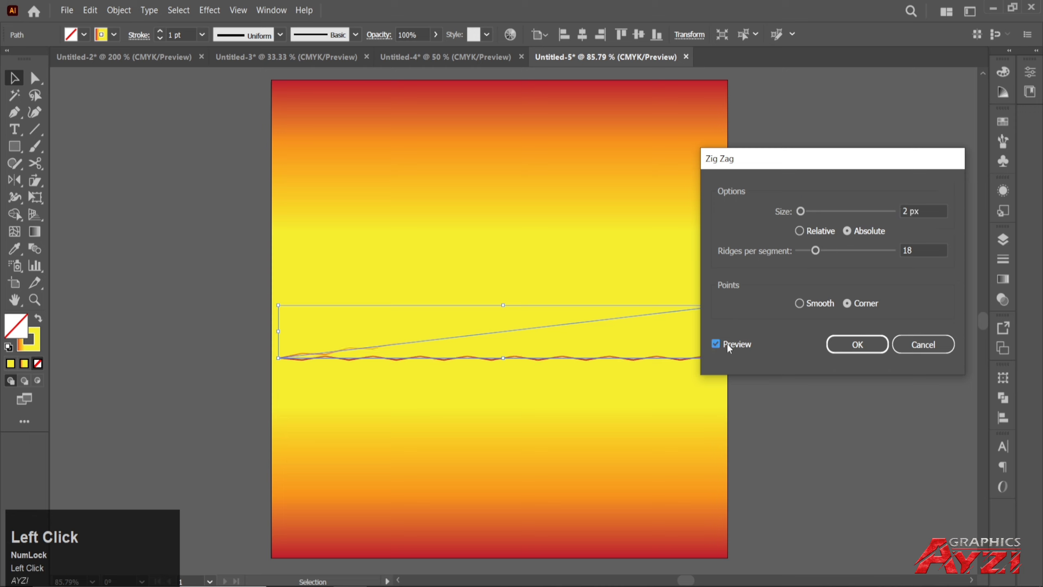
pyautogui.click(806, 304)
pyautogui.click(714, 343)
pyautogui.click(850, 304)
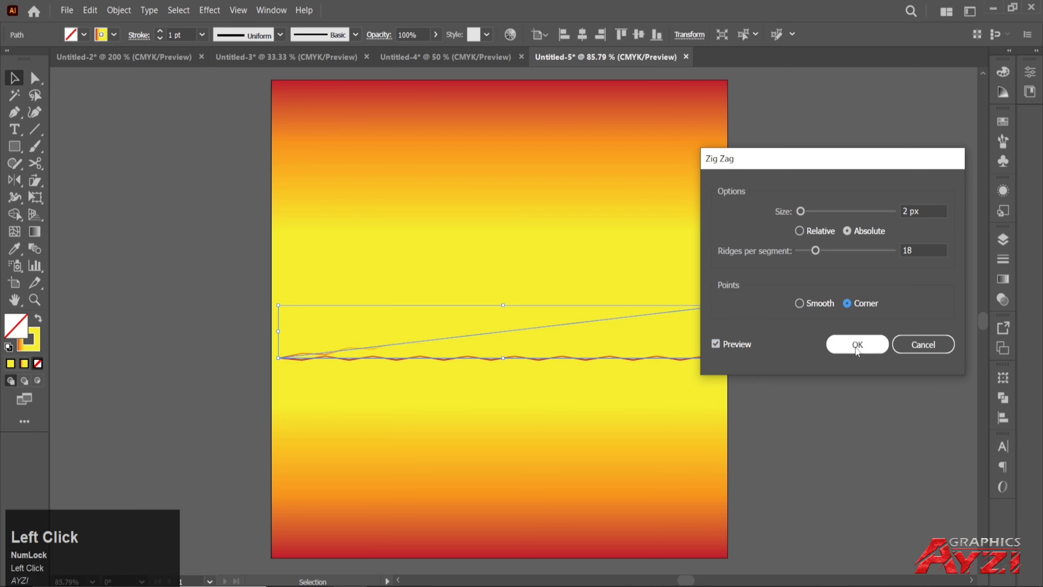
# Step: Apply the Zig Zag effect with 15 ridges per segment and swap the wedge's fill and stroke
pyautogui.scroll(-2, 924, 252)
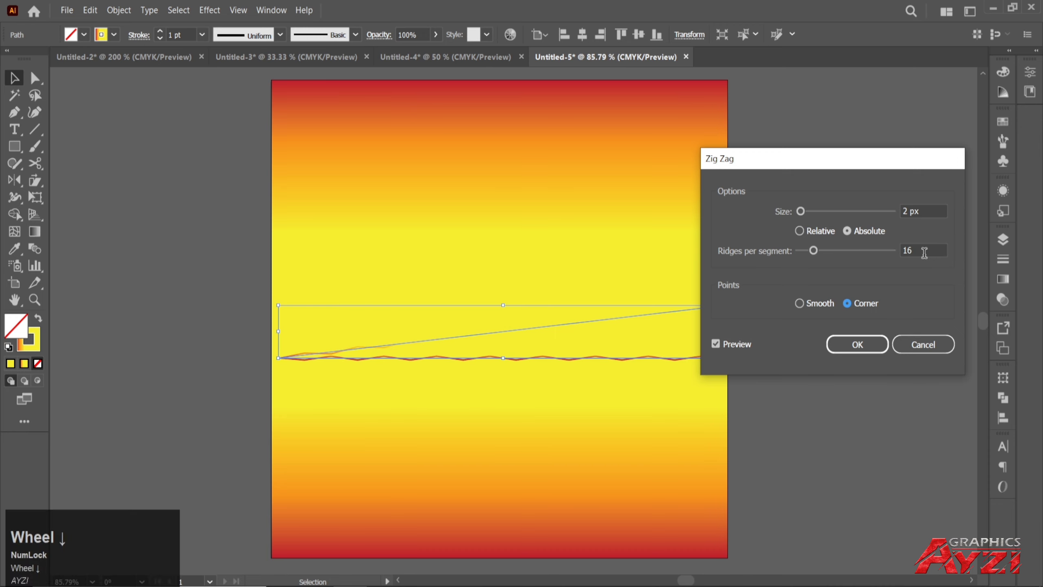
pyautogui.scroll(-1, 924, 252)
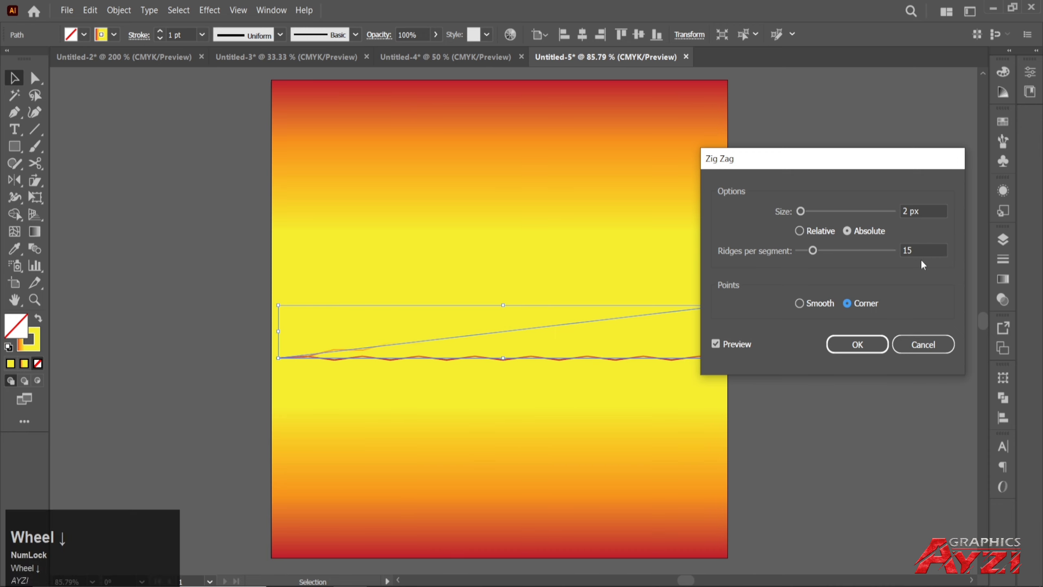
pyautogui.click(857, 343)
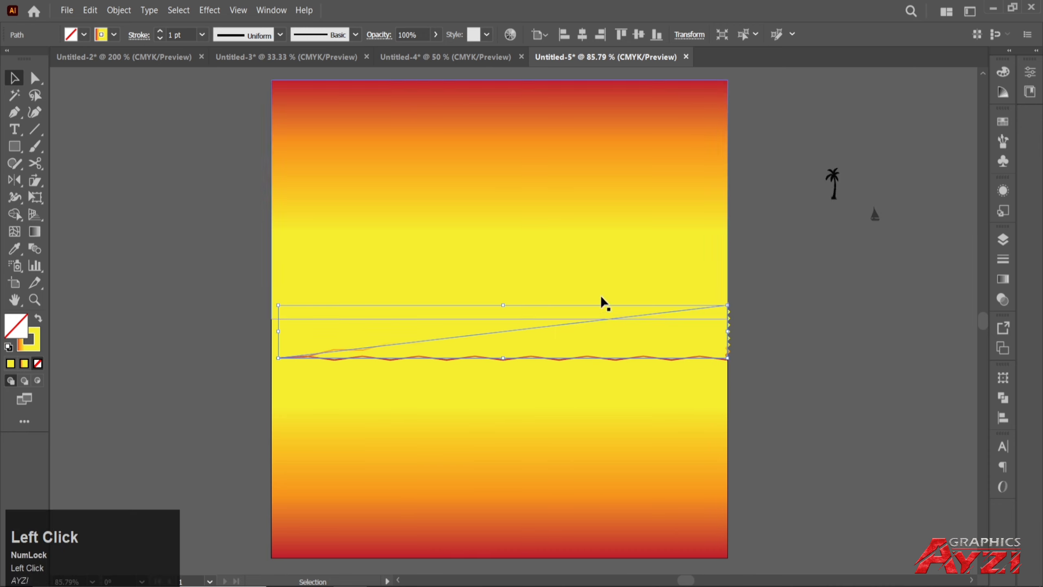
pyautogui.click(38, 320)
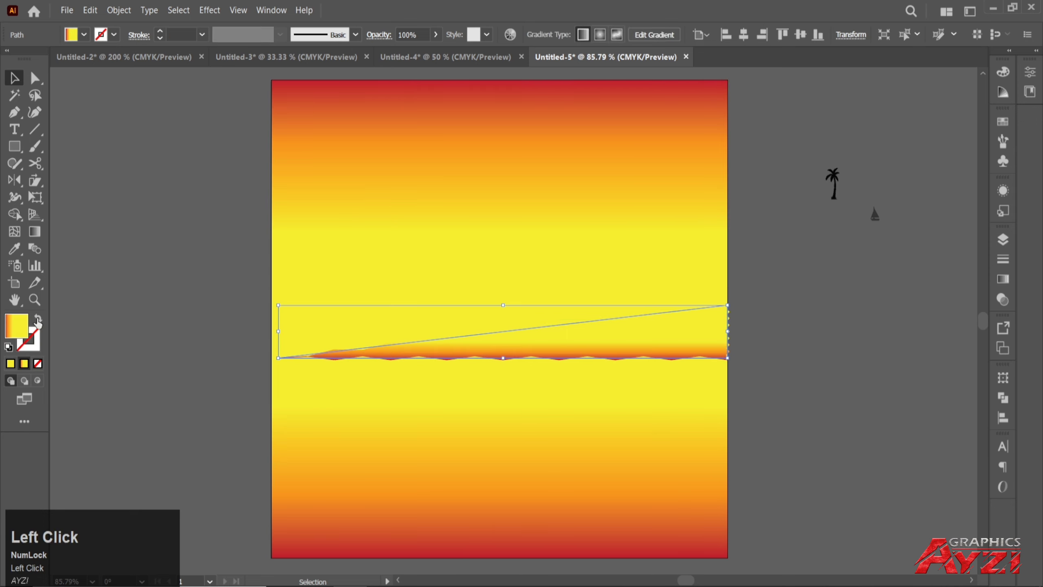
pyautogui.click(749, 329)
pyautogui.click(641, 329)
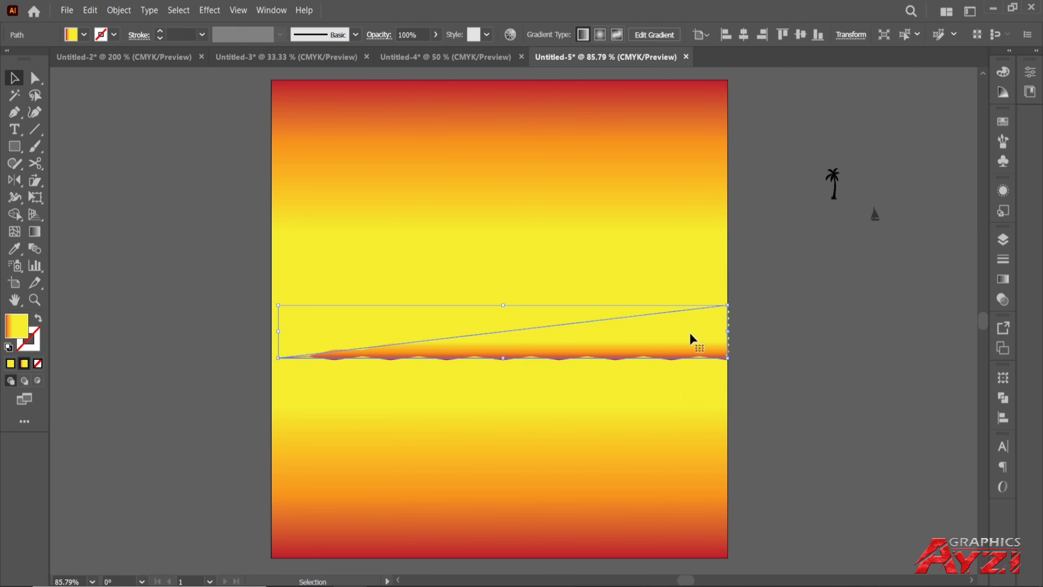
# Step: Reduce the wedge's gradient to red and yellow stops by removing the orange one and moving yellow to 100%
pyautogui.click(1002, 279)
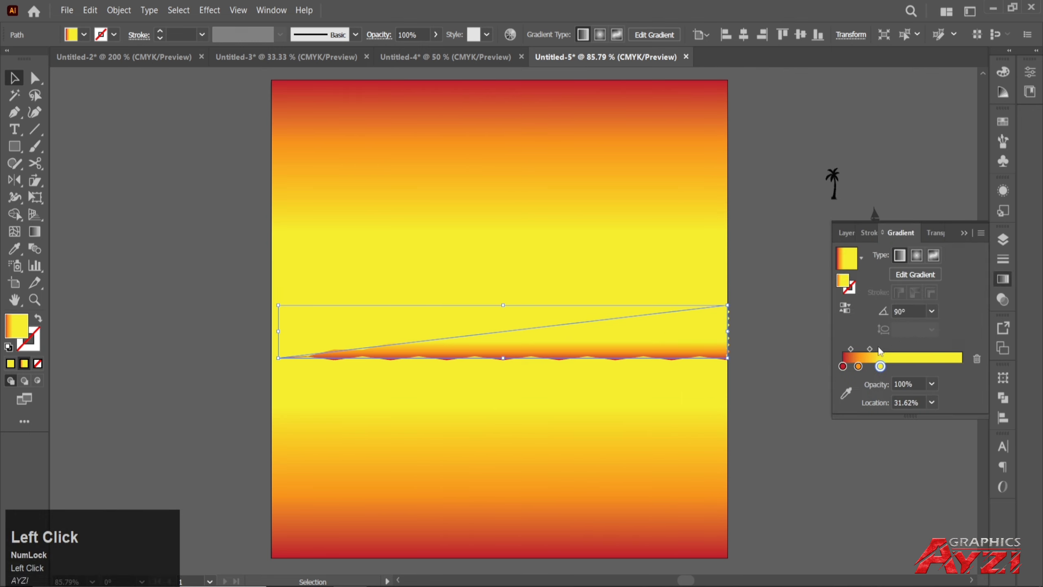
pyautogui.click(858, 367)
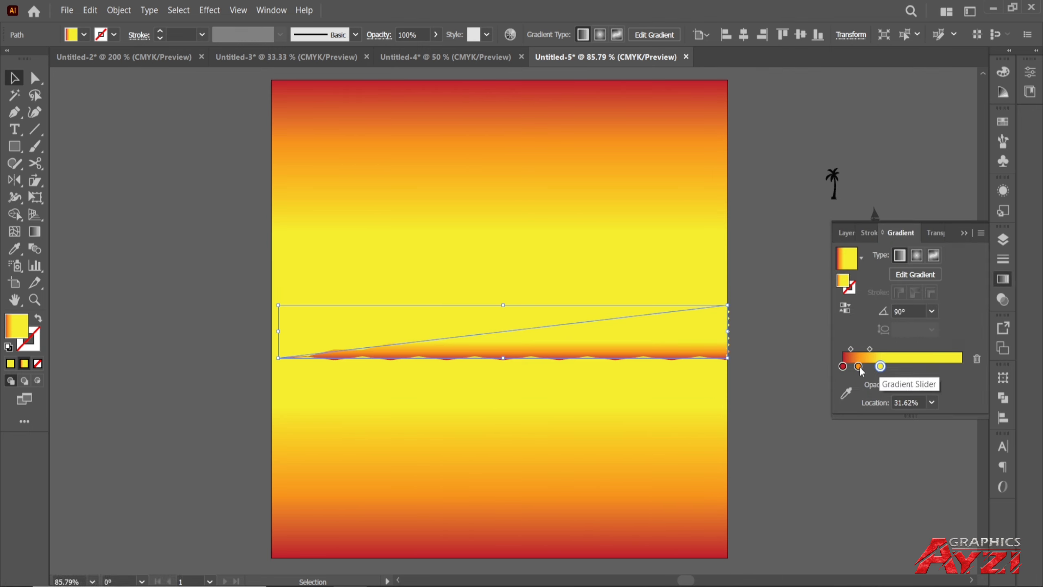
pyautogui.moveTo(858, 367); pyautogui.dragTo(960, 367)
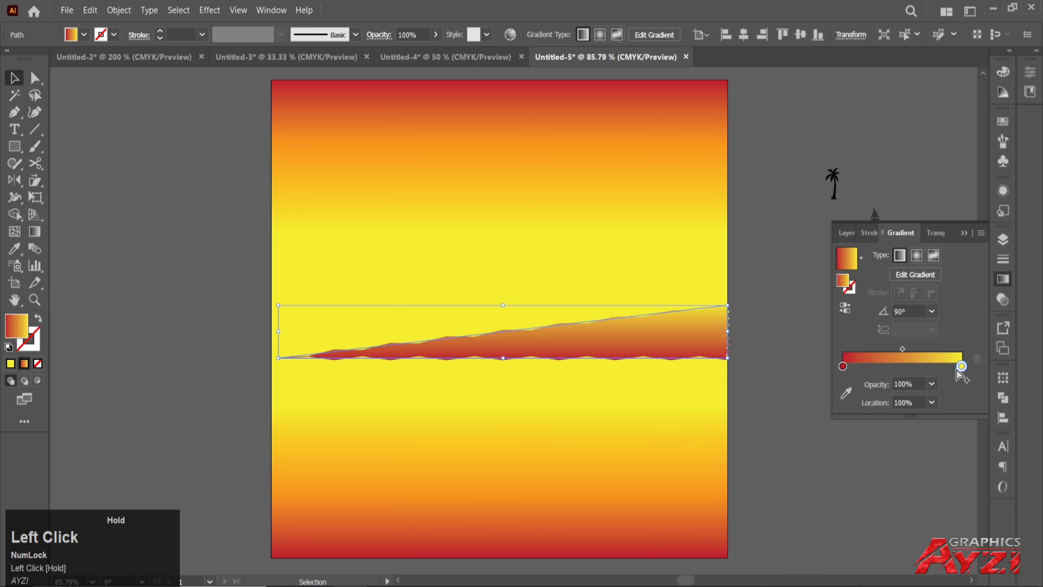
# Step: Recolor the wedge's gradient from dark brown to light brown and shift its midpoint to about 25.87%
pyautogui.doubleClick(842, 366)
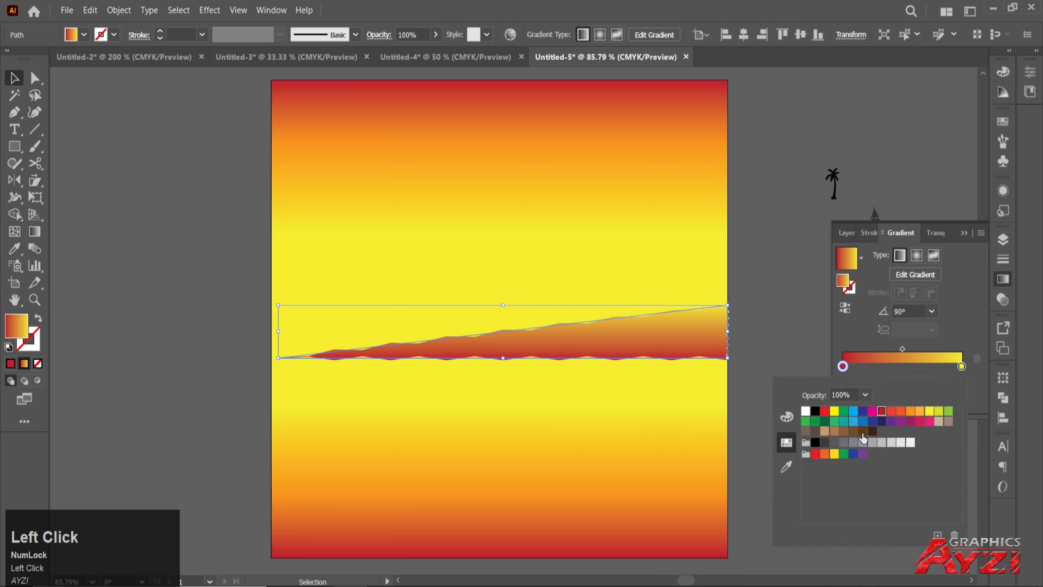
pyautogui.click(863, 435)
pyautogui.doubleClick(961, 366)
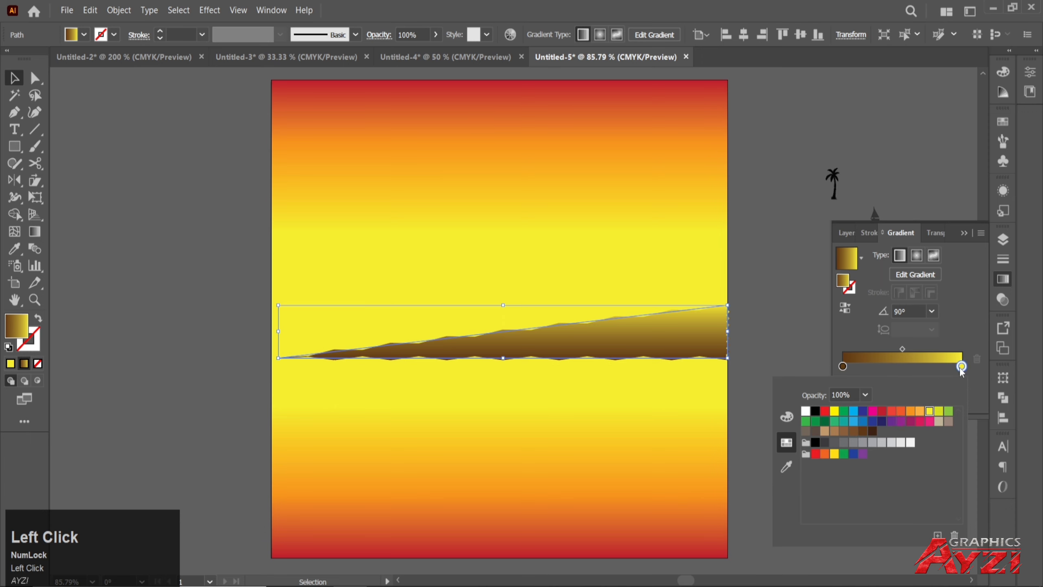
pyautogui.click(835, 431)
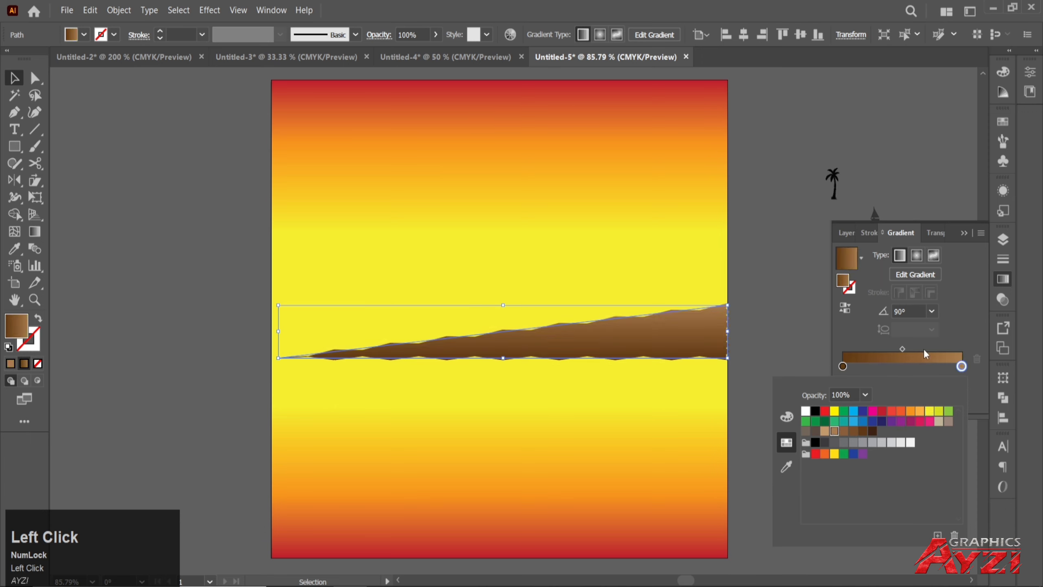
pyautogui.moveTo(901, 348); pyautogui.dragTo(873, 348)
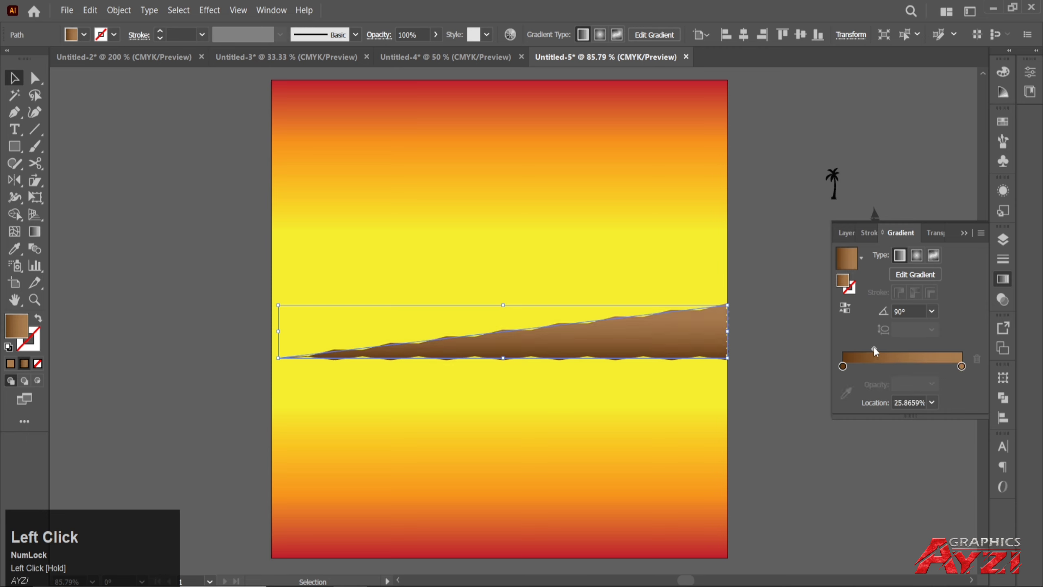
pyautogui.click(82, 115)
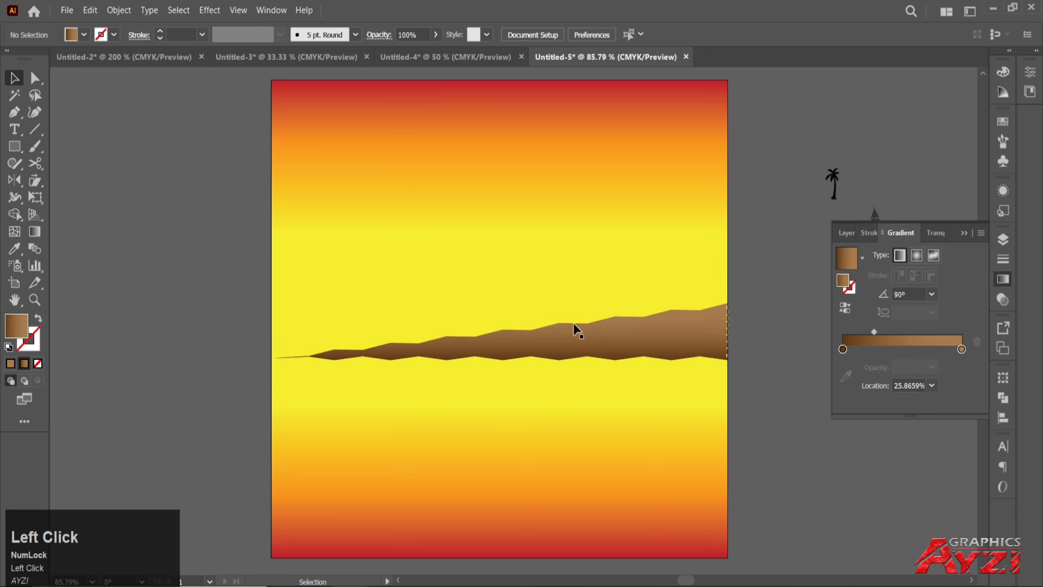
# Step: Try to extend the wedge's wide end beyond the artboard's right edge by moving its anchor points
pyautogui.click(968, 232)
pyautogui.click(671, 336)
pyautogui.moveTo(725, 305); pyautogui.dragTo(832, 266)
pyautogui.click(751, 284)
pyautogui.moveTo(785, 328); pyautogui.dragTo(705, 327)
pyautogui.hotkey('ctrl', 'z')
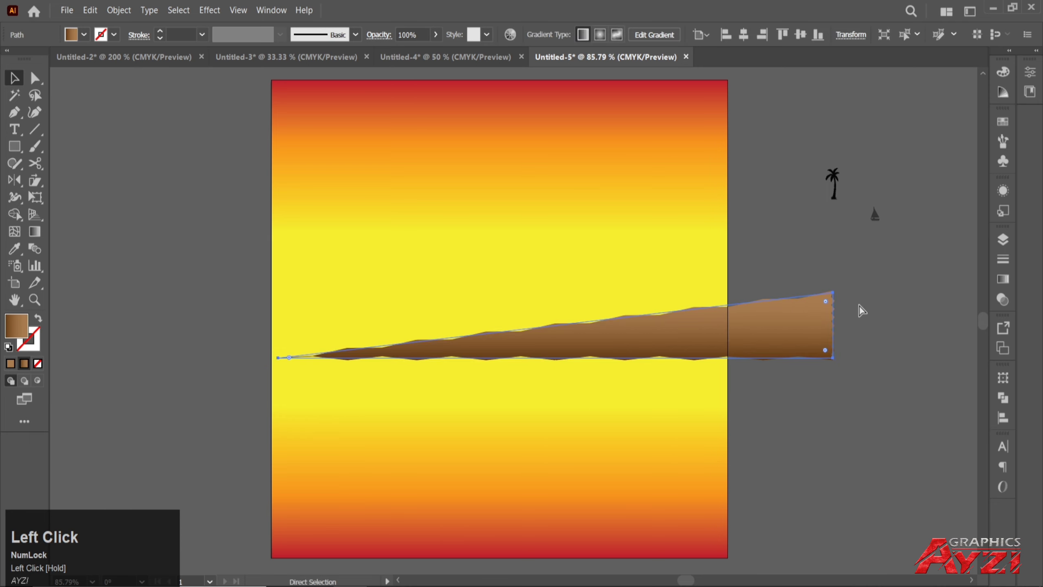
pyautogui.moveTo(861, 310); pyautogui.dragTo(856, 304)
pyautogui.click(834, 301)
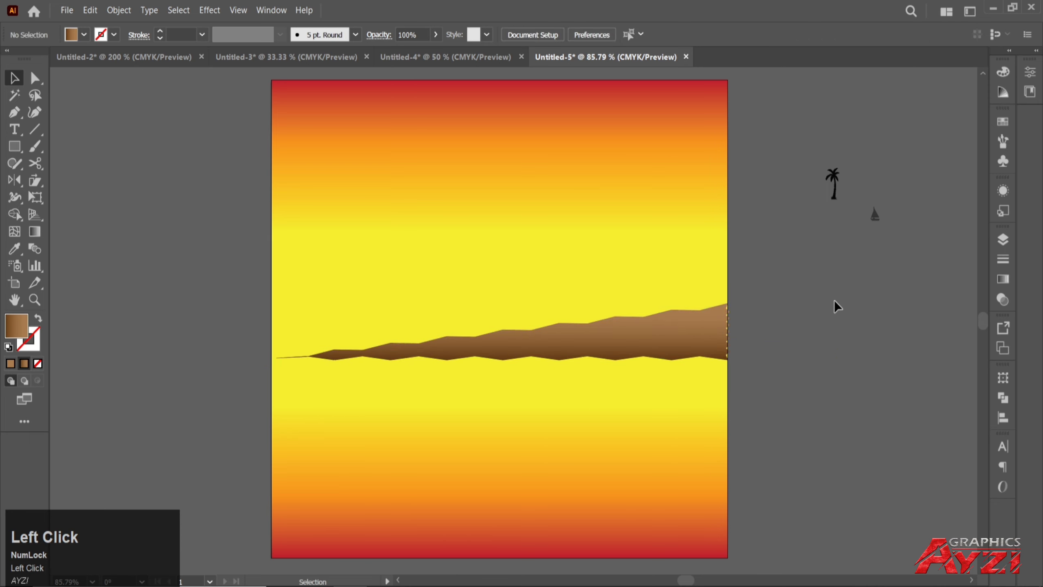
# Step: Undo the wedge's edits back to the plain outline without the Zig Zag effect
pyautogui.click(624, 331)
pyautogui.press('a')
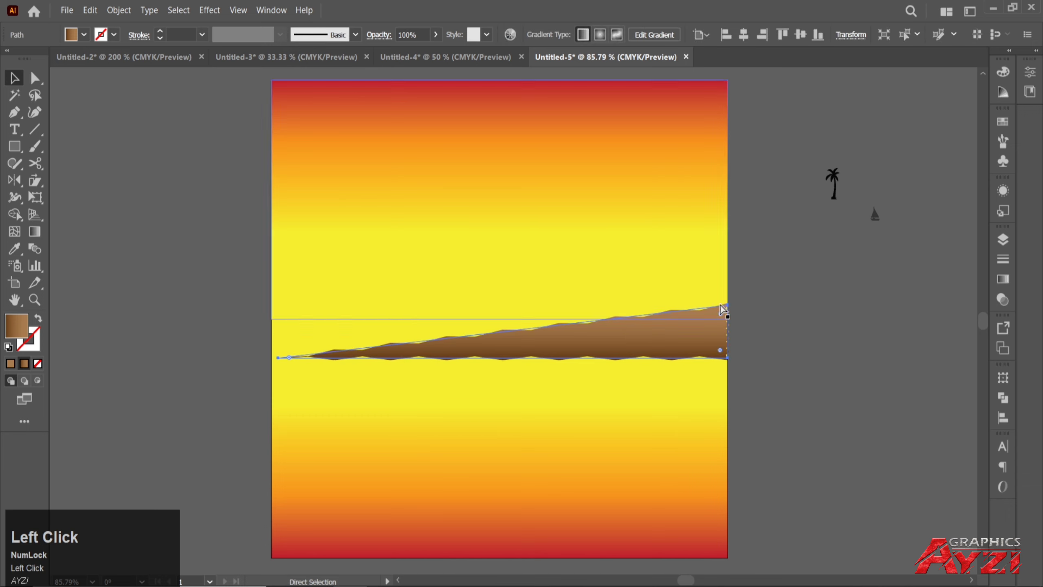
pyautogui.hotkey('ctrl', 'z')
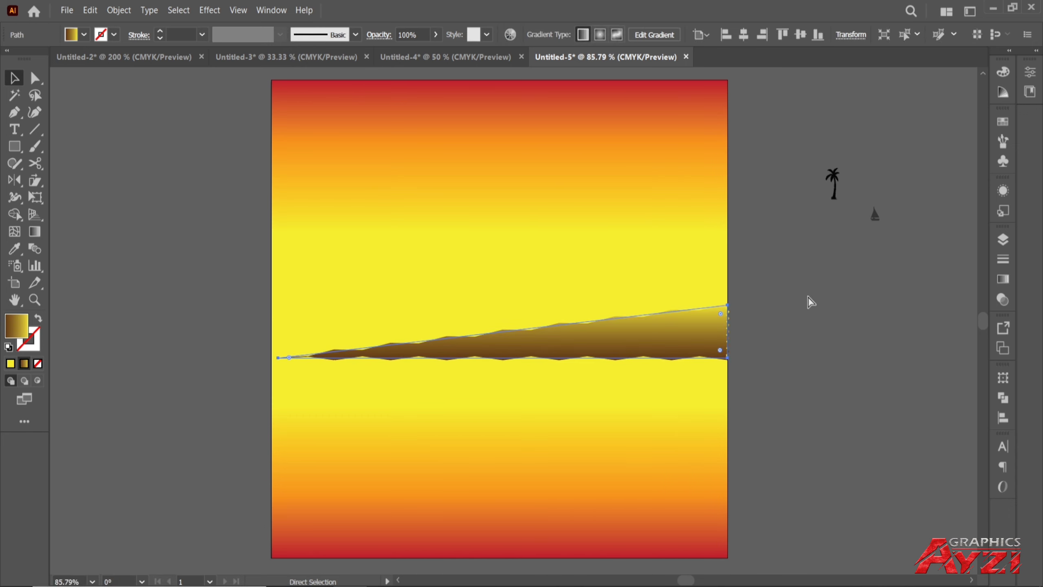
pyautogui.hotkey('ctrl', 'z')
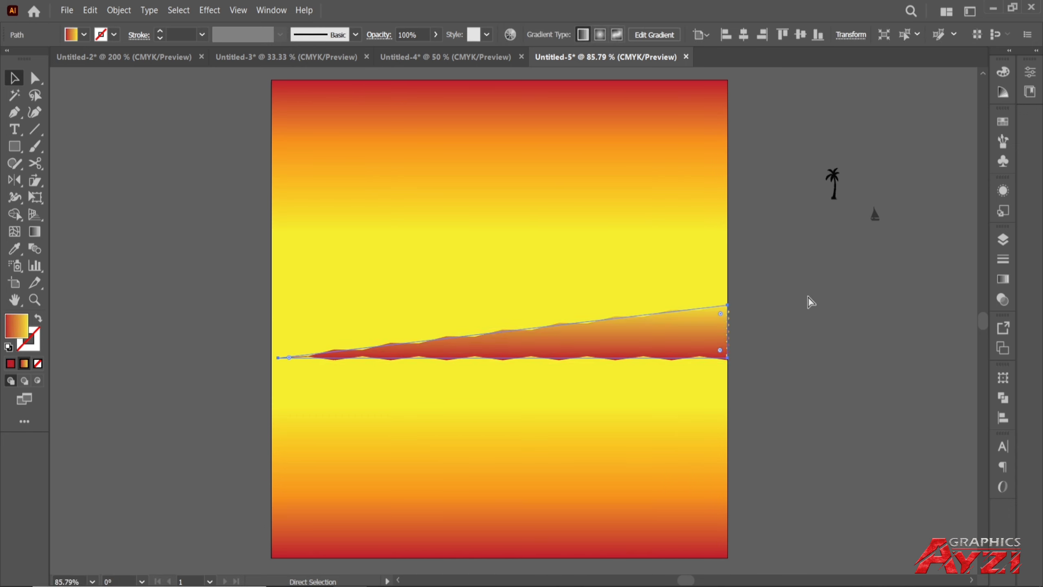
pyautogui.hotkey('ctrl', 'z')
pyautogui.hotkey('ctrl', 'z')
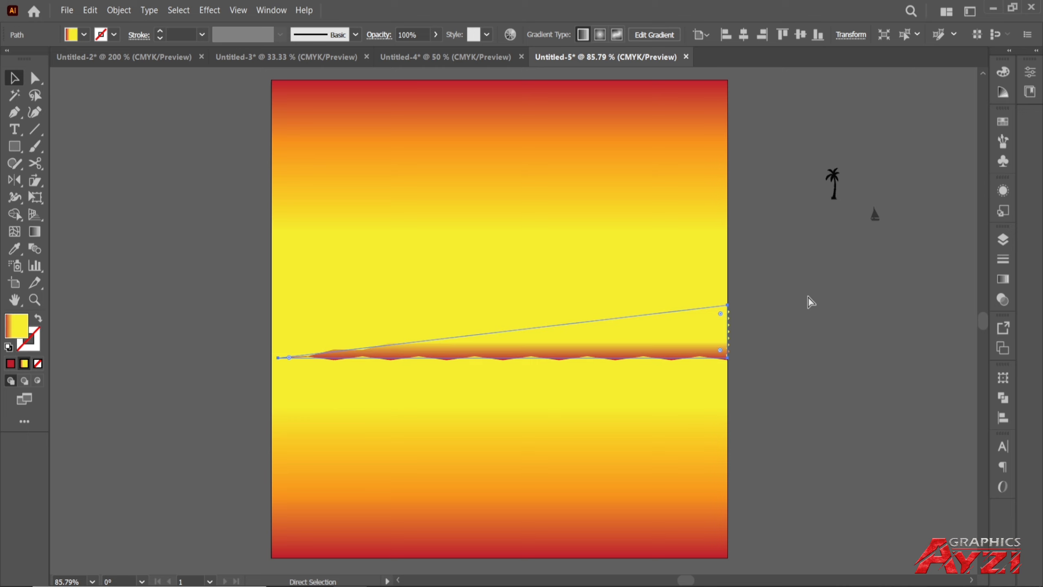
pyautogui.hotkey('ctrl', 'z')
pyautogui.press('v')
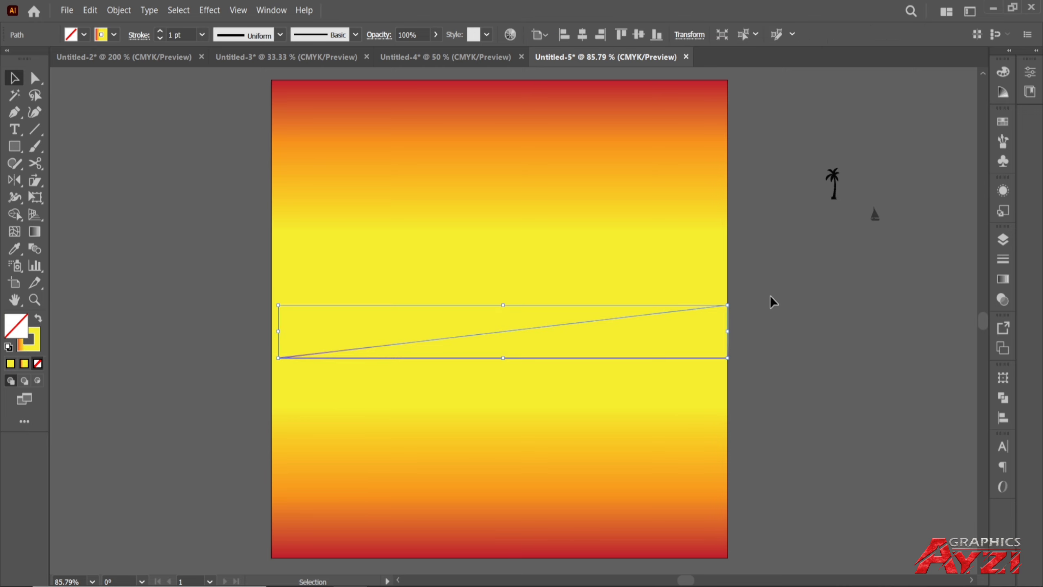
# Step: Apply a Zig Zag effect to the wedge with a size of 2 px, 25 ridges per segment and corner points
pyautogui.click(209, 10)
pyautogui.moveTo(309, 137)
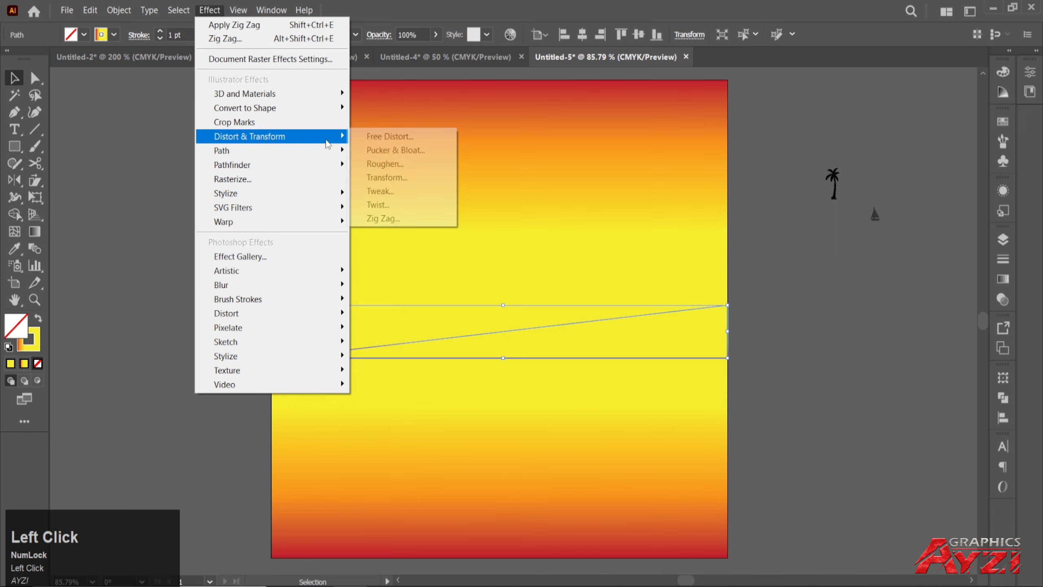
pyautogui.click(386, 218)
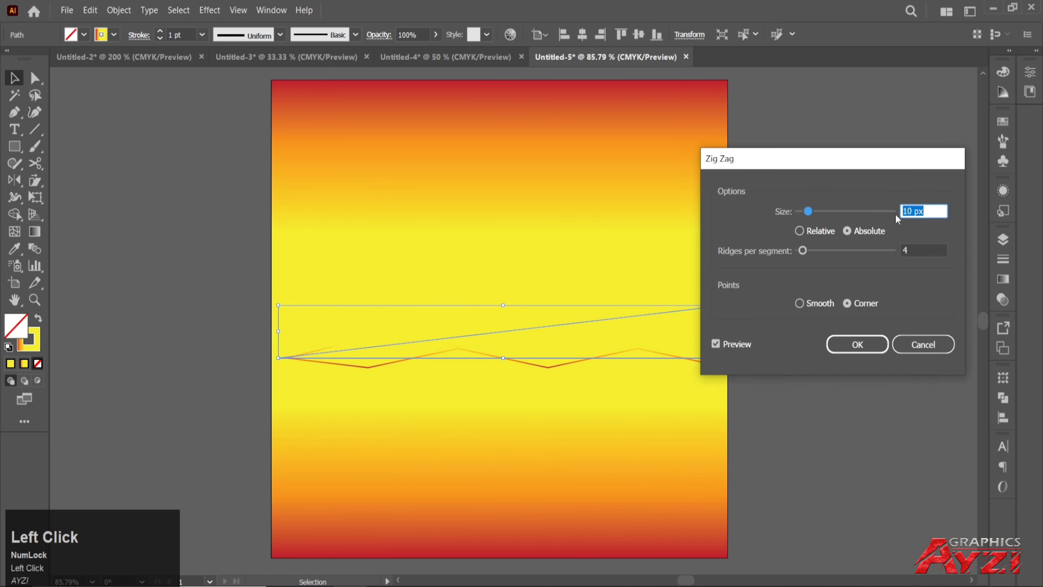
pyautogui.write('2')
pyautogui.press('Tab')
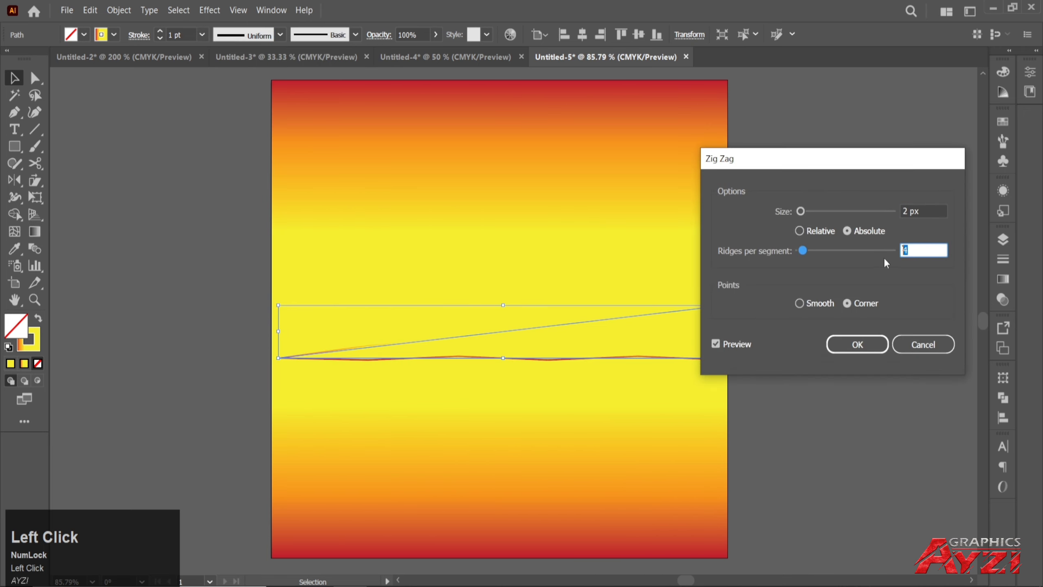
pyautogui.click(723, 343)
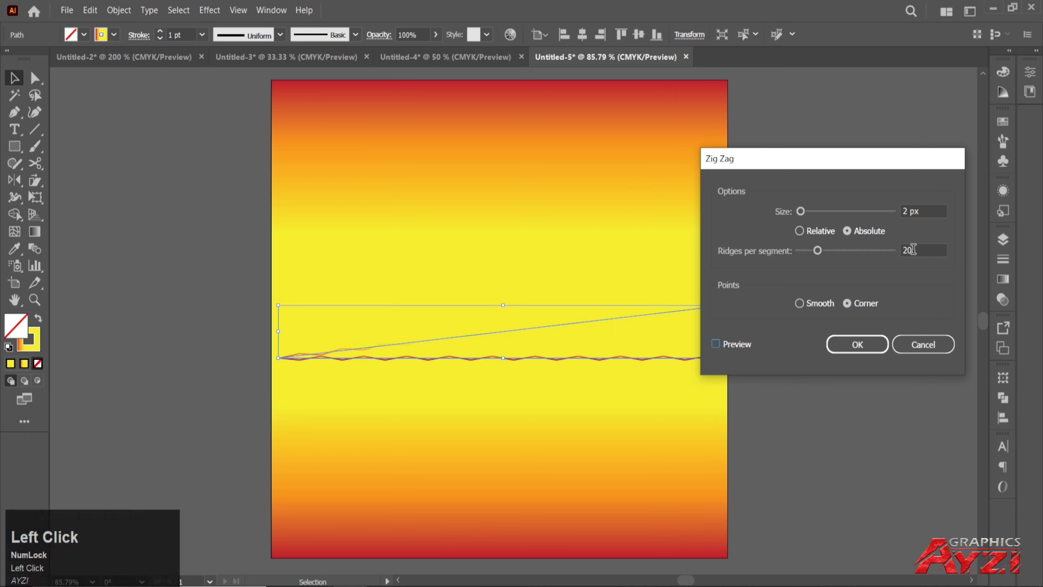
pyautogui.moveTo(914, 251); pyautogui.dragTo(890, 253)
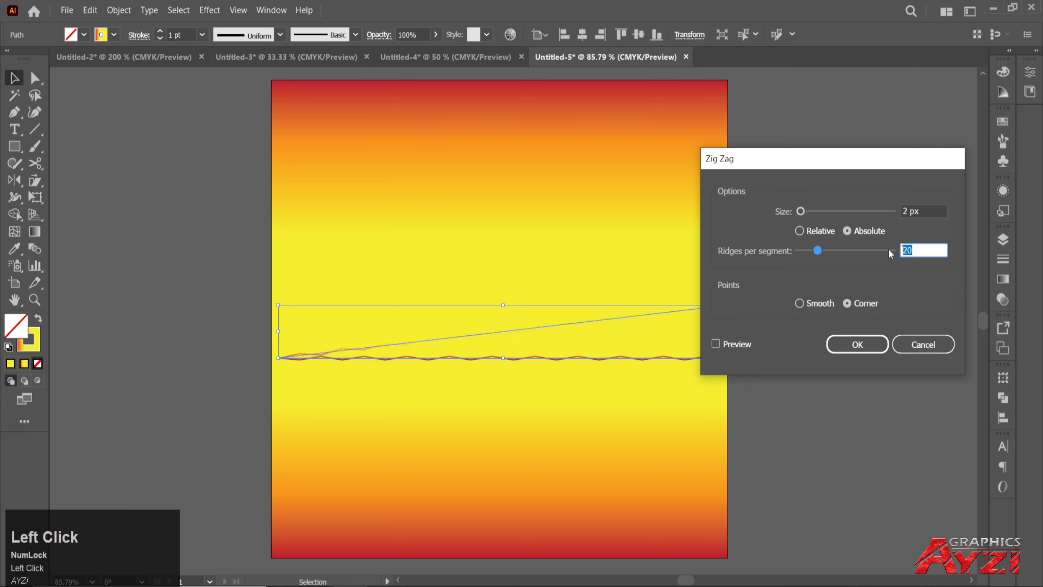
pyautogui.write('25')
pyautogui.click(725, 343)
pyautogui.click(840, 344)
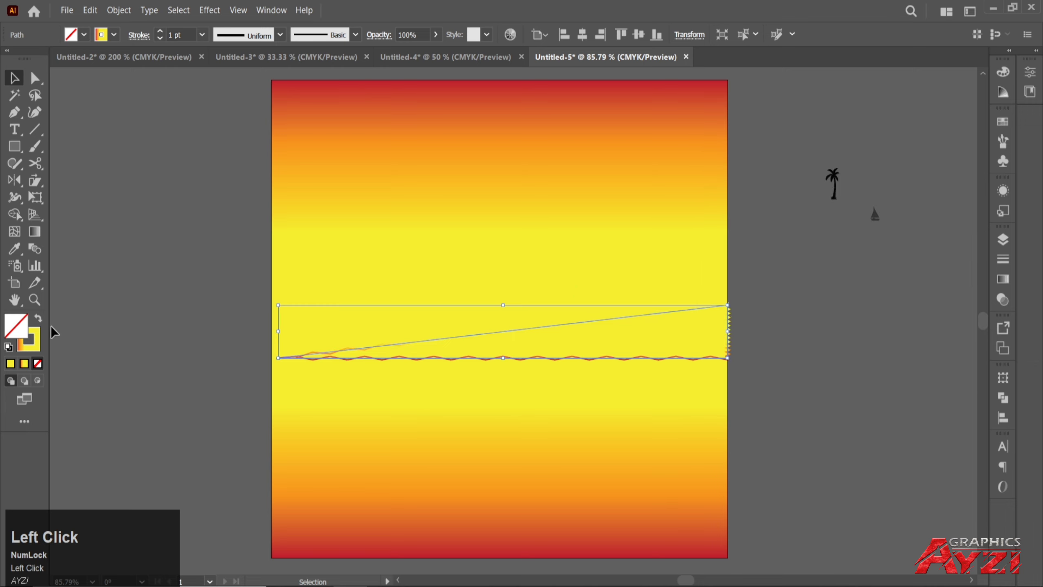
# Step: Swap the wedge's fill and stroke, and reduce its gradient to red and yellow stops with yellow at 100%
pyautogui.click(39, 319)
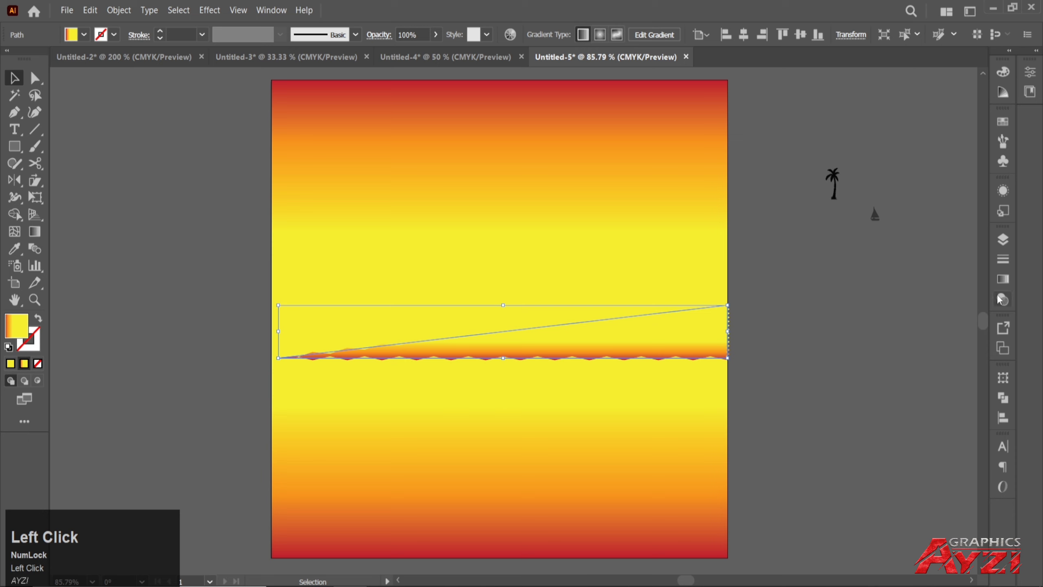
pyautogui.click(1003, 280)
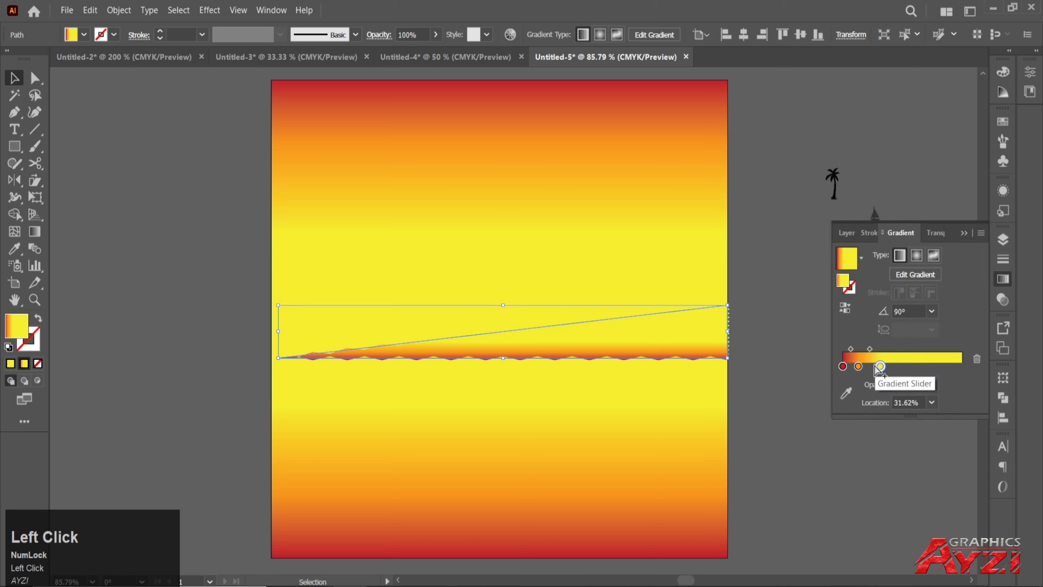
pyautogui.moveTo(858, 366); pyautogui.dragTo(972, 370)
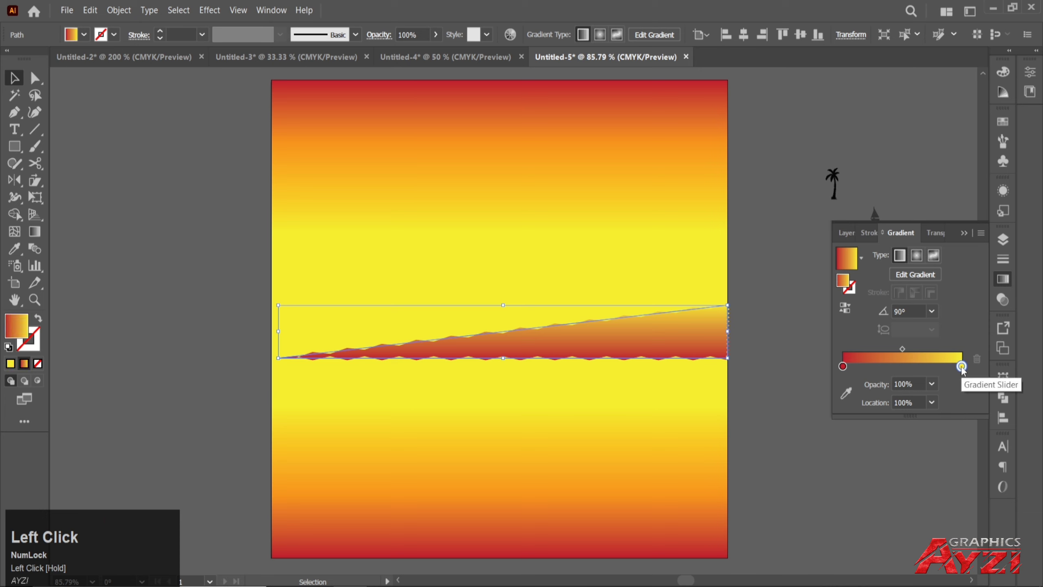
# Step: Recolor the yellow stop of the wedge's gradient to light tan
pyautogui.doubleClick(961, 366)
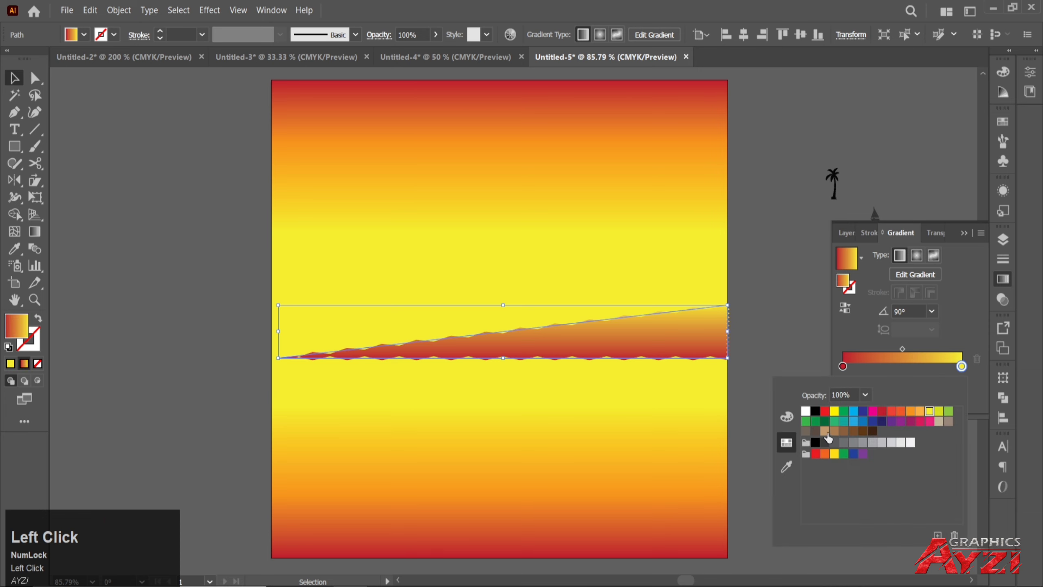
pyautogui.click(825, 431)
pyautogui.click(842, 366)
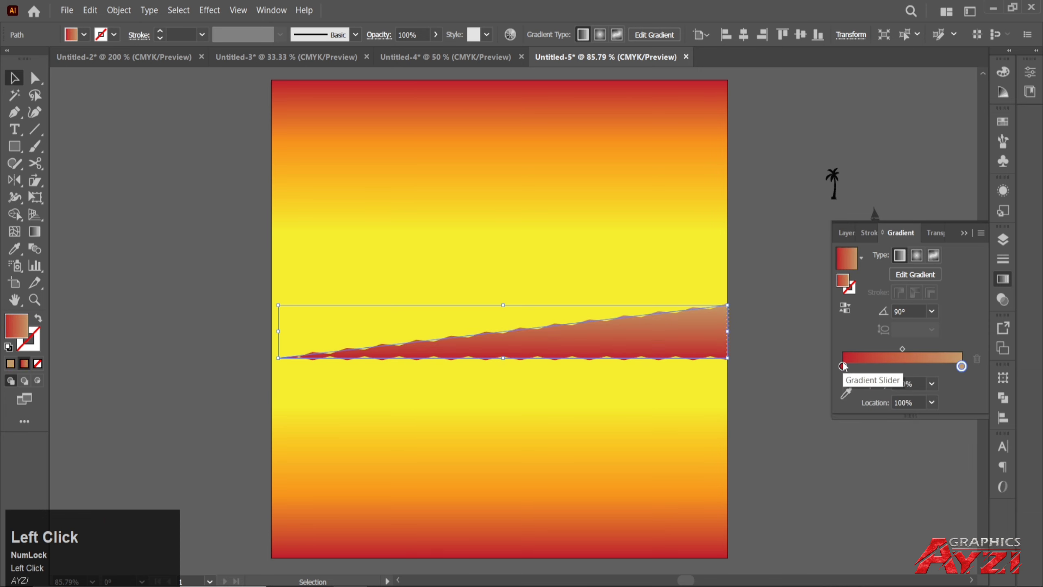
pyautogui.doubleClick(842, 366)
pyautogui.click(825, 431)
pyautogui.click(842, 364)
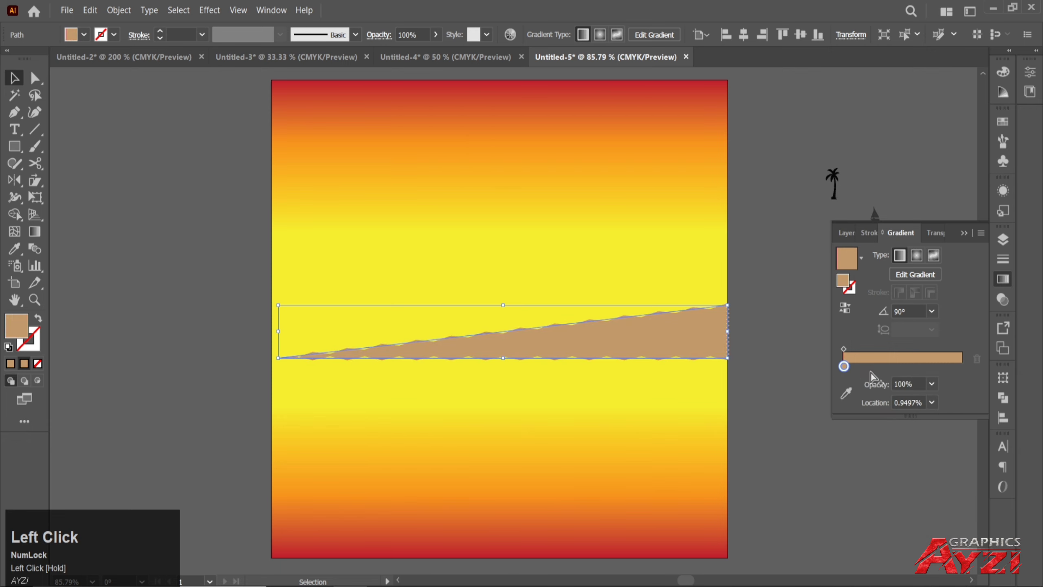
pyautogui.hotkey('ctrl', 'z')
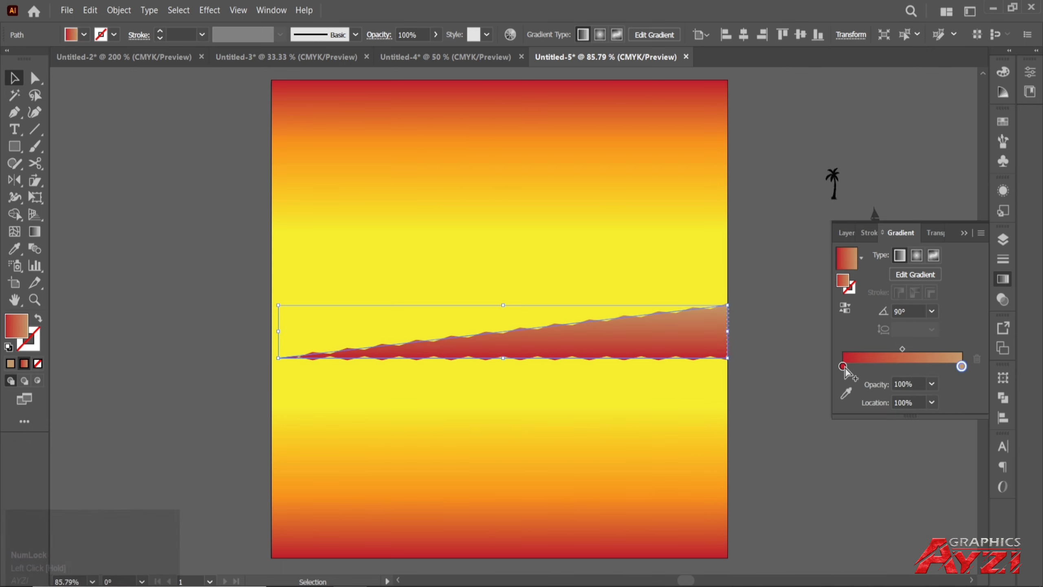
# Step: Recolor the red stop of the wedge's gradient to dark brown and shift the gradient midpoint to about 34%
pyautogui.doubleClick(842, 366)
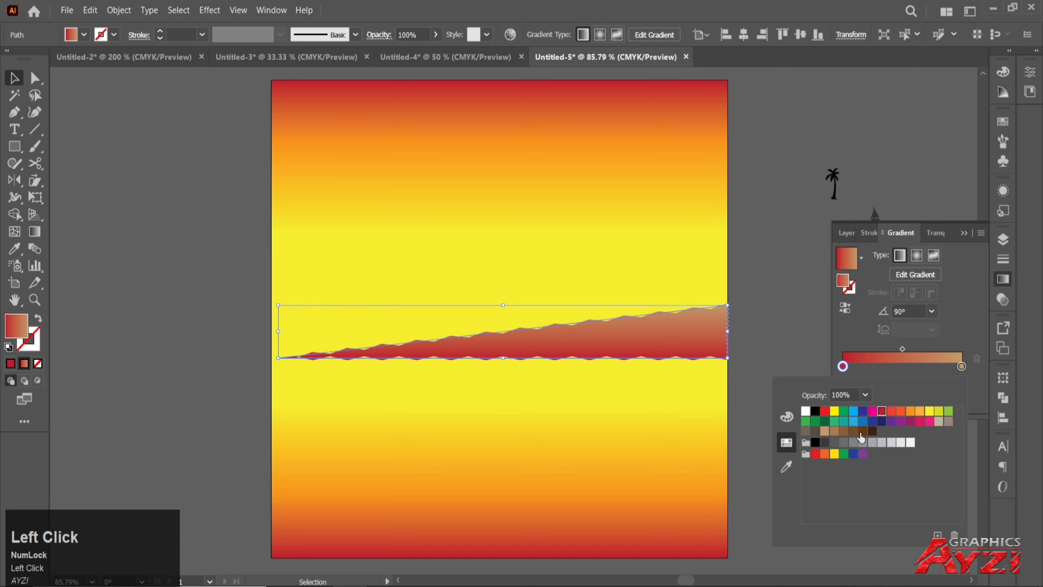
pyautogui.click(863, 431)
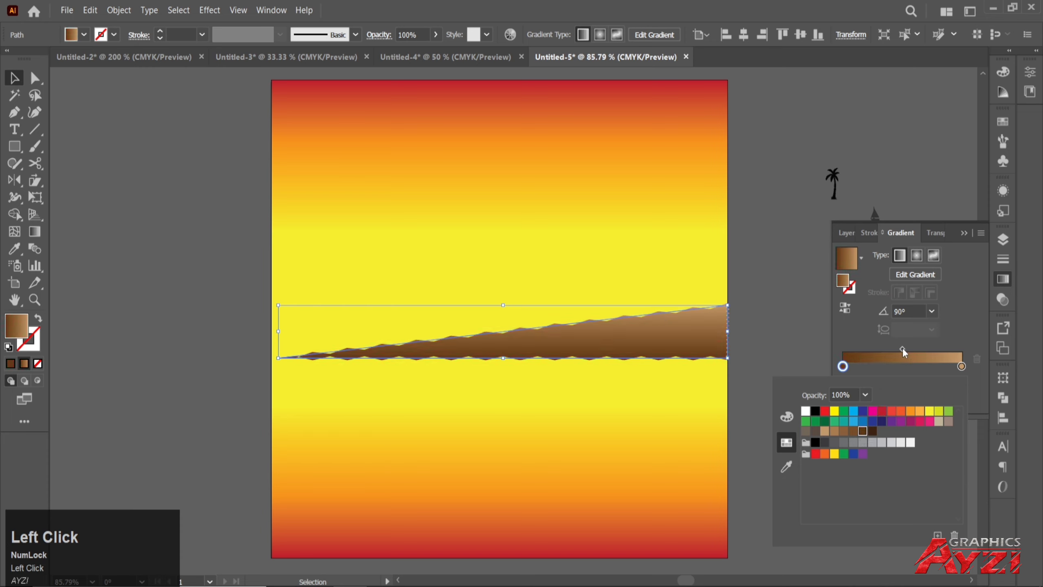
pyautogui.moveTo(902, 347); pyautogui.dragTo(884, 347)
pyautogui.click(216, 246)
# Step: Enlarge the wedge and shift it sideways so both of its ends overhang the artboard's side edges
pyautogui.click(577, 330)
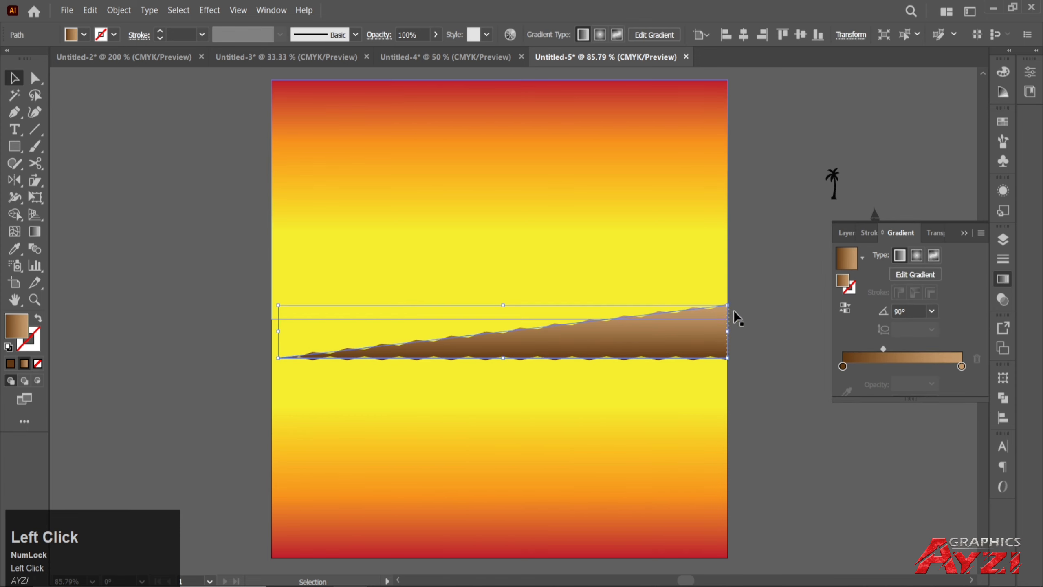
pyautogui.moveTo(727, 306); pyautogui.dragTo(805, 258)
pyautogui.keyDown('shift'); pyautogui.click(771, 326); pyautogui.keyUp('shift')
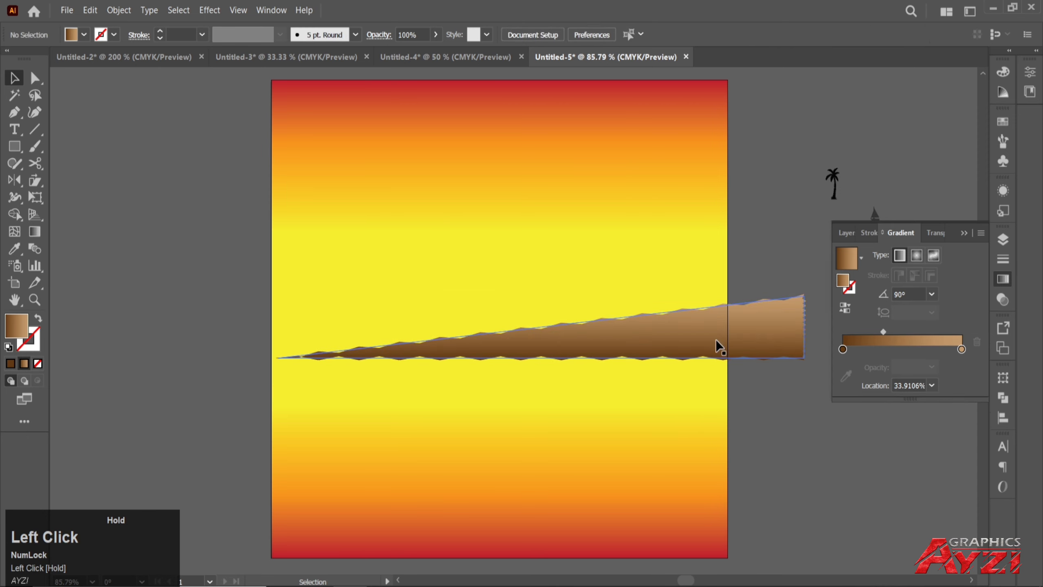
pyautogui.moveTo(731, 340); pyautogui.dragTo(678, 340)
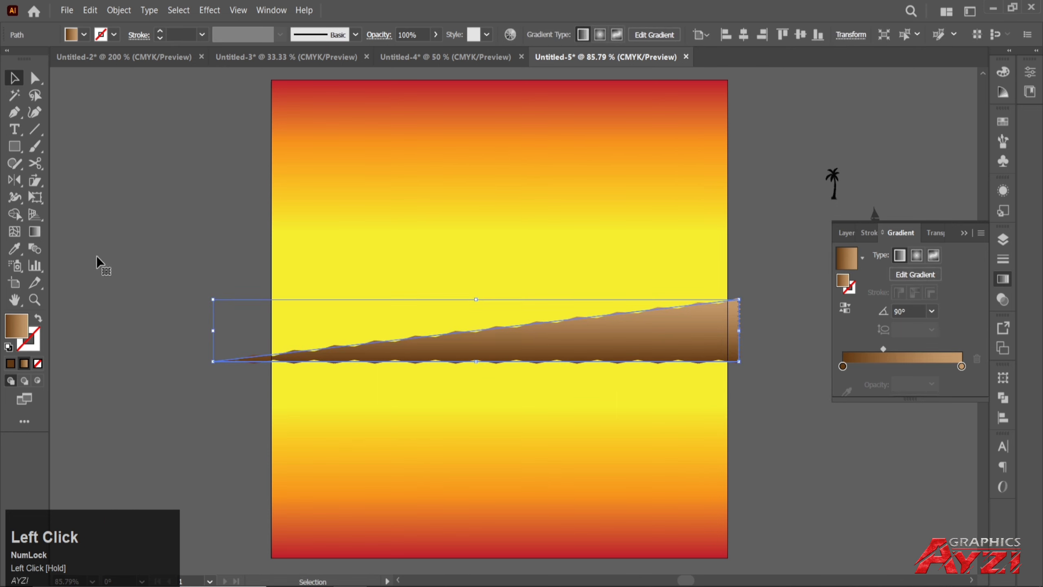
# Step: Draw a closed foreground land strip across the artboard with the Pen tool, with a straight bottom edge and an uneven top overlapping the wedge
pyautogui.click(17, 118)
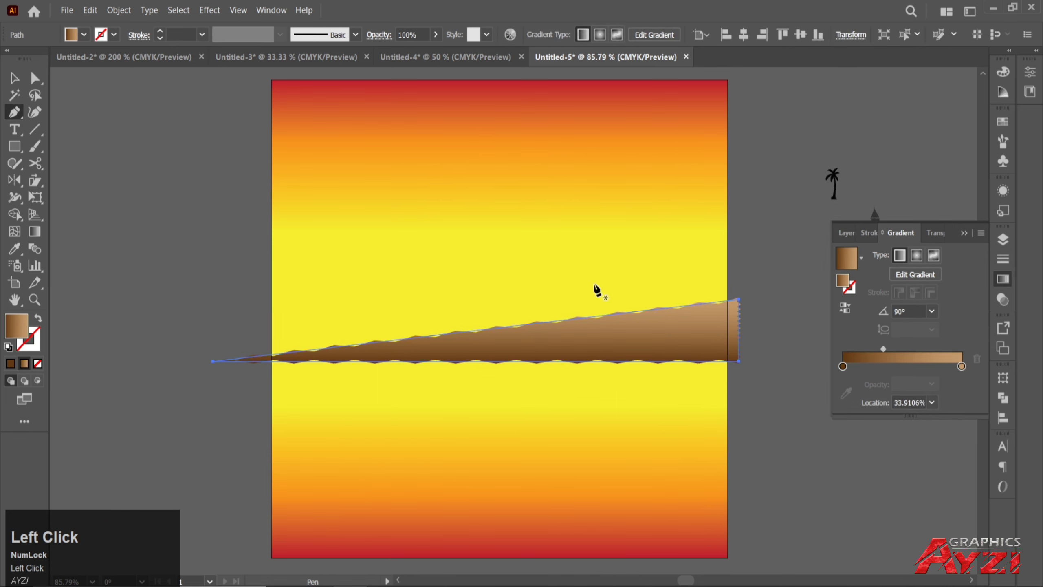
pyautogui.click(727, 376)
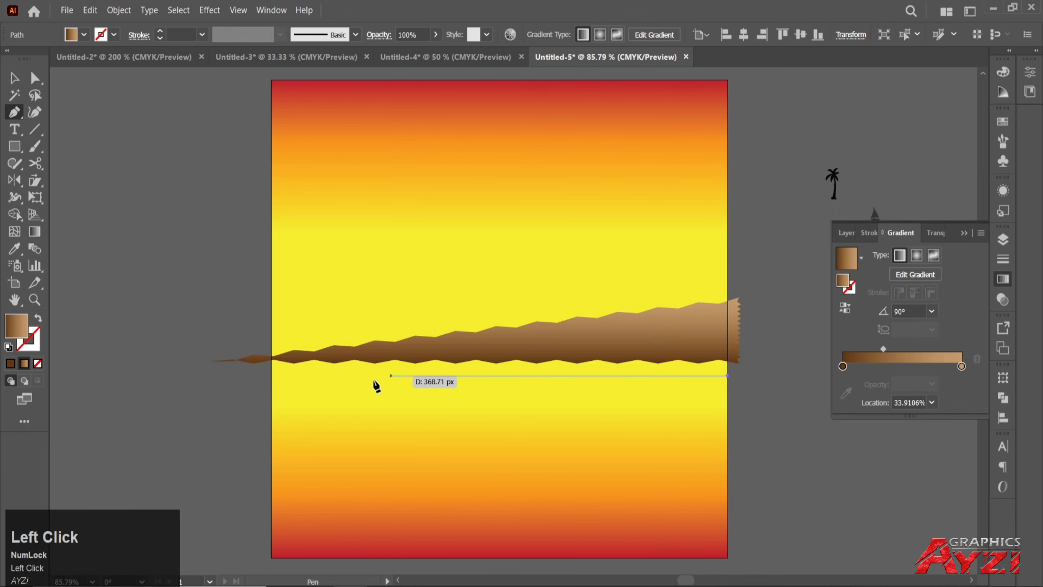
pyautogui.click(271, 376)
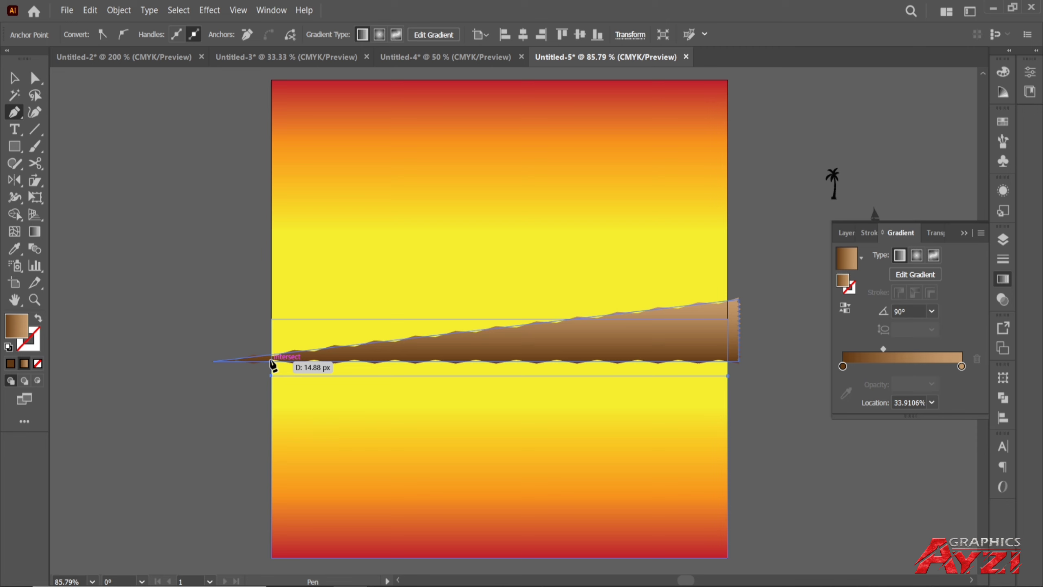
pyautogui.click(272, 361)
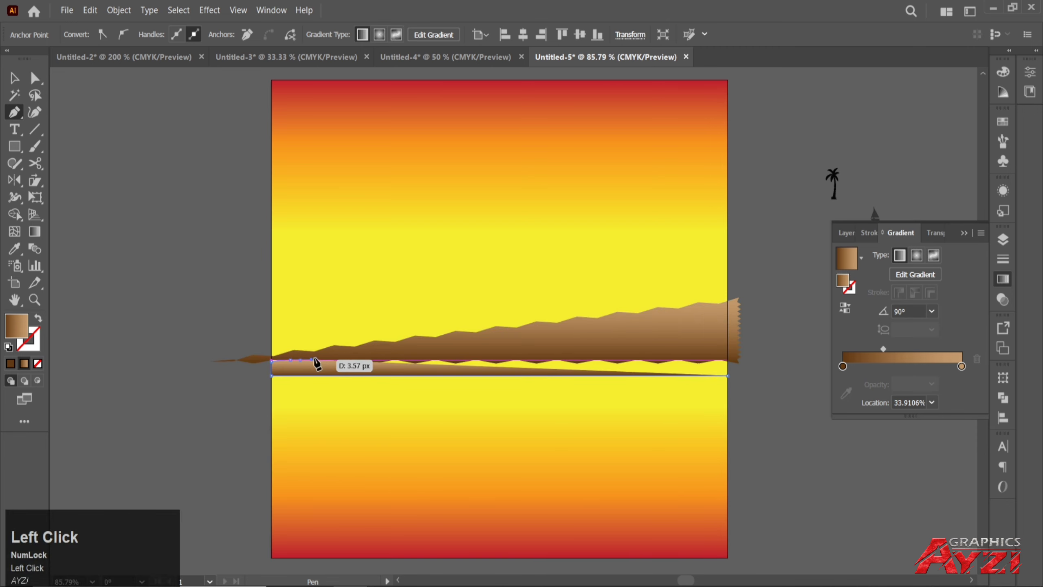
pyautogui.click(372, 357)
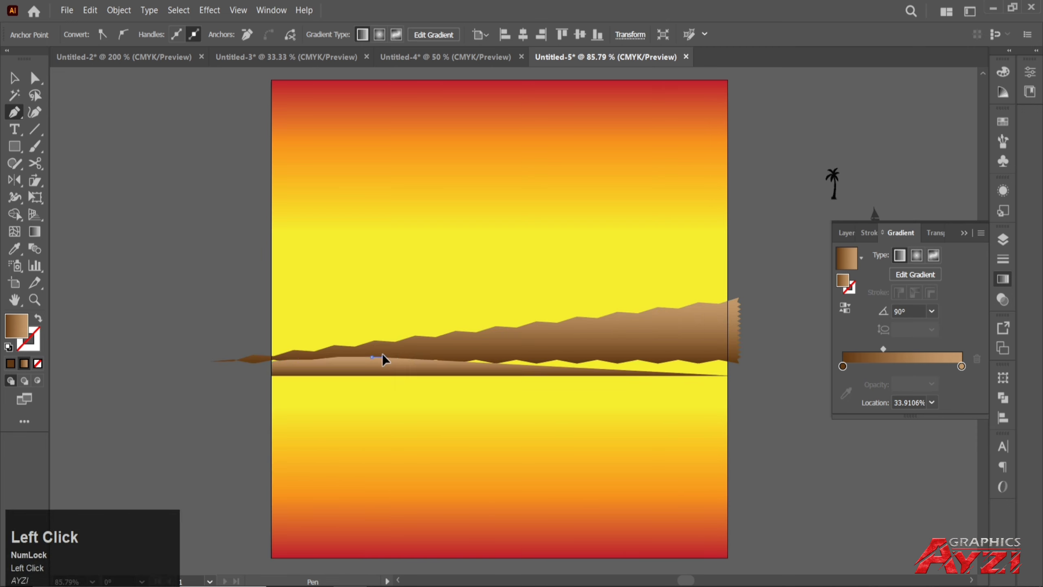
pyautogui.click(382, 357)
pyautogui.click(404, 354)
pyautogui.click(418, 354)
pyautogui.click(443, 356)
pyautogui.click(475, 354)
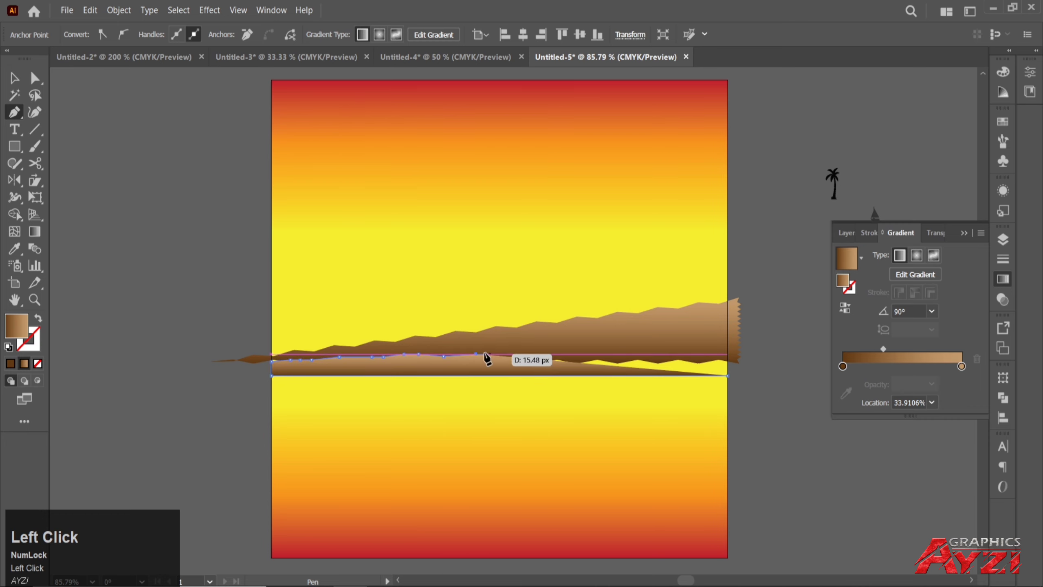
pyautogui.moveTo(560, 351); pyautogui.dragTo(582, 353)
pyautogui.click(588, 354)
pyautogui.click(628, 351)
pyautogui.click(642, 350)
pyautogui.click(669, 351)
pyautogui.click(707, 346)
pyautogui.moveTo(711, 351); pyautogui.dragTo(727, 352)
pyautogui.click(728, 375)
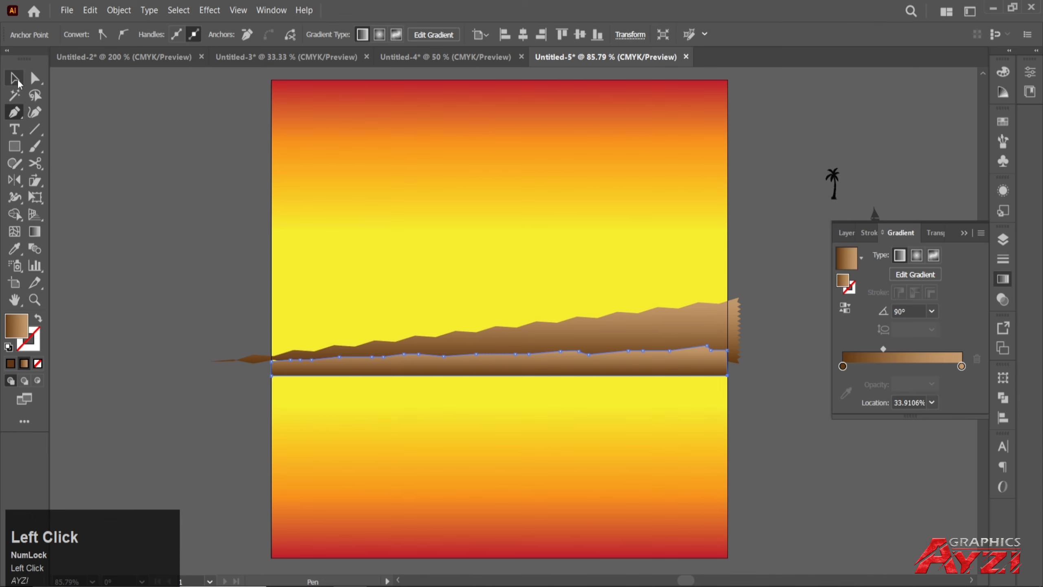
# Step: Raise the top-left anchor point of the foreground strip to cover the gap below the wedge
pyautogui.click(15, 78)
pyautogui.scroll(3, 228, 377)
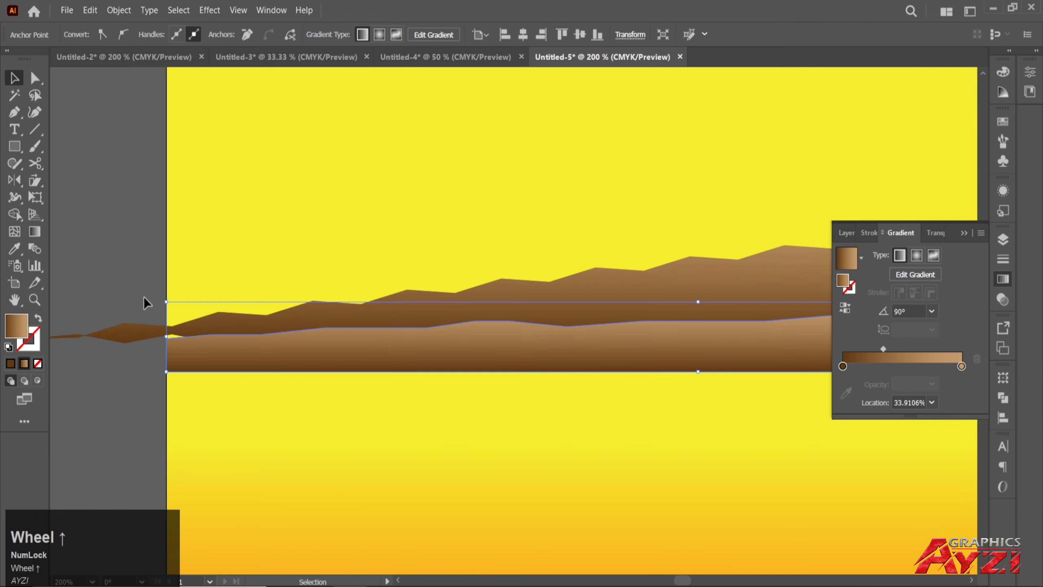
pyautogui.click(35, 78)
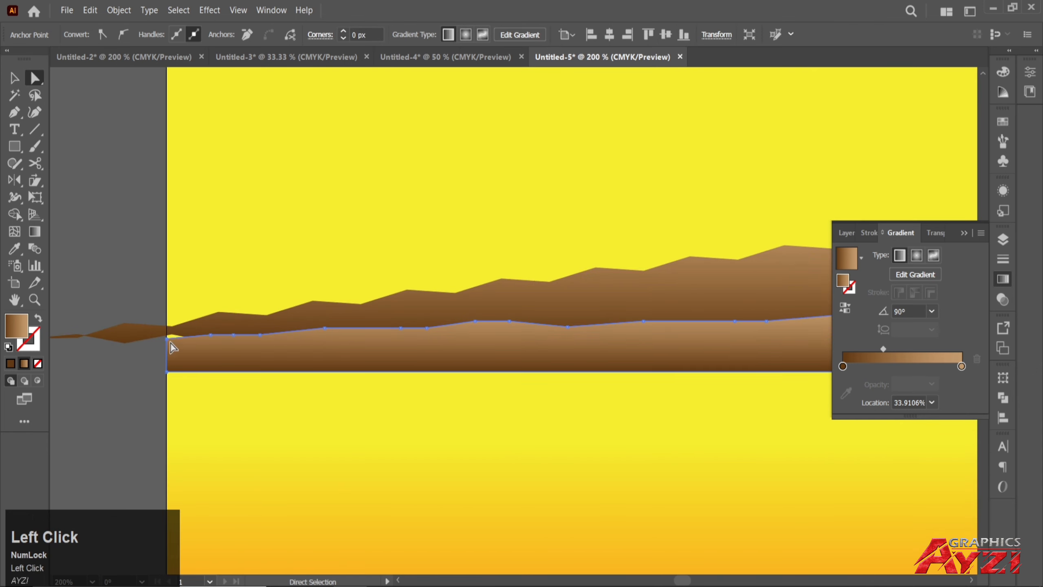
pyautogui.moveTo(167, 338); pyautogui.dragTo(166, 331)
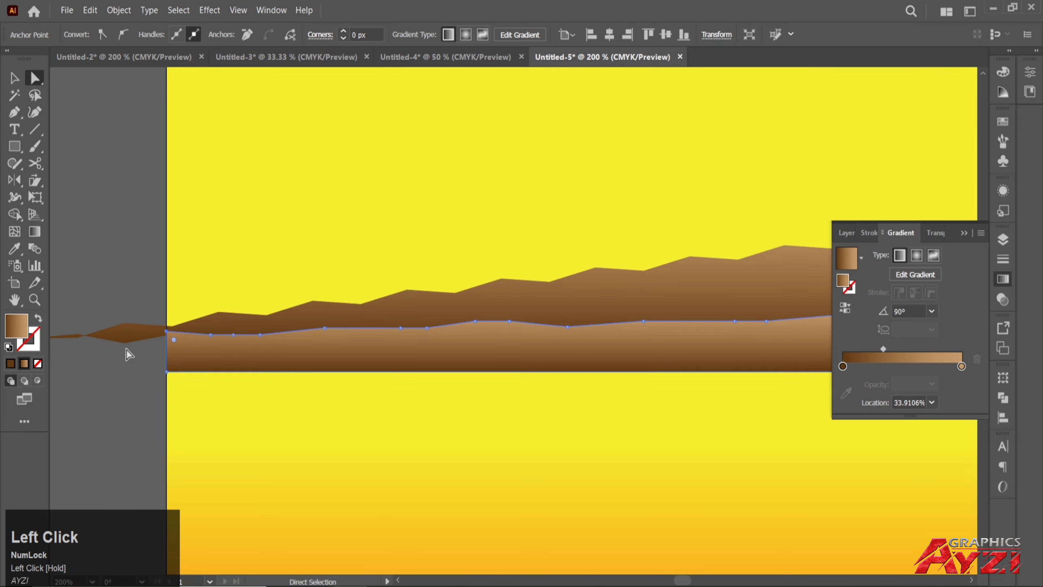
pyautogui.click(109, 390)
pyautogui.scroll(-3, 174, 393)
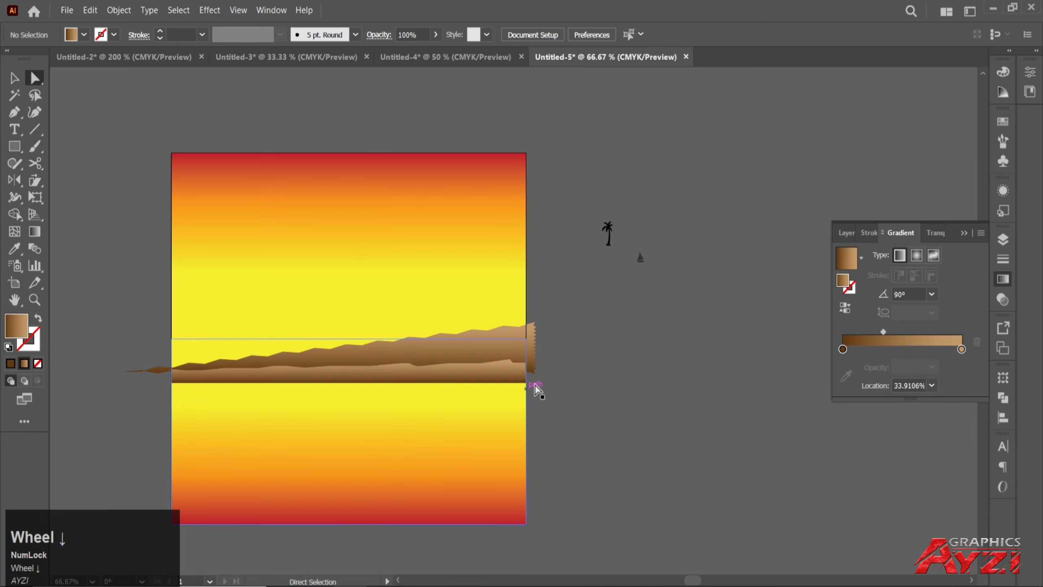
# Step: Fill the foreground land strip with black
pyautogui.press('v')
pyautogui.click(482, 377)
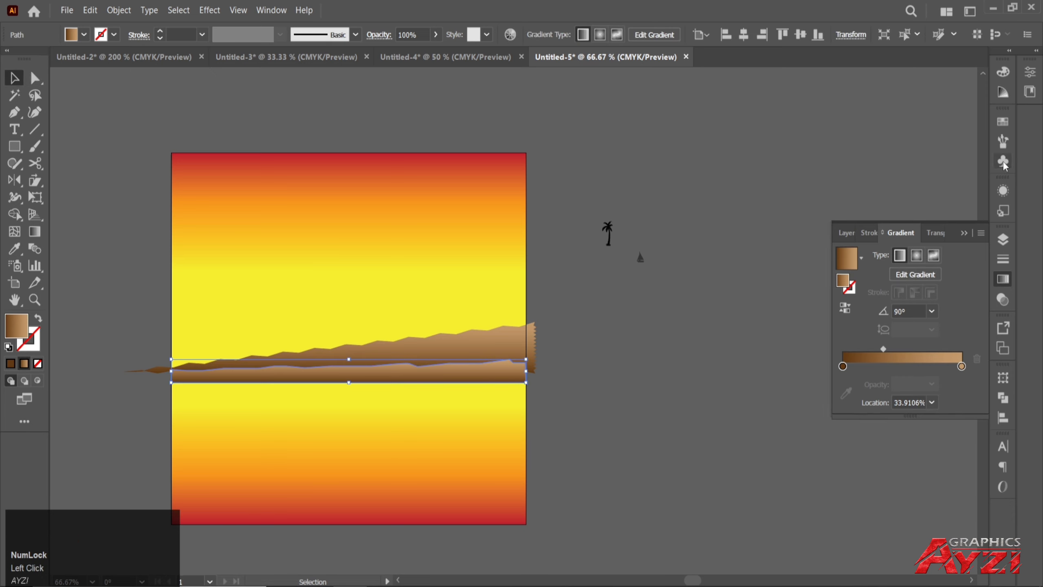
pyautogui.click(1003, 122)
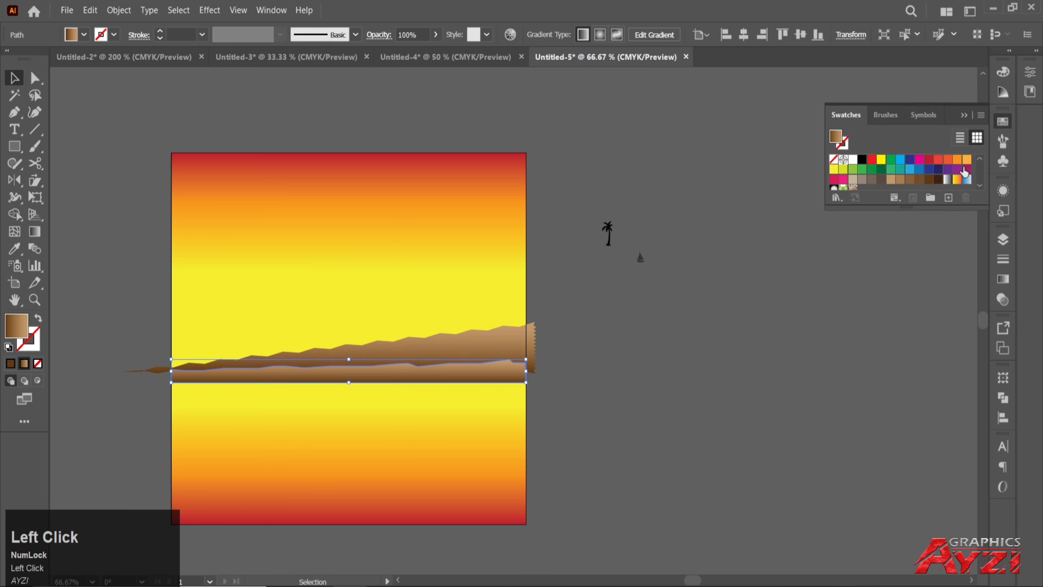
pyautogui.click(862, 160)
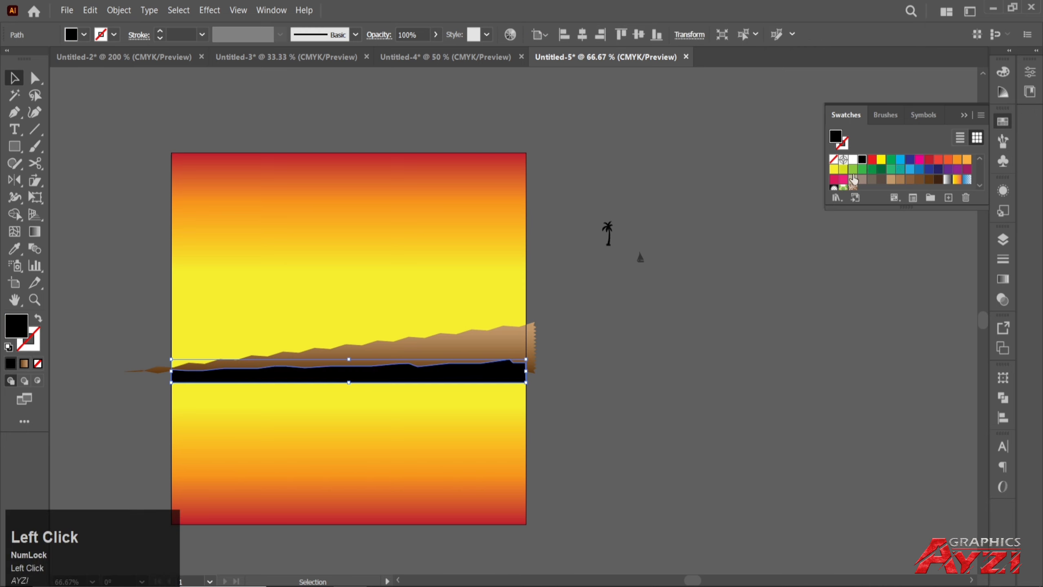
pyautogui.click(709, 404)
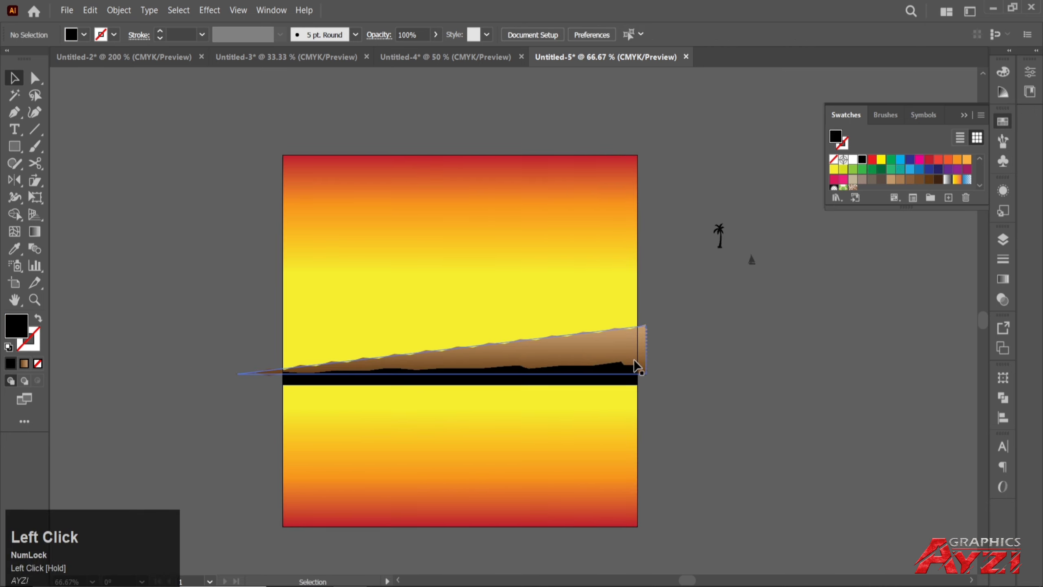
pyautogui.scroll(1, 701, 338)
pyautogui.moveTo(625, 381); pyautogui.dragTo(589, 431)
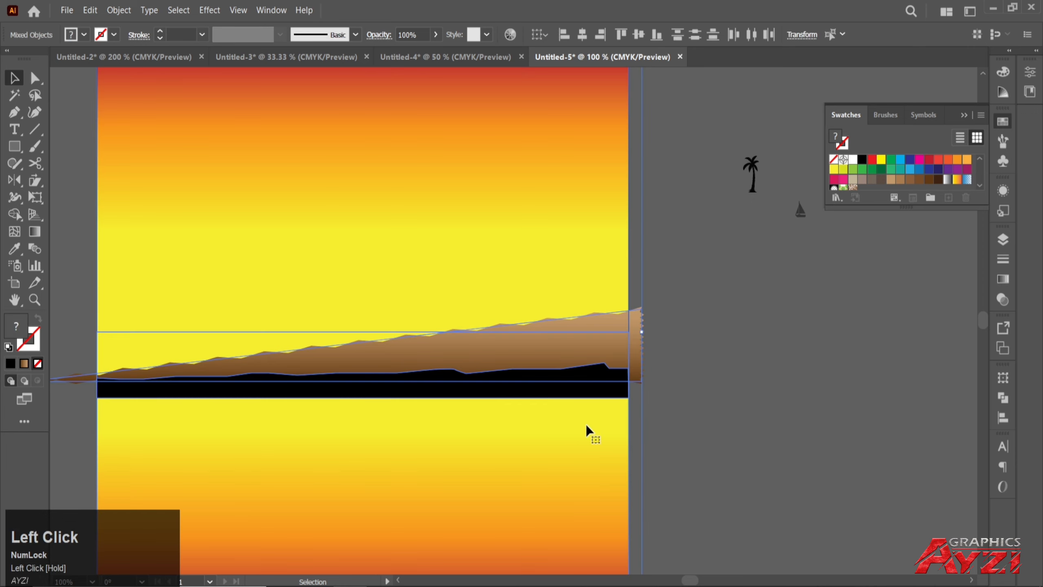
pyautogui.scroll(-1, 518, 284)
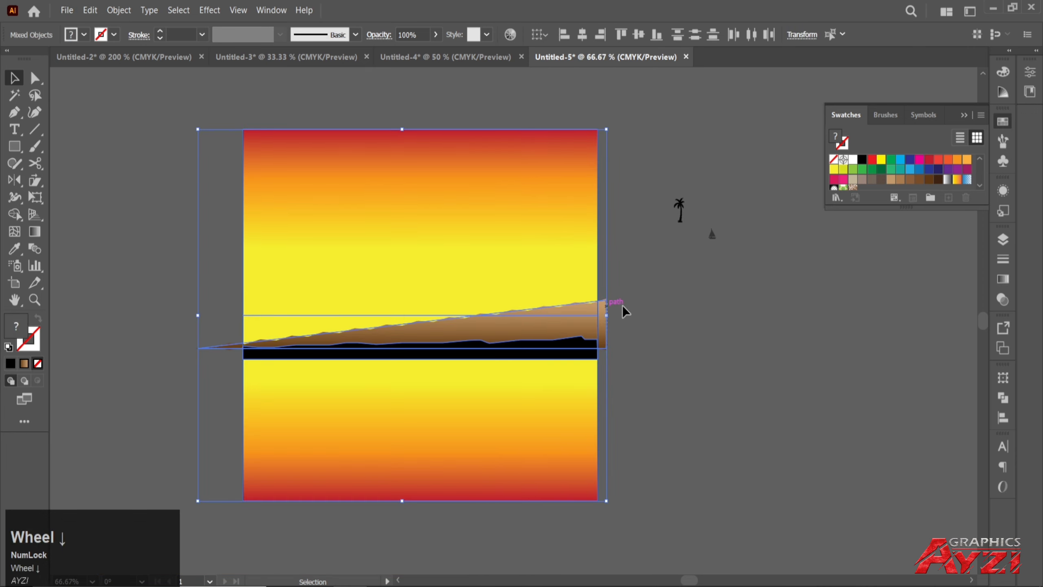
pyautogui.click(619, 319)
# Step: Draw a rectangle spanning the artboard's width over both land shapes and use it as their clipping mask
pyautogui.click(14, 148)
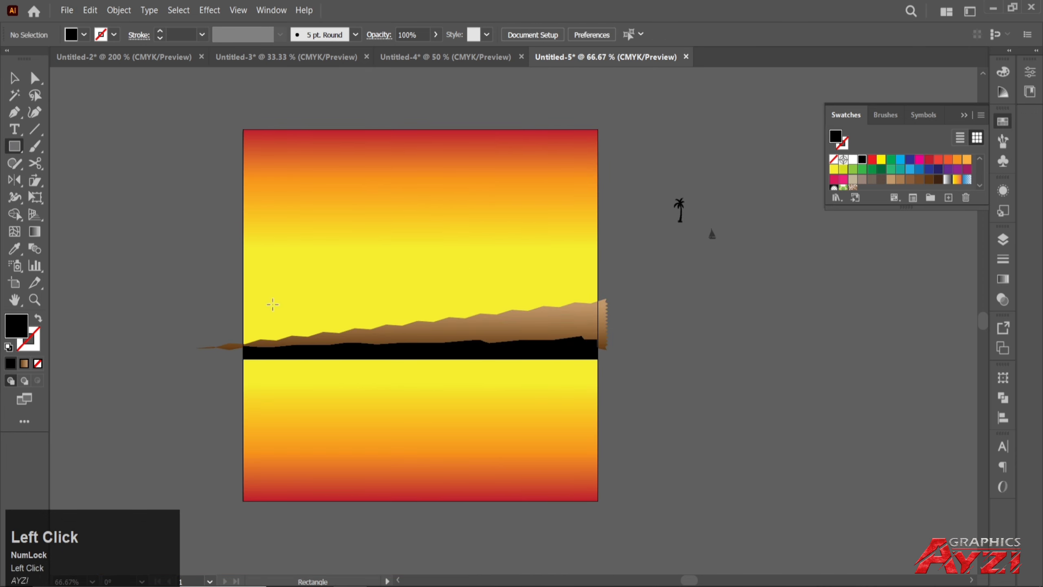
pyautogui.moveTo(241, 292); pyautogui.dragTo(597, 368)
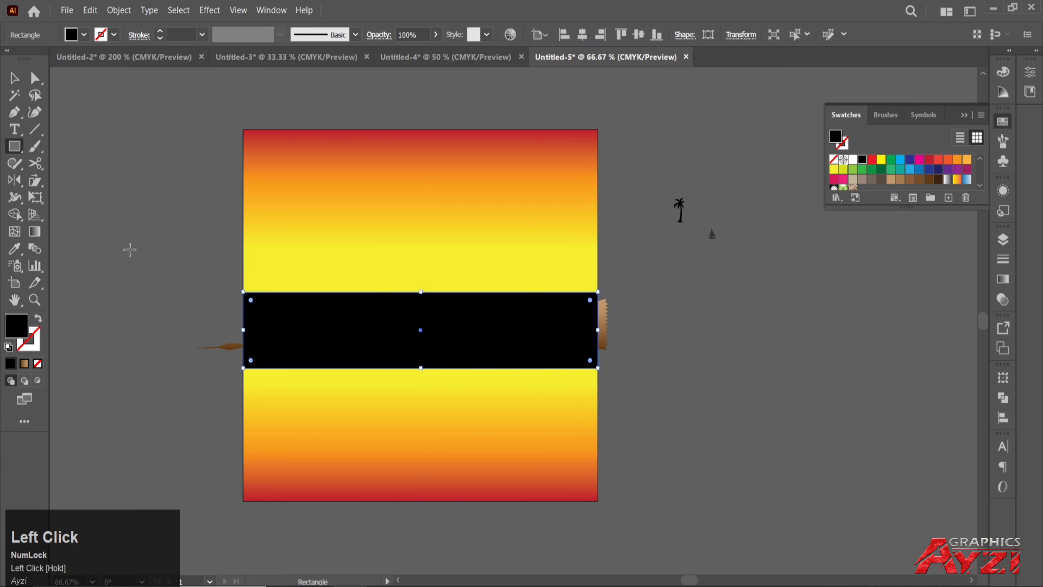
pyautogui.click(15, 81)
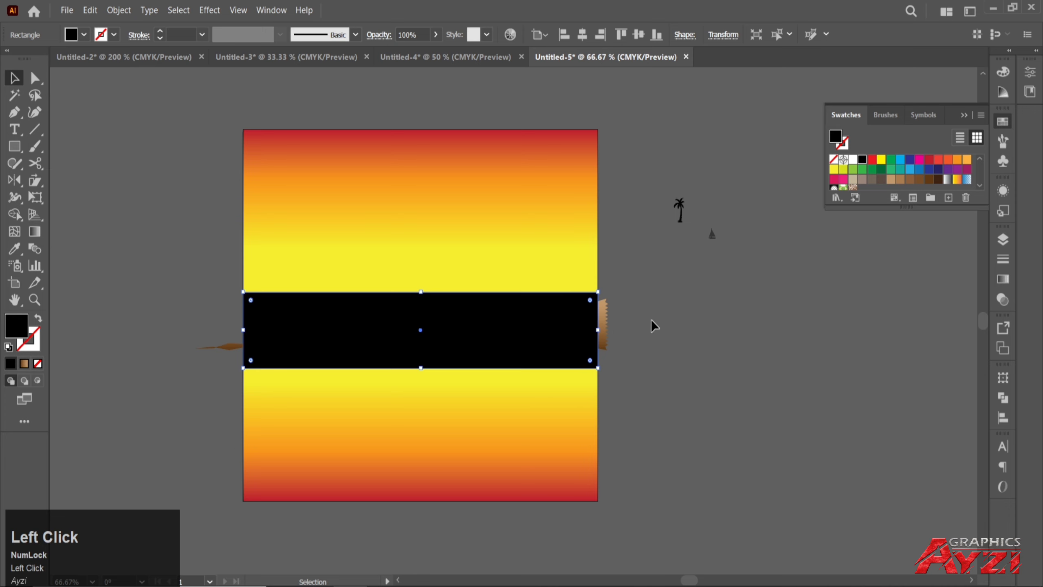
pyautogui.scroll(1, 654, 319)
pyautogui.moveTo(626, 296); pyautogui.dragTo(505, 392)
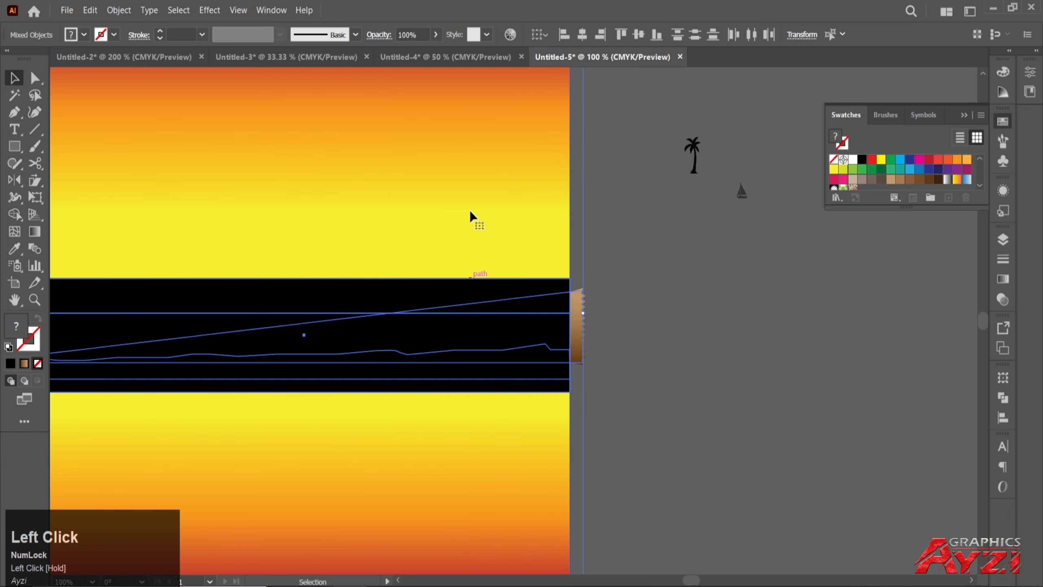
pyautogui.rightClick(478, 308)
pyautogui.click(546, 469)
pyautogui.click(644, 397)
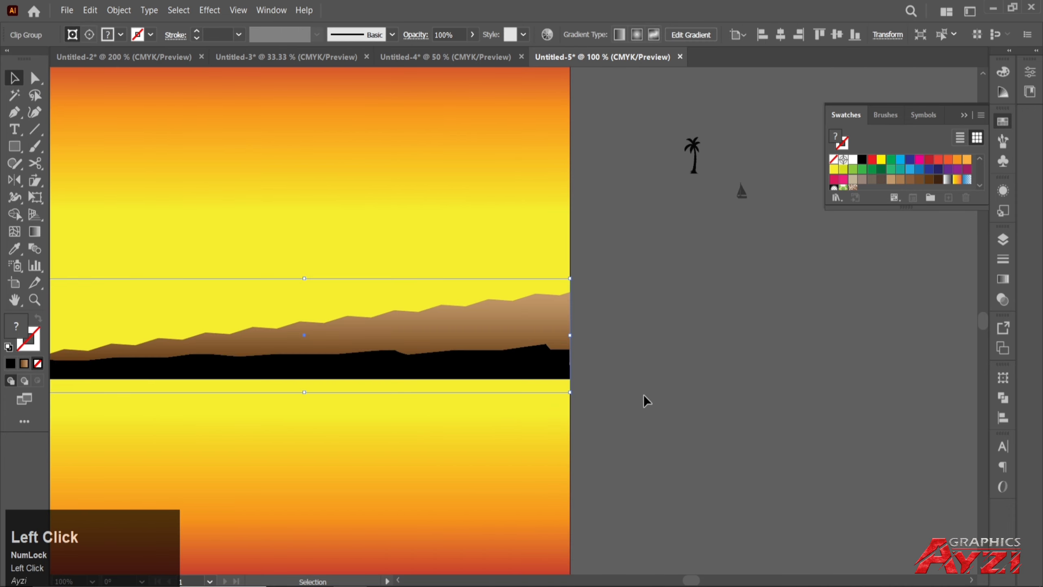
pyautogui.scroll(-3, 640, 390)
pyautogui.scroll(2, 634, 361)
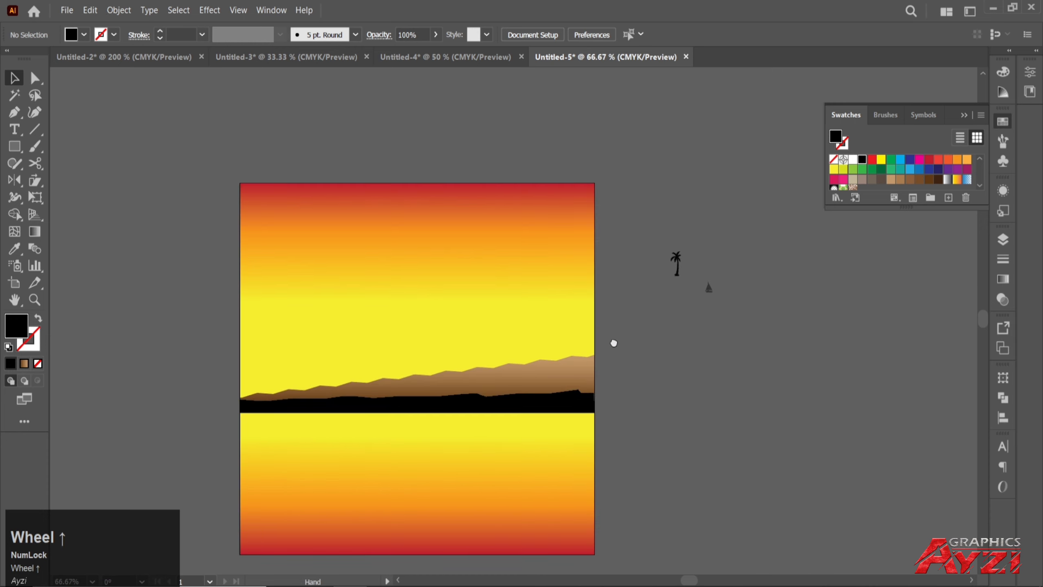
# Step: Move the palm tree onto the land left of the artboard's centre and bring it to the front
pyautogui.moveTo(640, 322); pyautogui.dragTo(656, 282)
pyautogui.moveTo(692, 226); pyautogui.dragTo(389, 348)
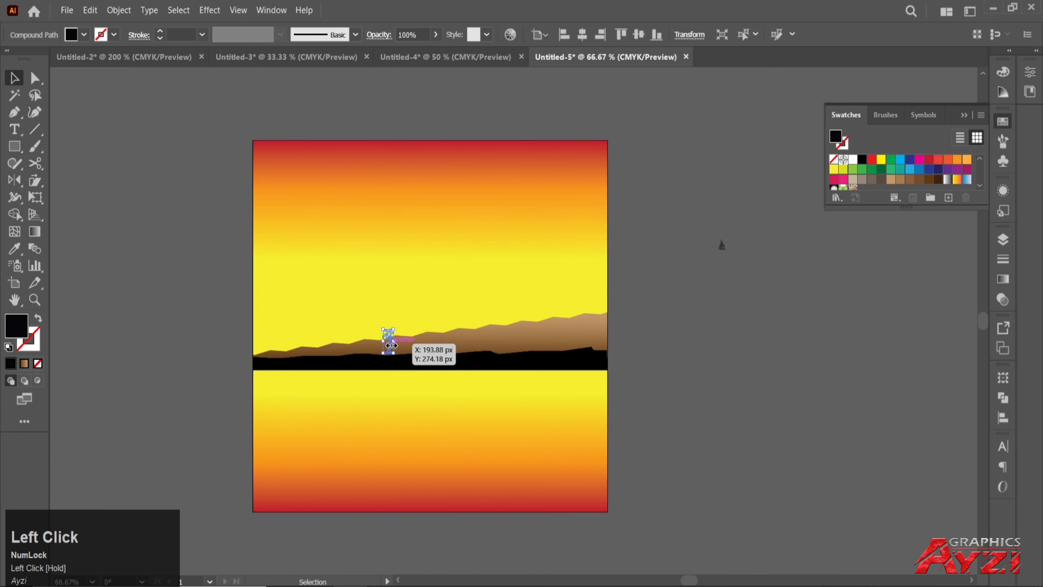
pyautogui.rightClick(390, 348)
pyautogui.moveTo(472, 280)
pyautogui.click(631, 287)
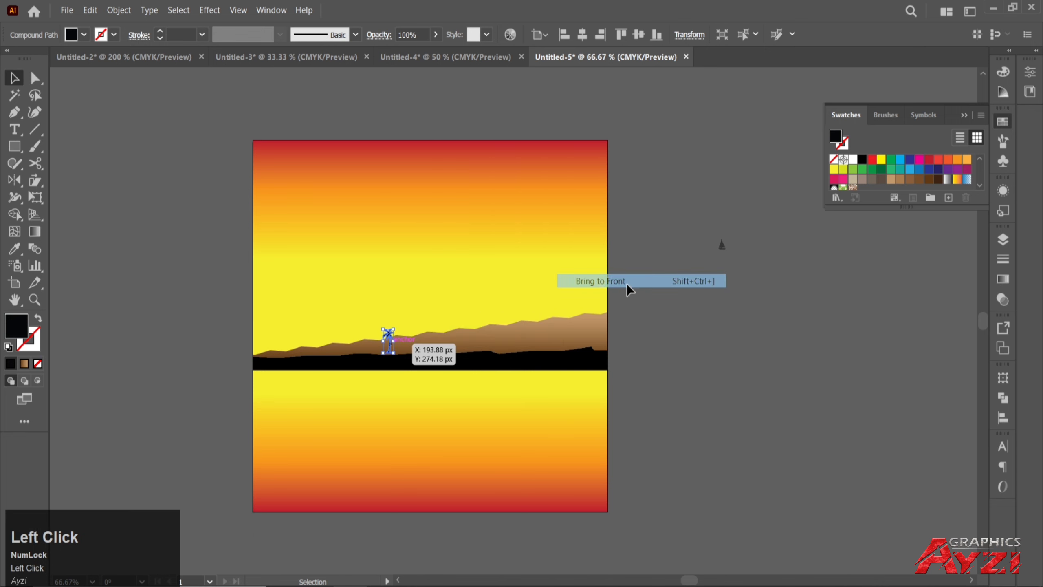
# Step: Enlarge the palm tree to rise above the wedge and set its trunk's base on the black strip
pyautogui.moveTo(394, 328); pyautogui.dragTo(445, 283)
pyautogui.moveTo(406, 322); pyautogui.dragTo(396, 339)
pyautogui.scroll(1, 428, 332)
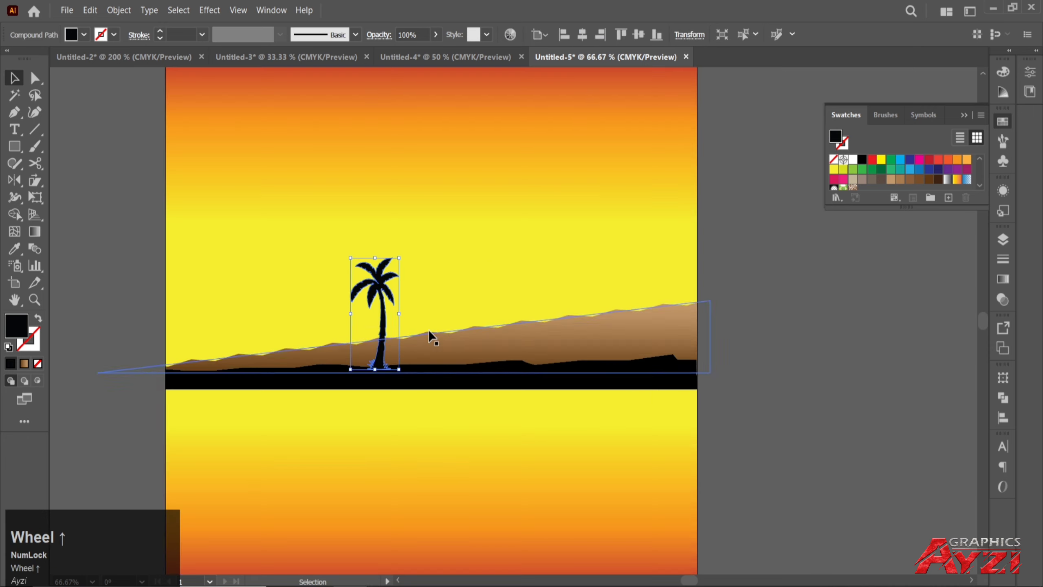
pyautogui.moveTo(450, 315); pyautogui.dragTo(516, 305)
pyautogui.hotkey('ctrl', 'z')
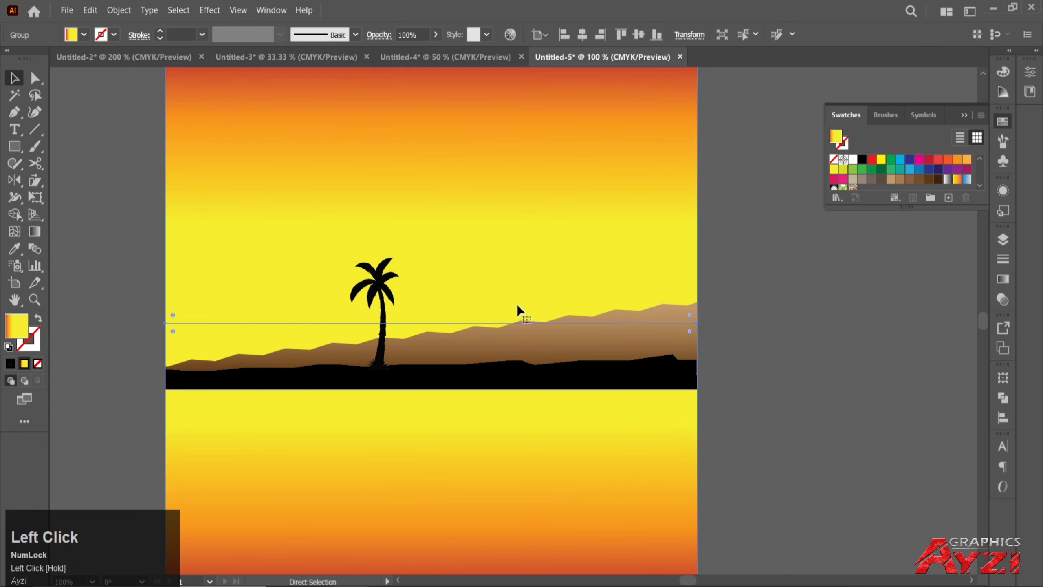
pyautogui.moveTo(418, 263); pyautogui.dragTo(461, 263)
pyautogui.scroll(-1, 461, 263)
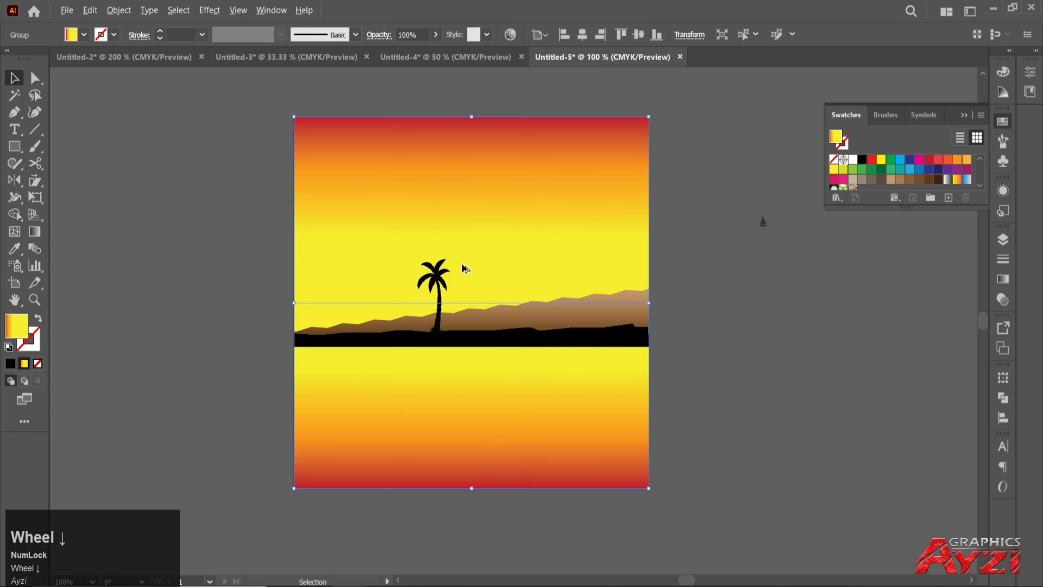
pyautogui.click(504, 249)
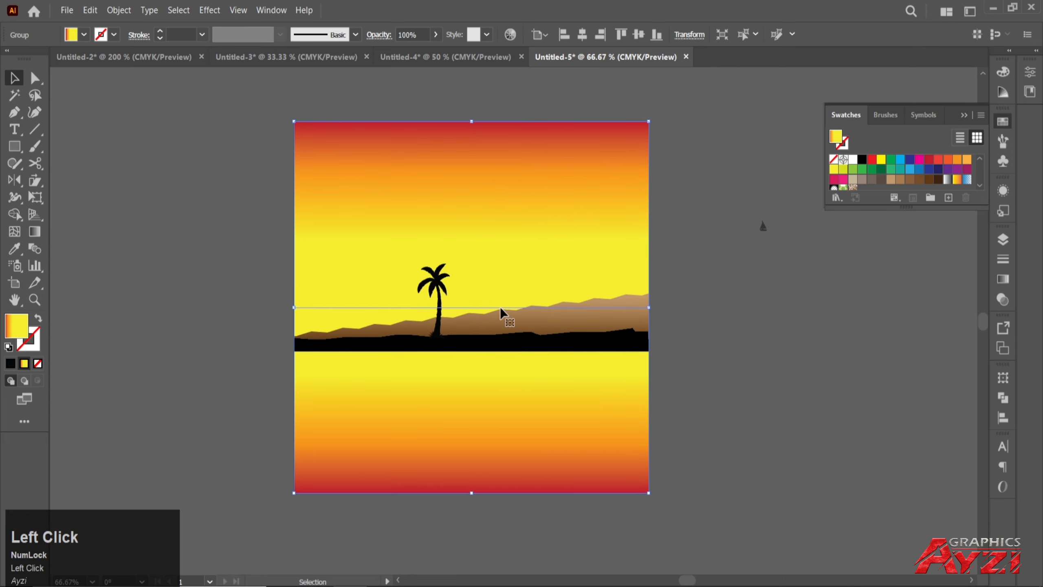
pyautogui.click(692, 307)
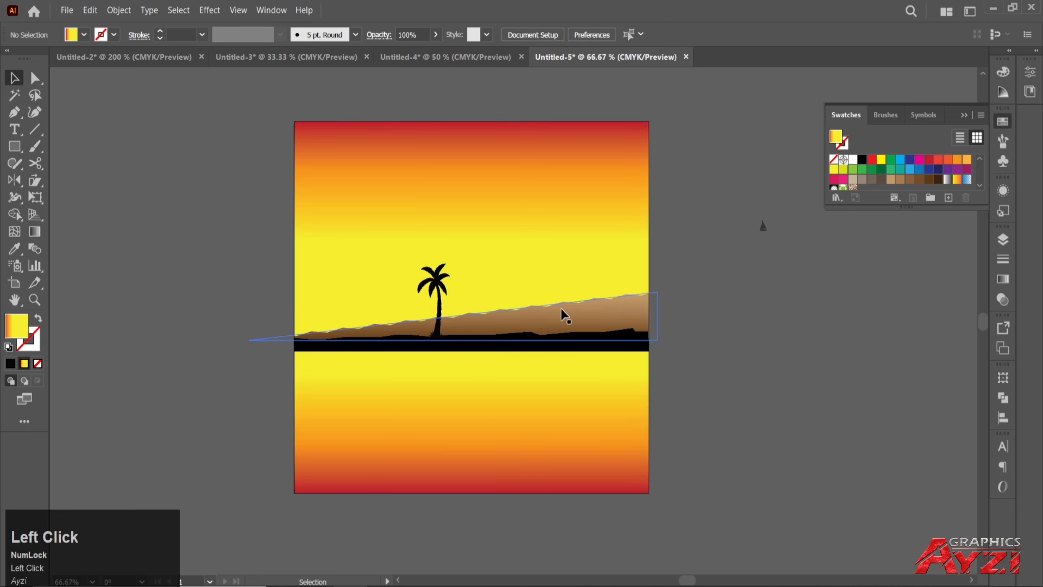
# Step: Nudge the palm tree slightly right and seat its grassy base on the black strip
pyautogui.moveTo(444, 289); pyautogui.dragTo(446, 285)
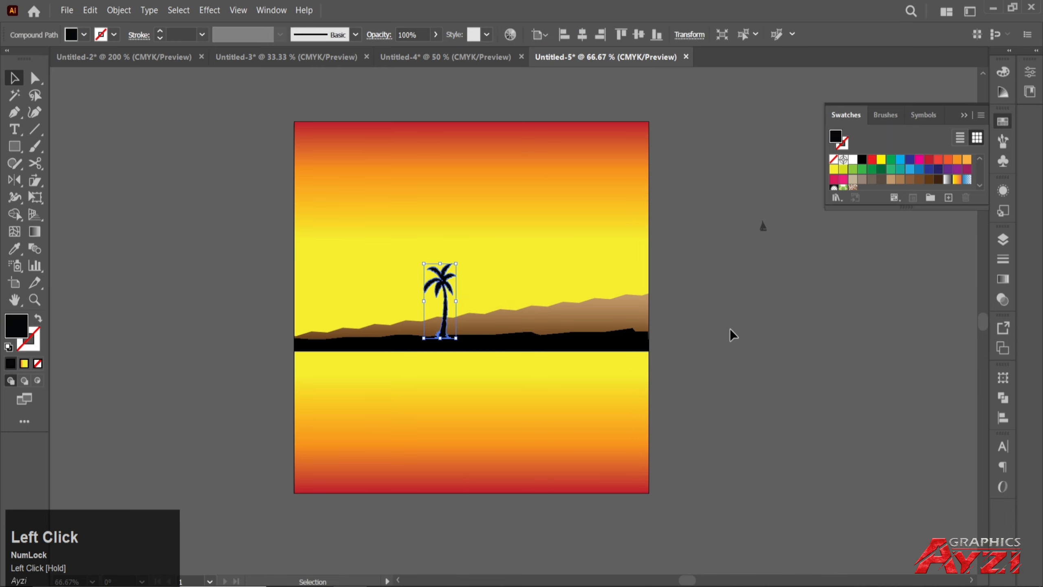
pyautogui.scroll(1, 478, 345)
pyautogui.scroll(3, 411, 304)
pyautogui.moveTo(329, 302); pyautogui.dragTo(328, 302)
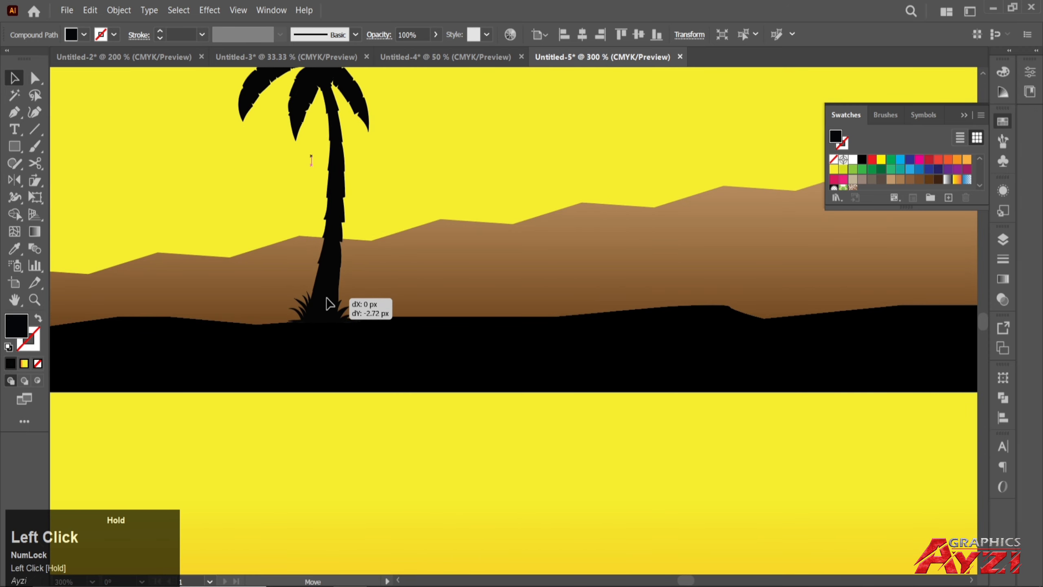
pyautogui.moveTo(328, 302); pyautogui.dragTo(328, 302)
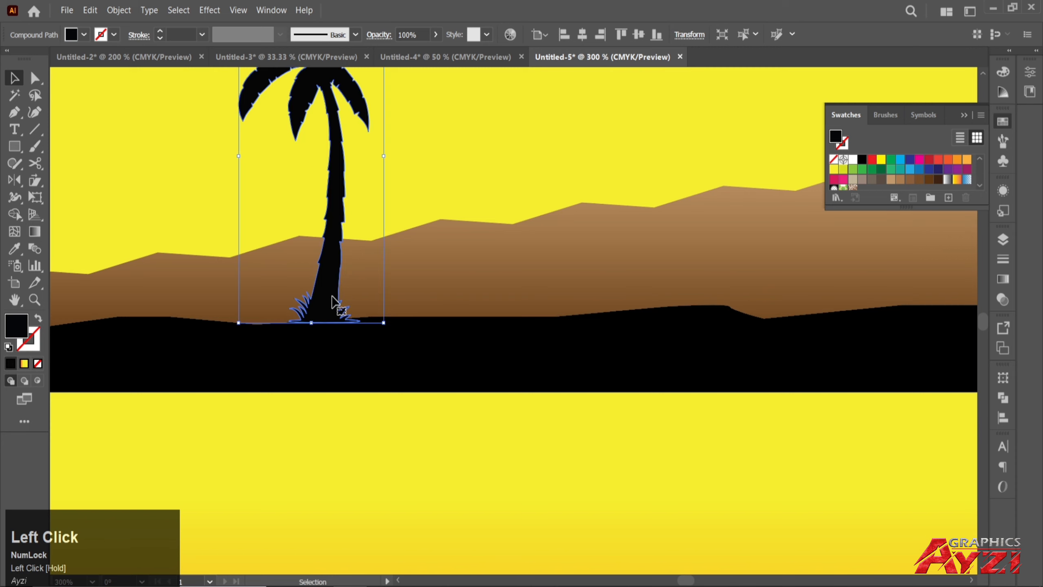
pyautogui.scroll(-3, 336, 302)
pyautogui.scroll(-2, 410, 320)
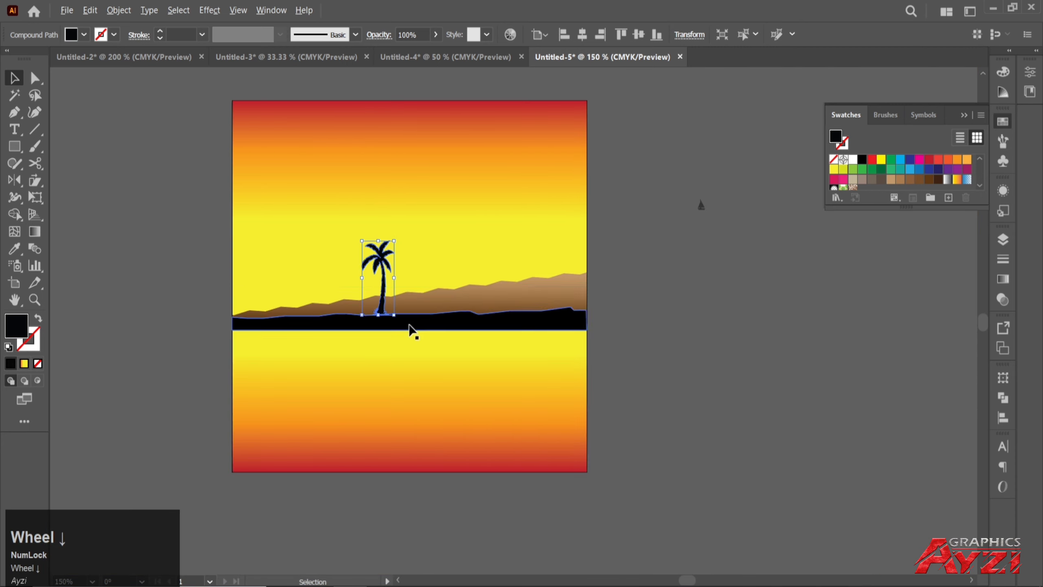
pyautogui.click(703, 341)
# Step: Reflect a copy of the palm tree across the horizontal axis and place it directly below the black strip
pyautogui.scroll(1, 399, 287)
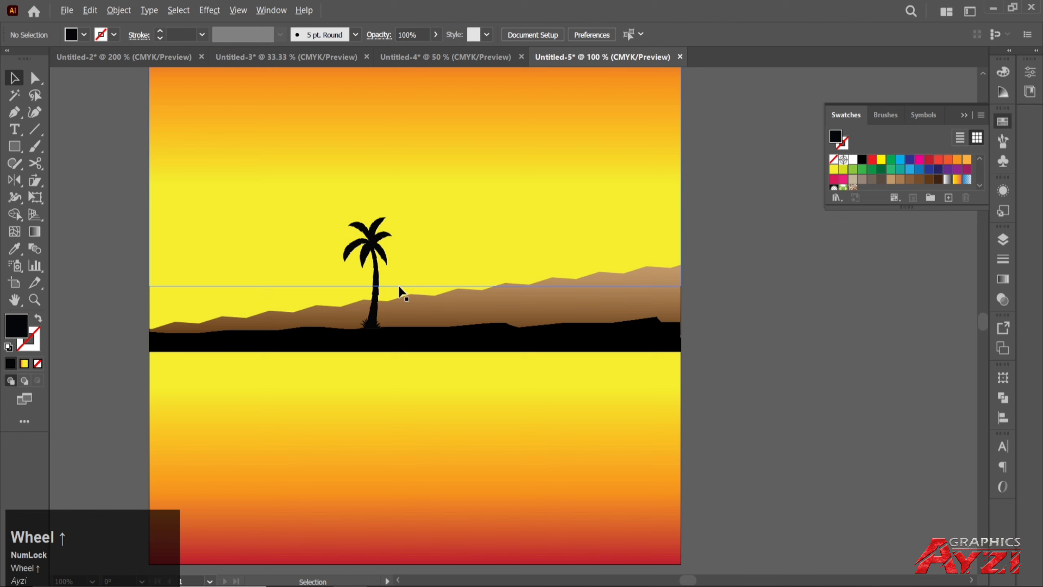
pyautogui.click(377, 239)
pyautogui.click(14, 180)
pyautogui.doubleClick(14, 180)
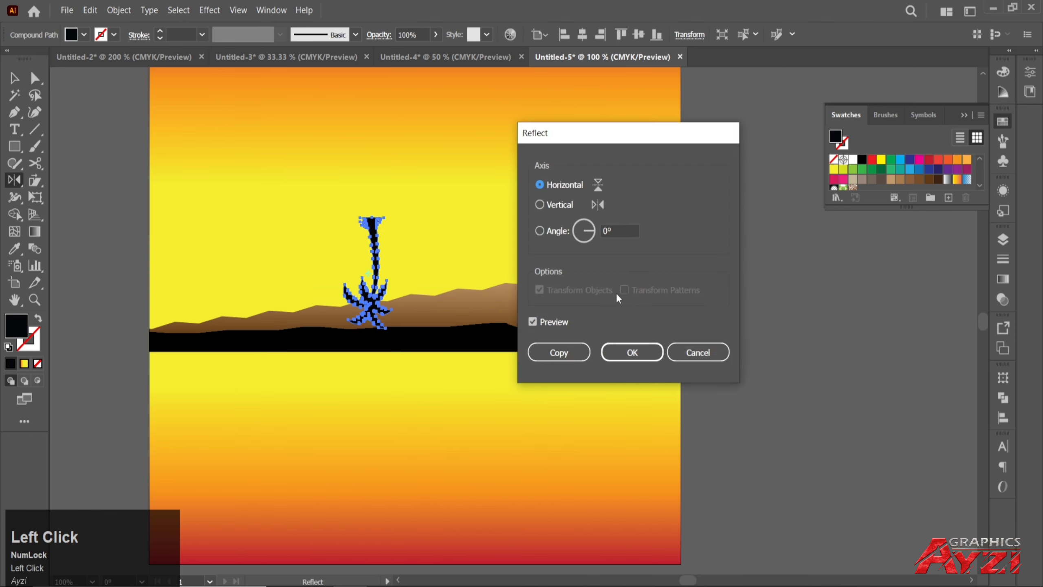
pyautogui.click(559, 352)
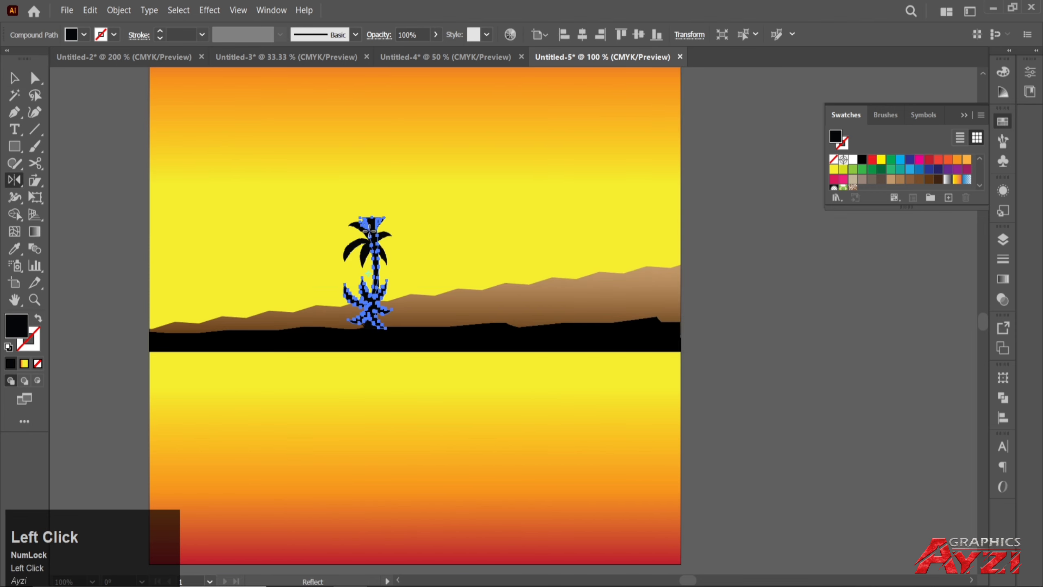
pyautogui.press('v')
pyautogui.moveTo(375, 284); pyautogui.dragTo(375, 374)
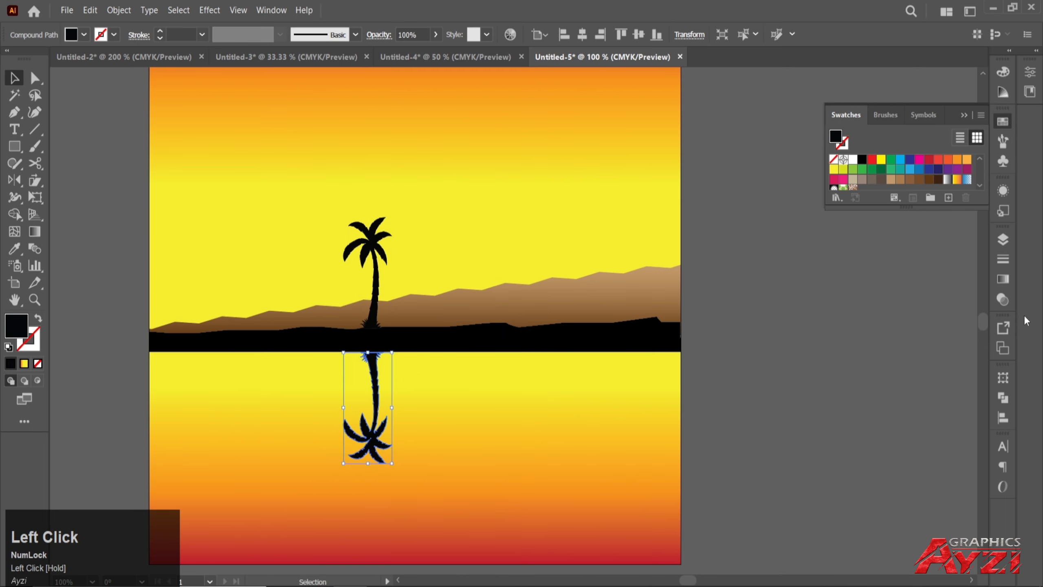
# Step: Set the reflected palm tree's opacity to 30%
pyautogui.click(1005, 300)
pyautogui.click(954, 256)
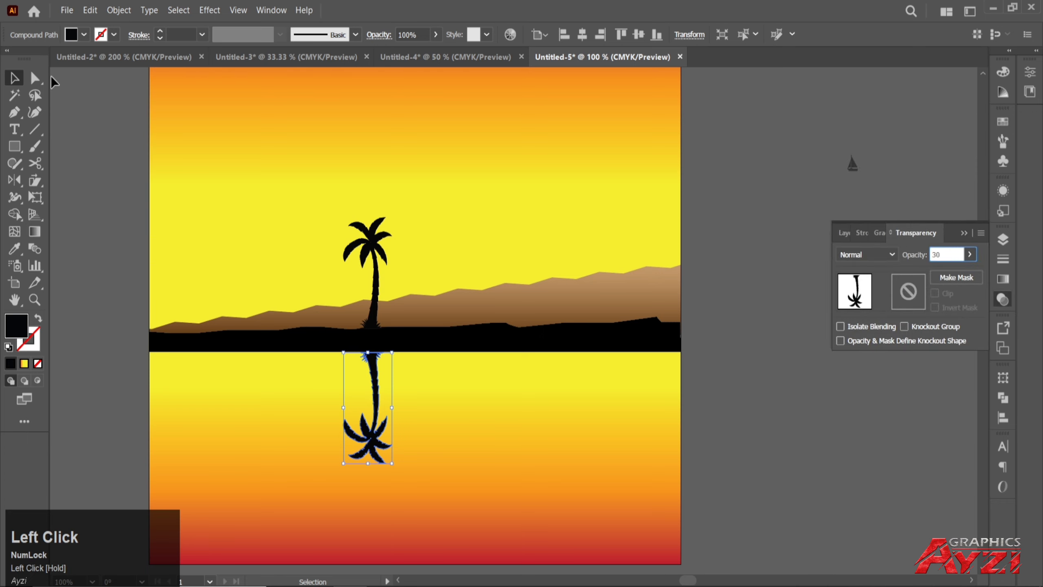
pyautogui.press('Return')
pyautogui.click(741, 203)
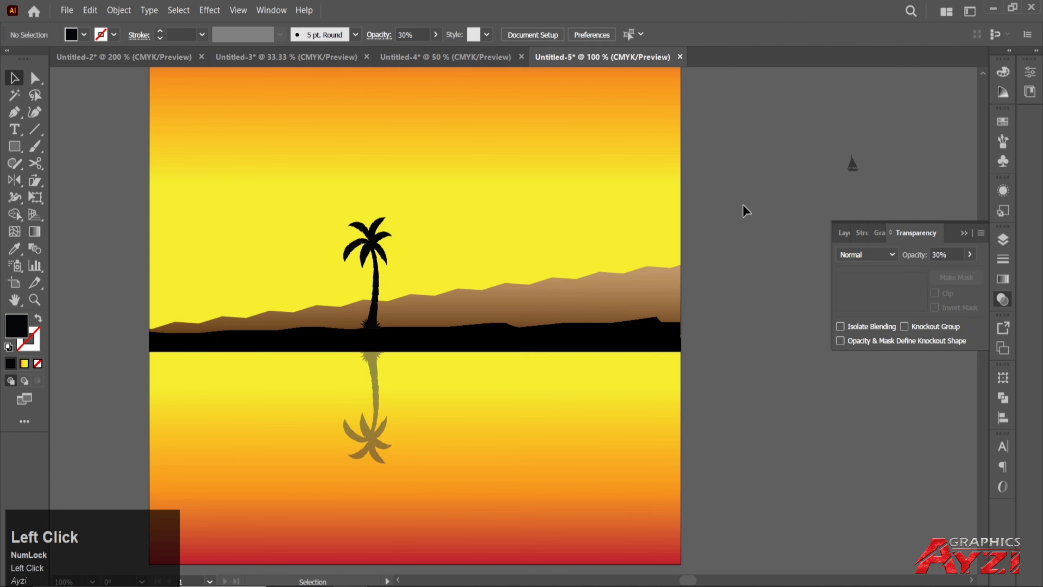
# Step: Move the sailboat onto the water right of the palm reflection, bring it to the front and enlarge it
pyautogui.moveTo(853, 165); pyautogui.dragTo(564, 402)
pyautogui.rightClick(546, 412)
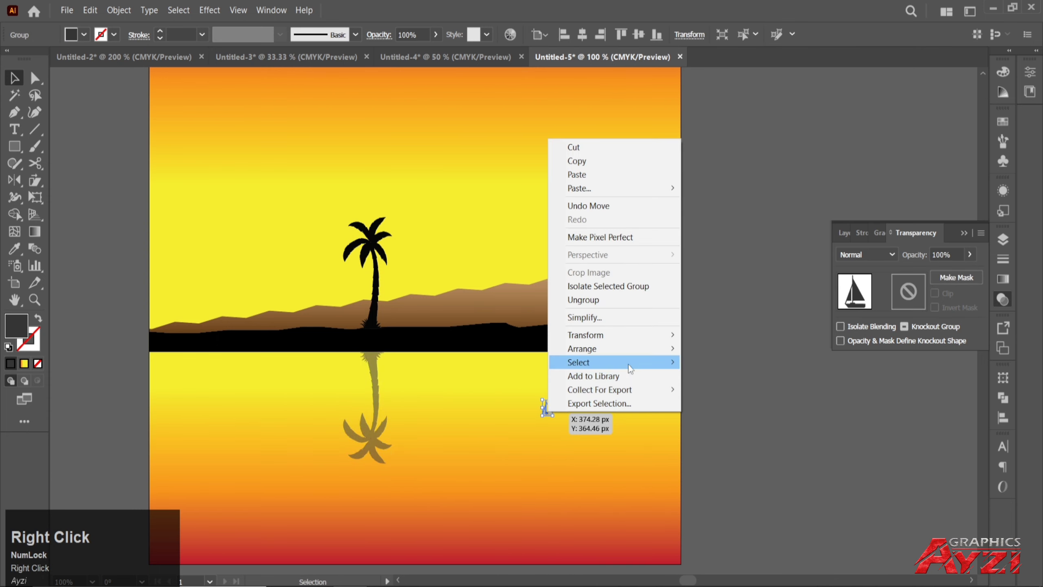
pyautogui.moveTo(633, 358)
pyautogui.click(746, 348)
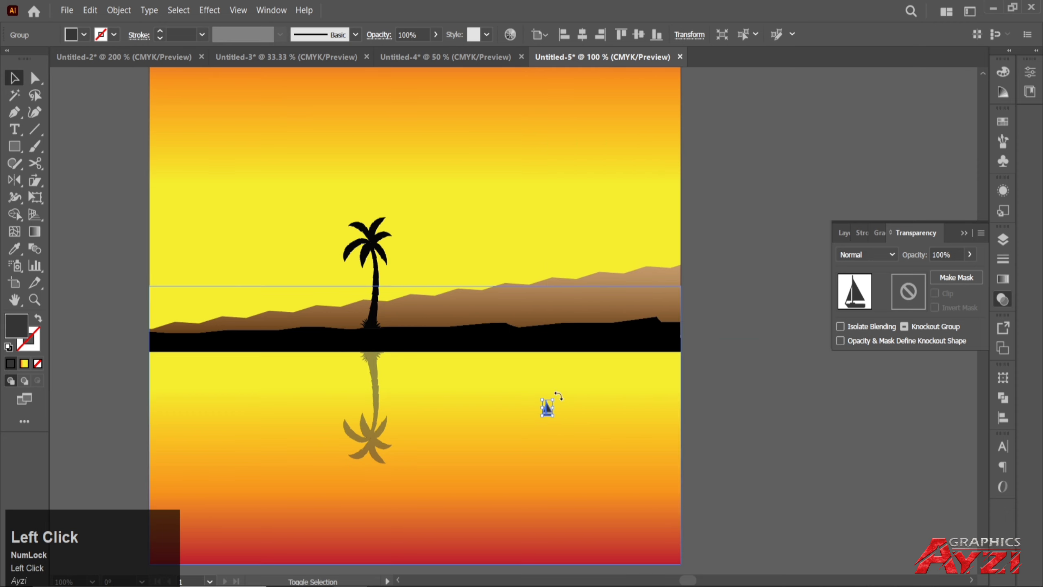
pyautogui.moveTo(556, 397); pyautogui.dragTo(579, 359)
pyautogui.keyDown('shift'); pyautogui.click(564, 385); pyautogui.keyUp('shift')
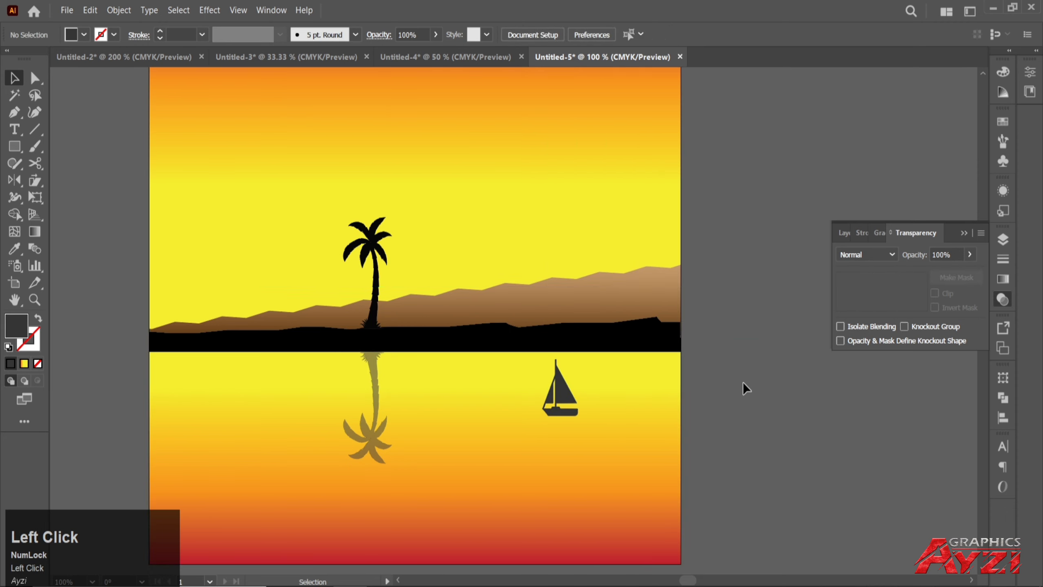
pyautogui.moveTo(557, 406); pyautogui.dragTo(556, 410)
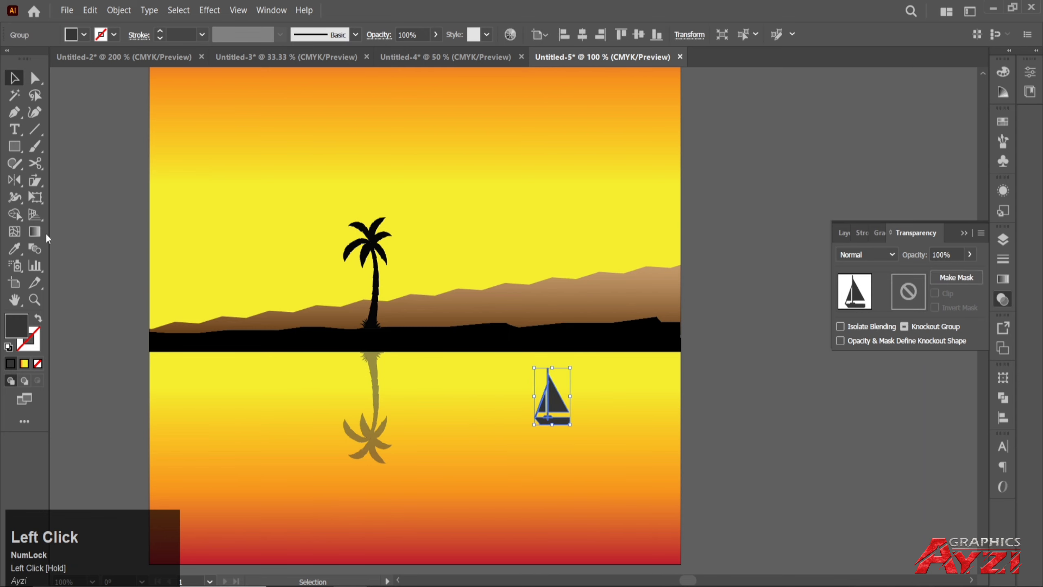
# Step: Reflect a copy of the sailboat across the horizontal axis, shrink it and place it directly beneath the hull
pyautogui.click(14, 180)
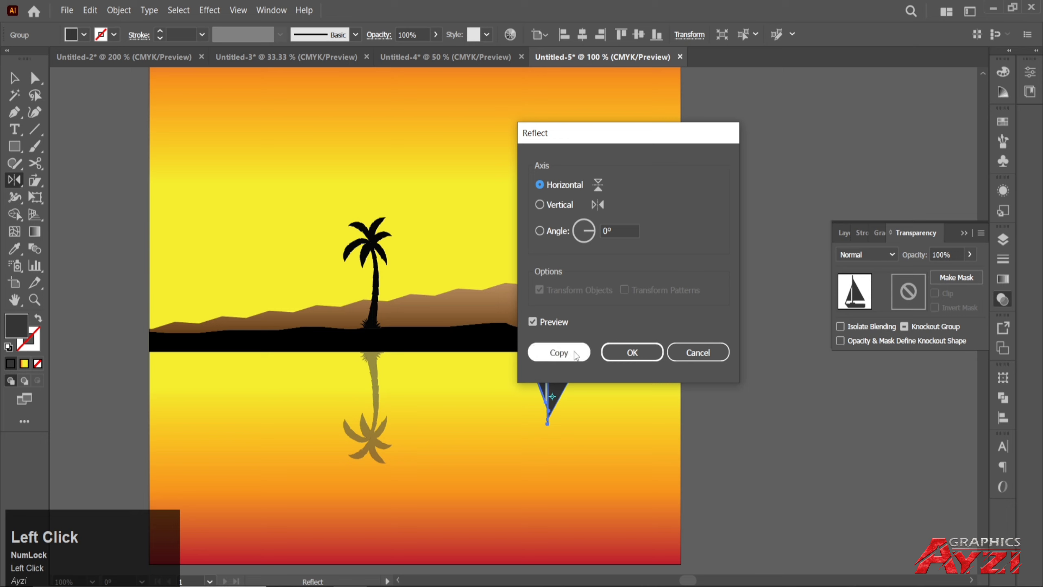
pyautogui.click(558, 352)
pyautogui.press('v')
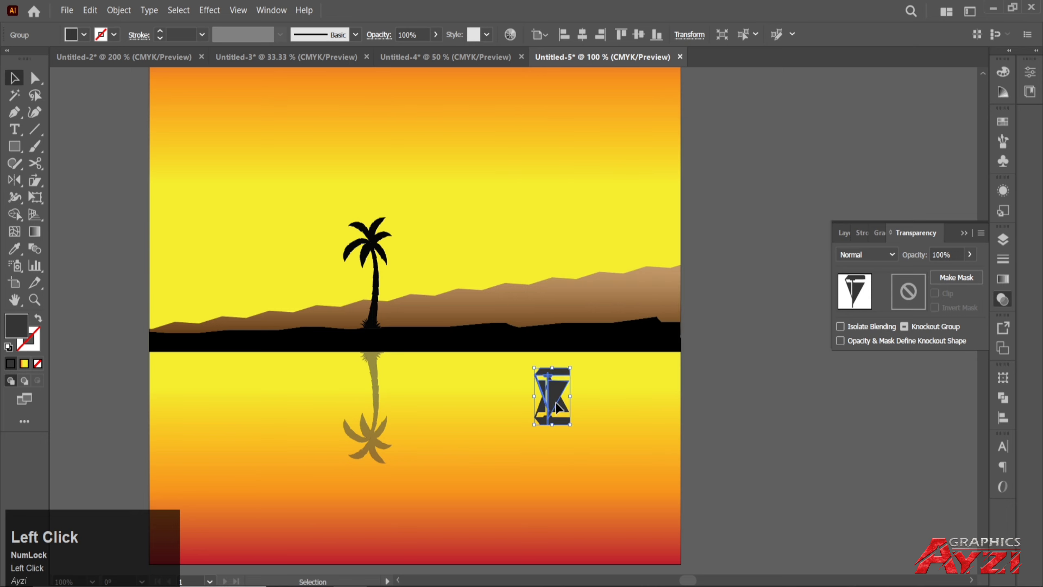
pyautogui.moveTo(550, 397); pyautogui.dragTo(554, 441)
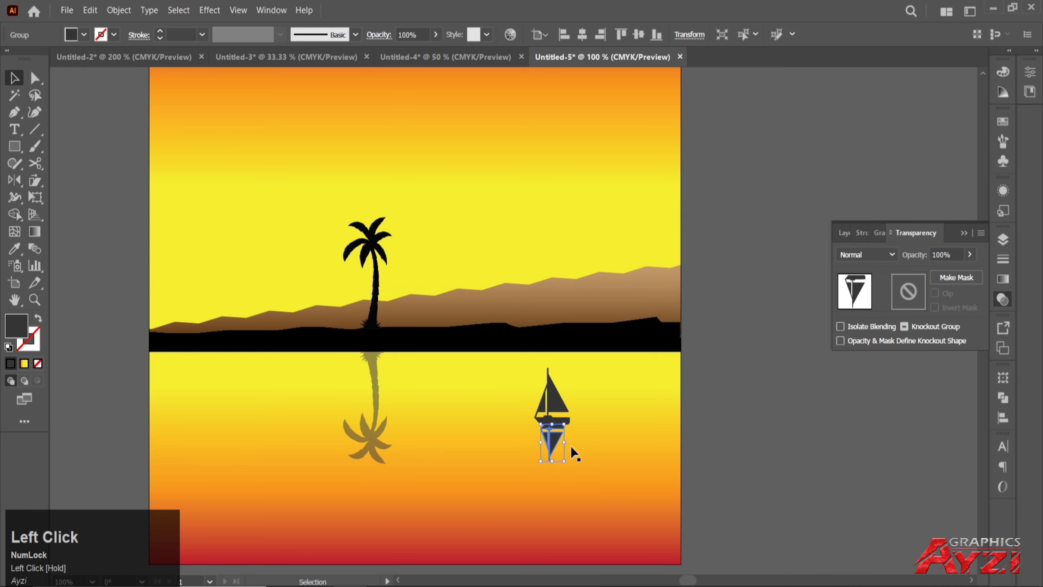
# Step: Set the reflected sailboat's opacity to 30%
pyautogui.click(961, 258)
pyautogui.write('30')
pyautogui.click(963, 233)
pyautogui.click(877, 243)
# Step: Draw a circle for the sun over the land's left end with the Ellipse tool
pyautogui.scroll(-1, 776, 295)
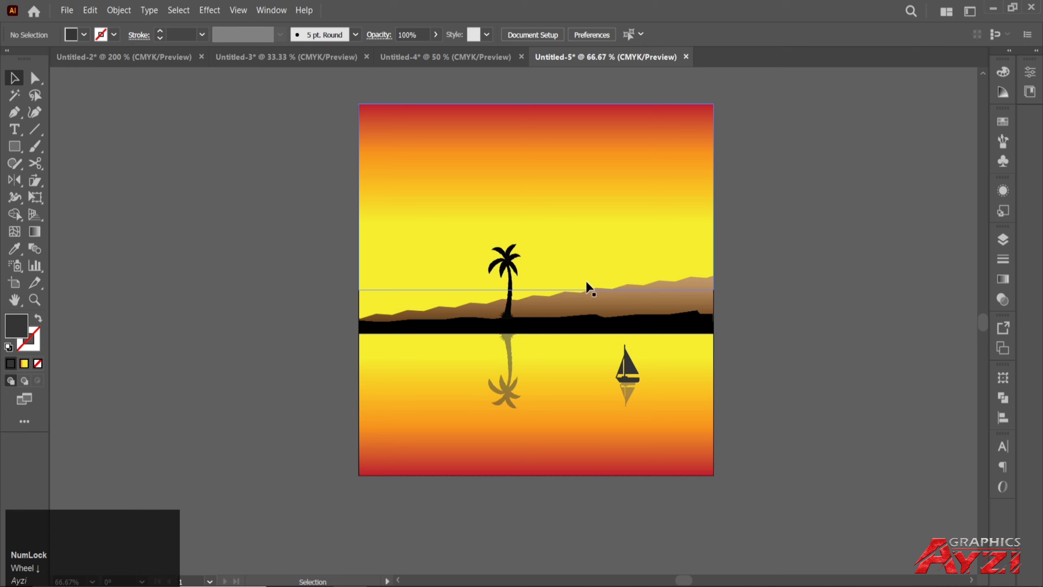
pyautogui.scroll(1, 586, 283)
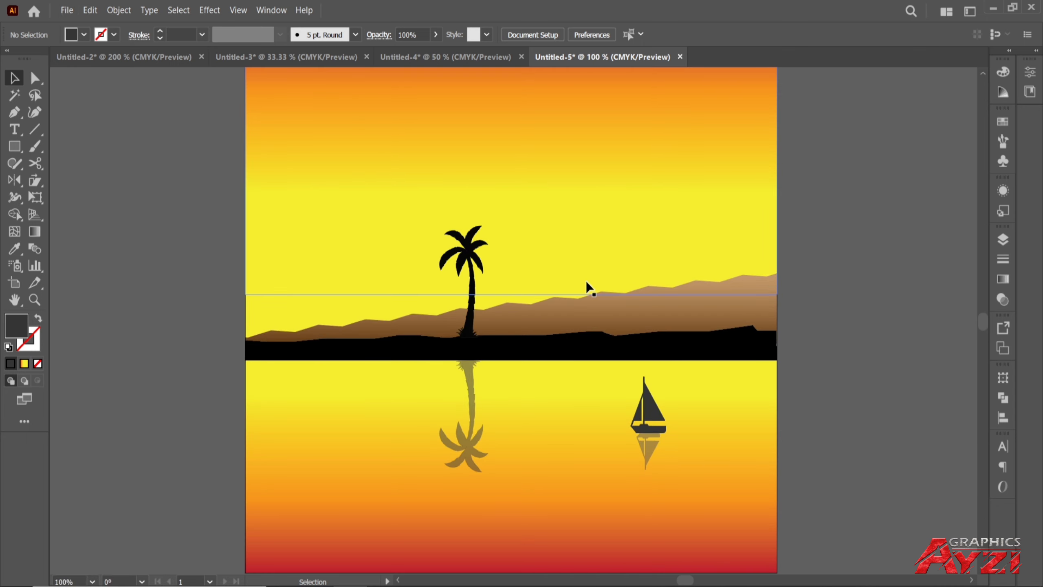
pyautogui.click(201, 324)
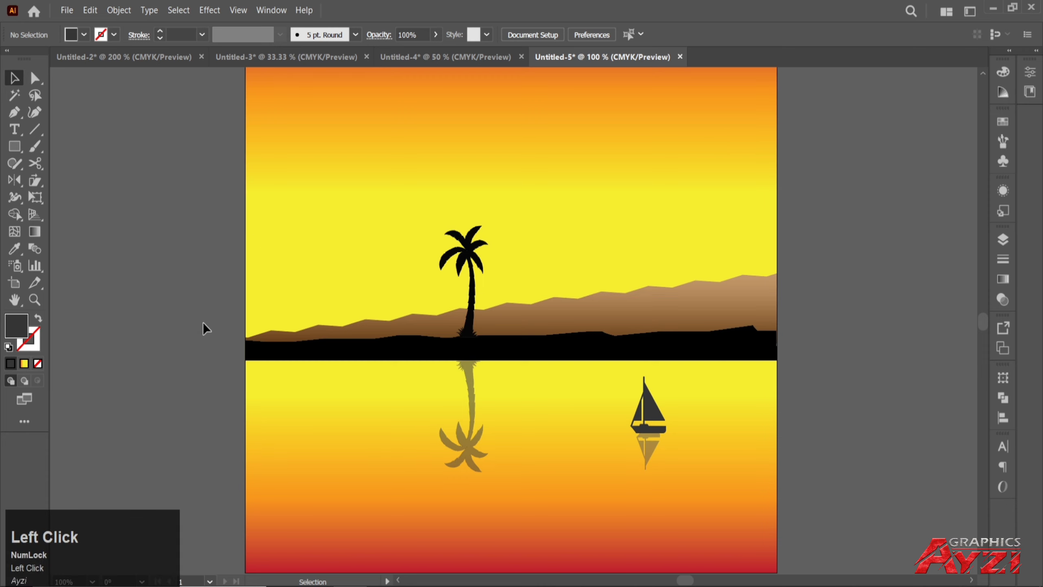
pyautogui.moveTo(14, 145); pyautogui.dragTo(70, 179)
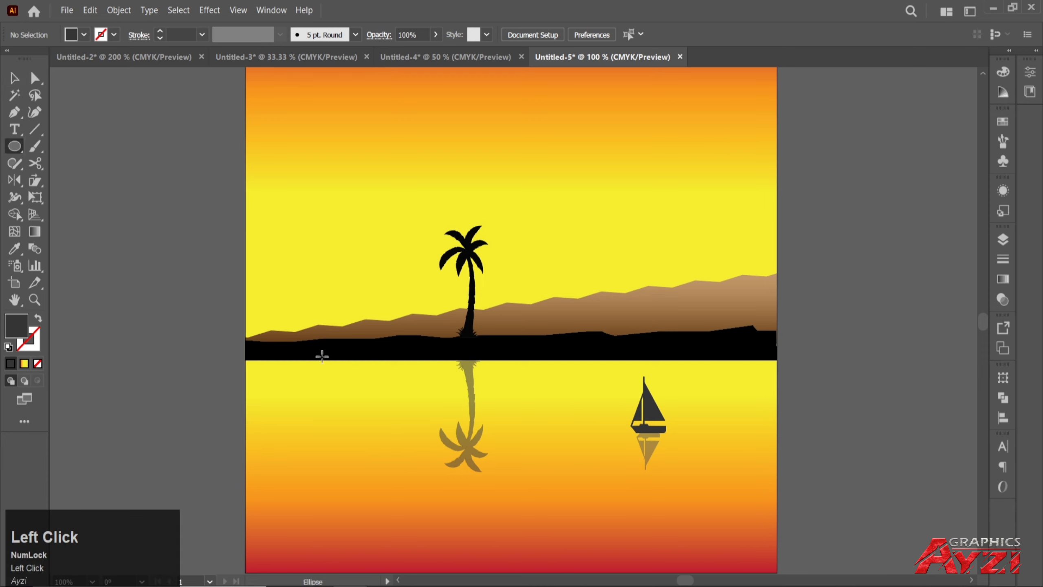
pyautogui.moveTo(308, 341); pyautogui.dragTo(358, 387)
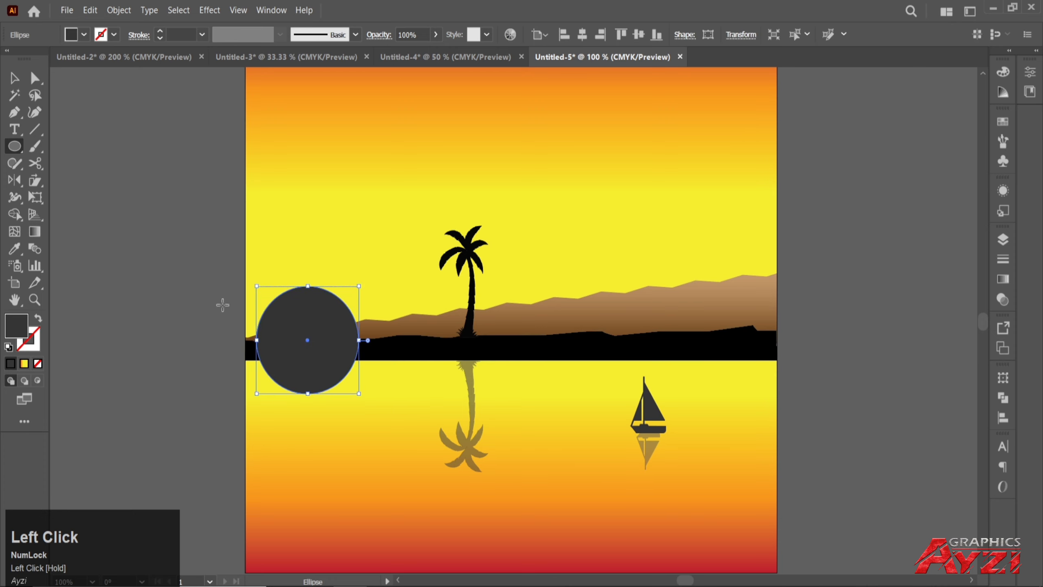
pyautogui.click(13, 78)
pyautogui.click(185, 262)
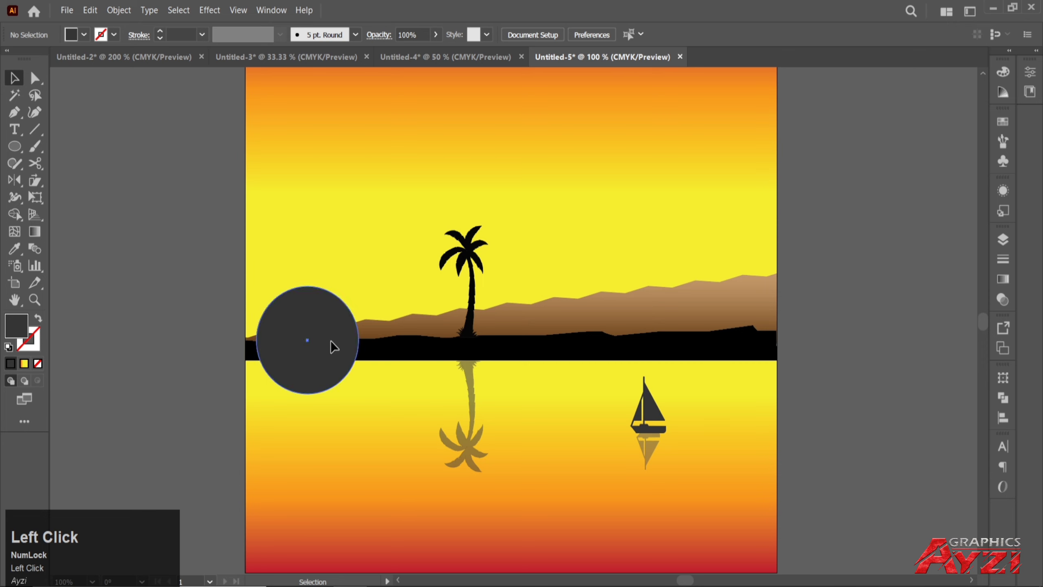
# Step: Move the sun circle slightly up, enlarge it to straddle the black strip, and fill it with white
pyautogui.moveTo(330, 340); pyautogui.dragTo(331, 328)
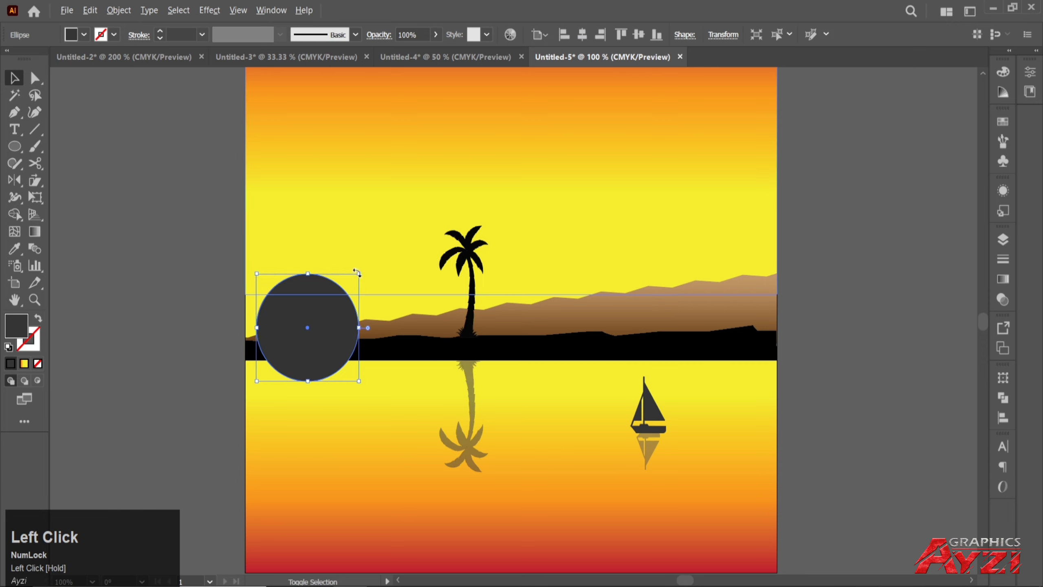
pyautogui.moveTo(359, 274); pyautogui.dragTo(371, 261)
pyautogui.moveTo(337, 309)
pyautogui.mouseDown()
pyautogui.moveTo(340, 299)
pyautogui.moveTo(351, 308)
pyautogui.mouseUp()
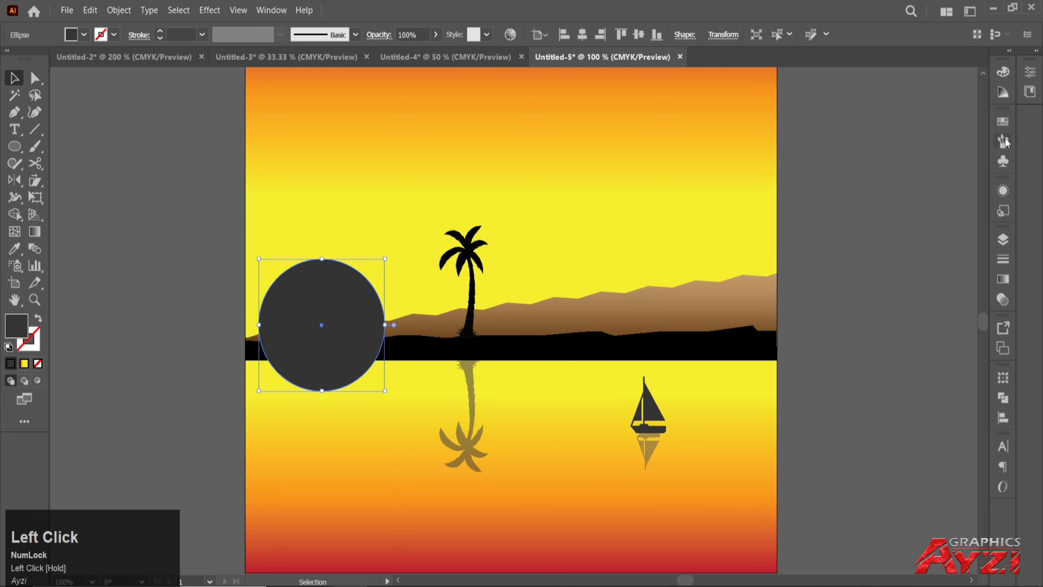
pyautogui.click(1002, 122)
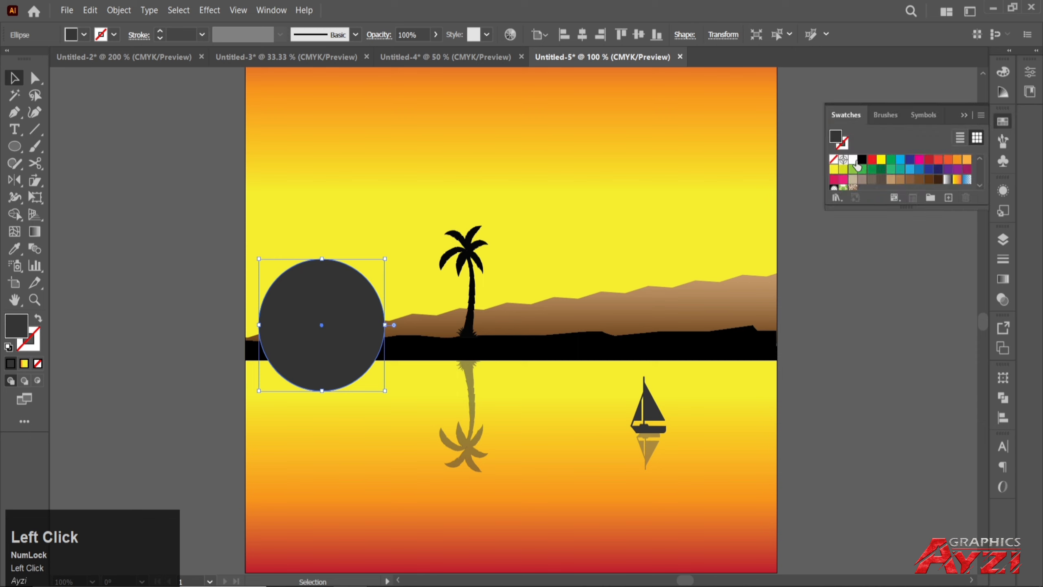
pyautogui.click(854, 162)
pyautogui.click(150, 236)
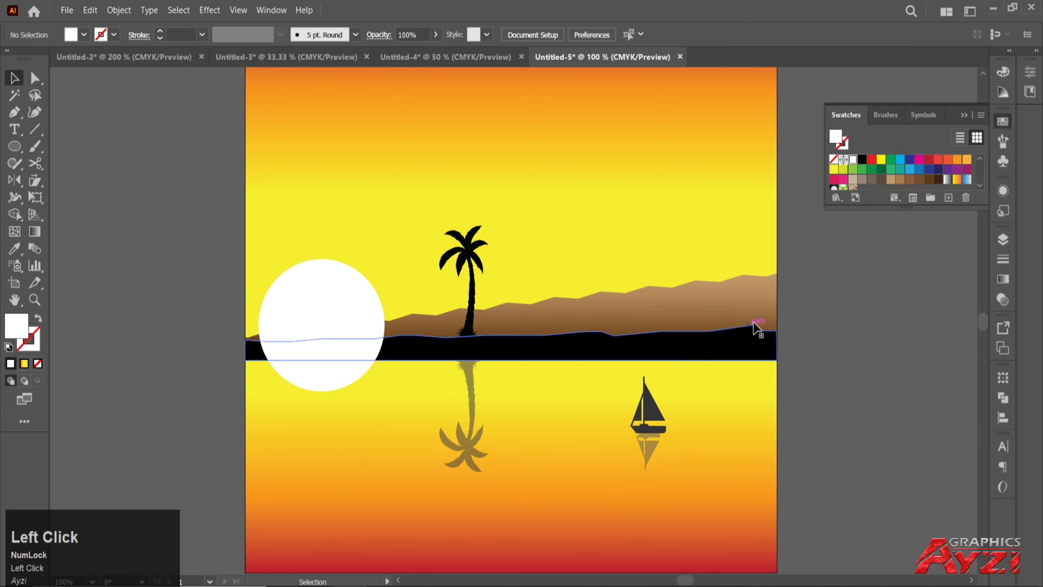
# Step: Bring the land, palm tree and palm reflection in front of the sun circle, keeping the land under the palm's base
pyautogui.moveTo(819, 251); pyautogui.dragTo(418, 460)
pyautogui.rightClick(599, 320)
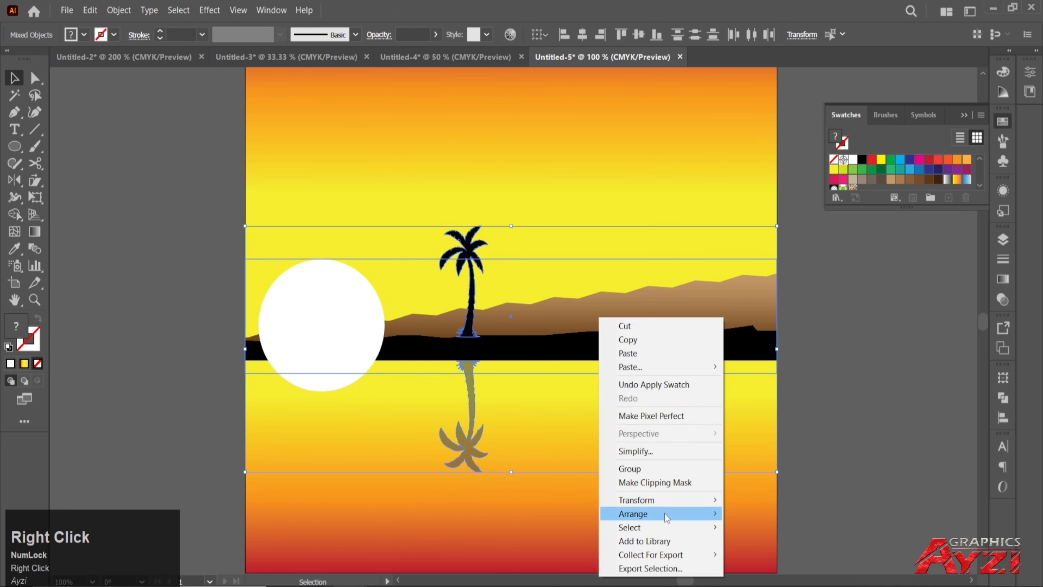
pyautogui.moveTo(667, 517)
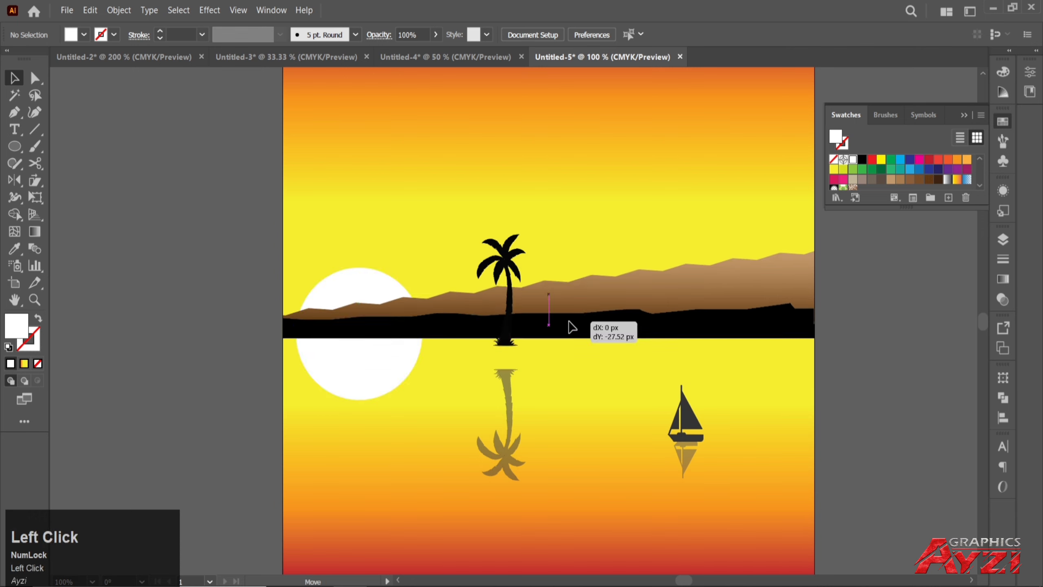
pyautogui.moveTo(570, 327); pyautogui.dragTo(570, 358)
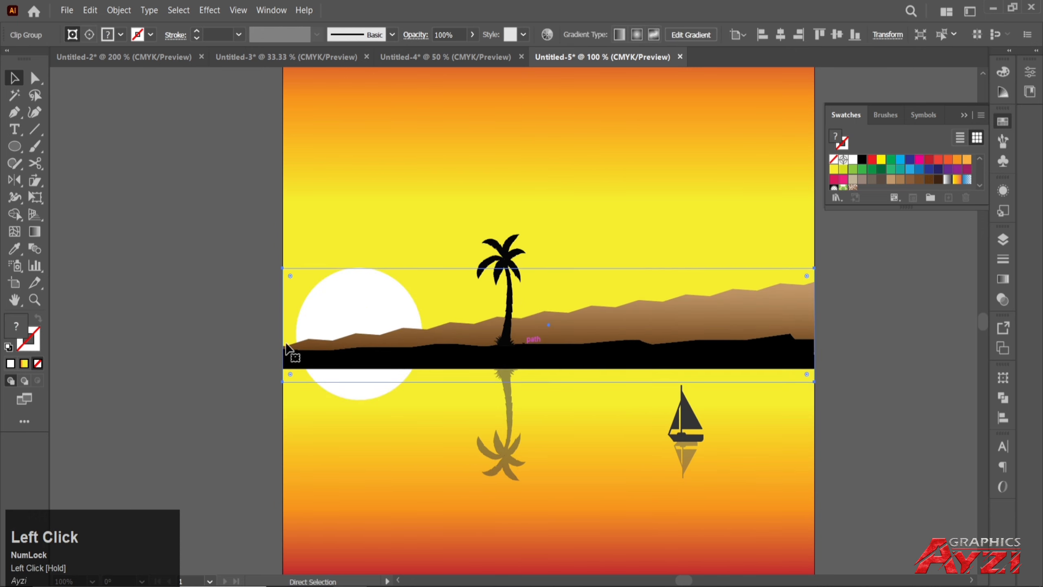
pyautogui.click(255, 325)
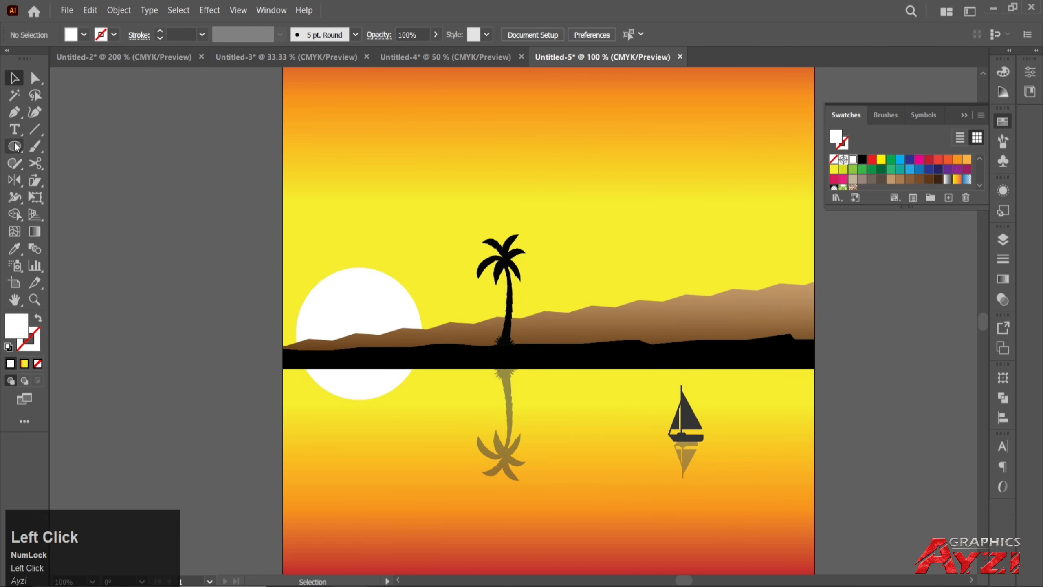
# Step: Draw a horizontal line across the white sun circle along the land's lower edge and divide the circle with it using Pathfinder
pyautogui.click(35, 130)
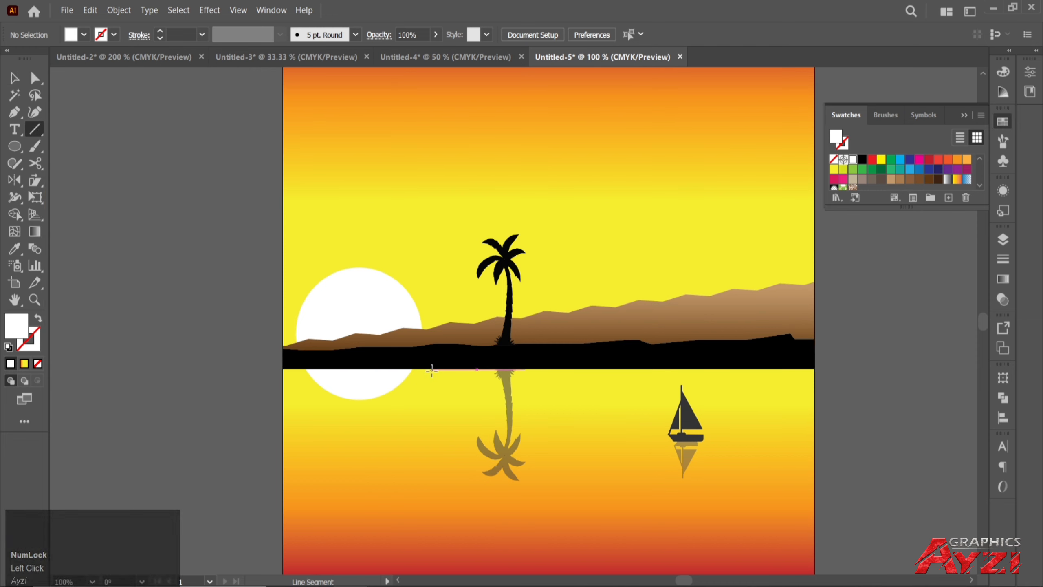
pyautogui.moveTo(431, 370); pyautogui.dragTo(290, 367)
pyautogui.press('v')
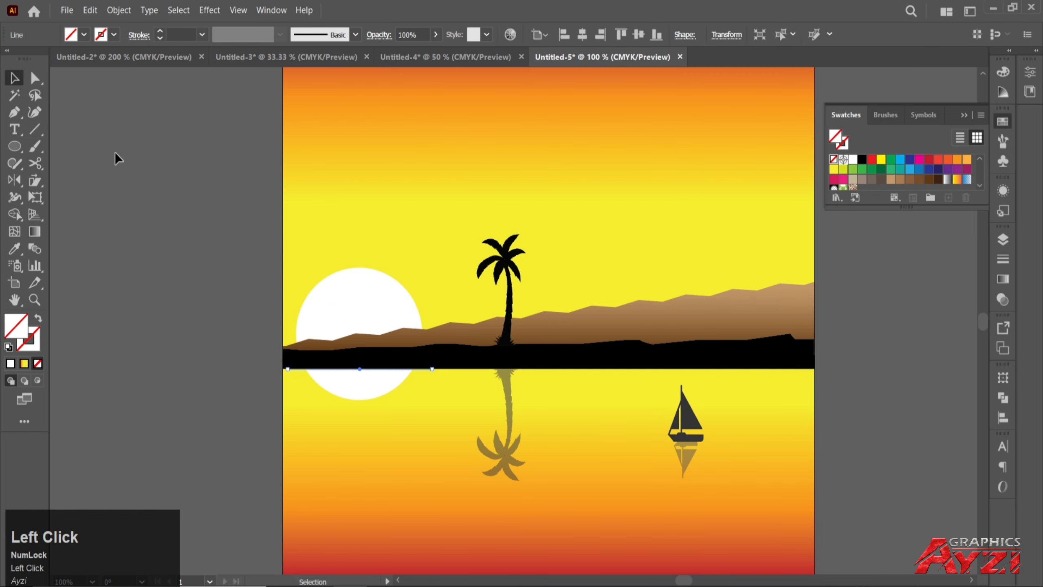
pyautogui.click(425, 362)
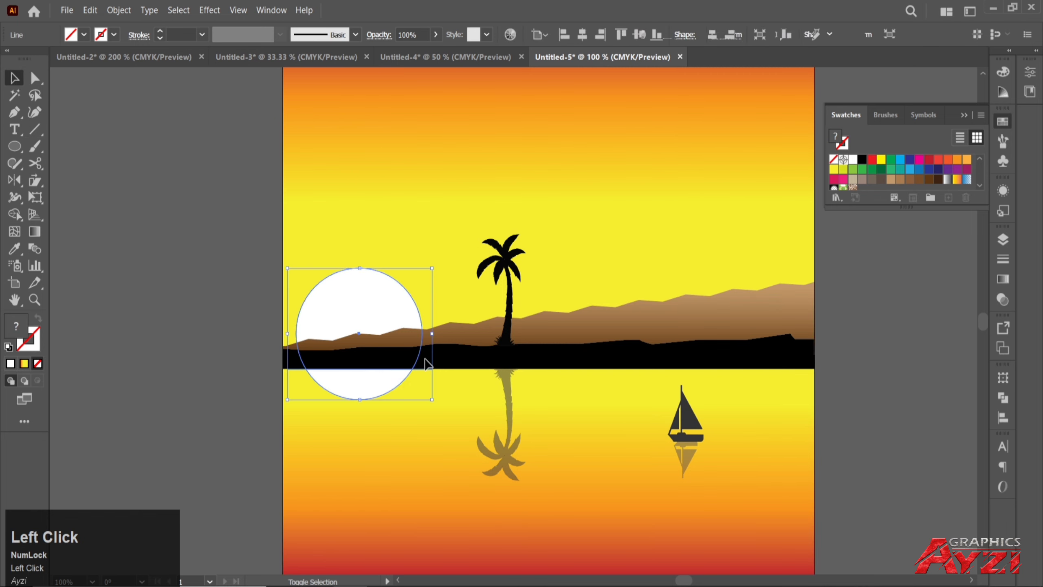
pyautogui.click(1003, 398)
pyautogui.click(846, 447)
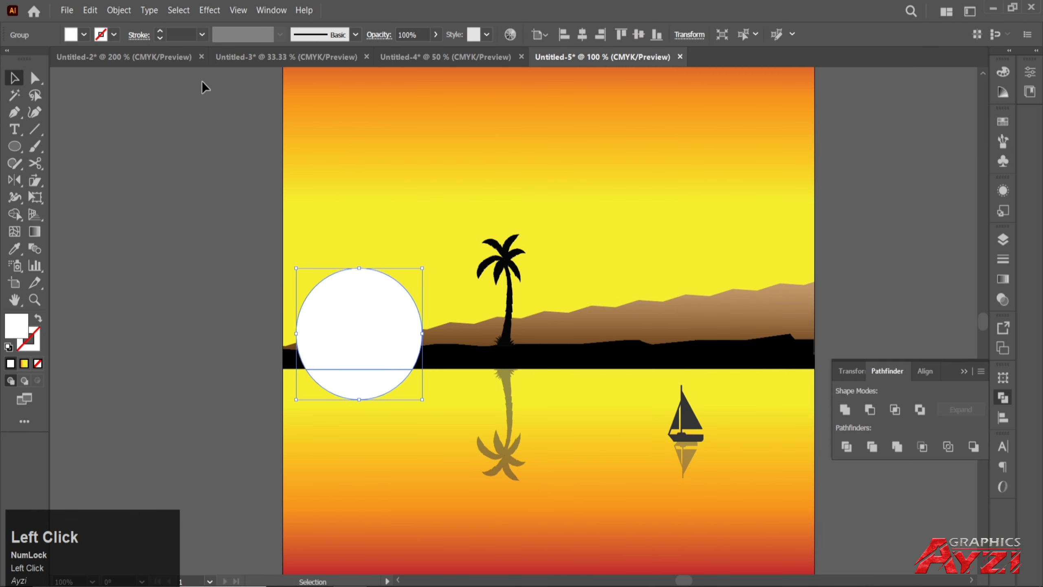
# Step: Ungroup the divided sun pieces
pyautogui.click(112, 16)
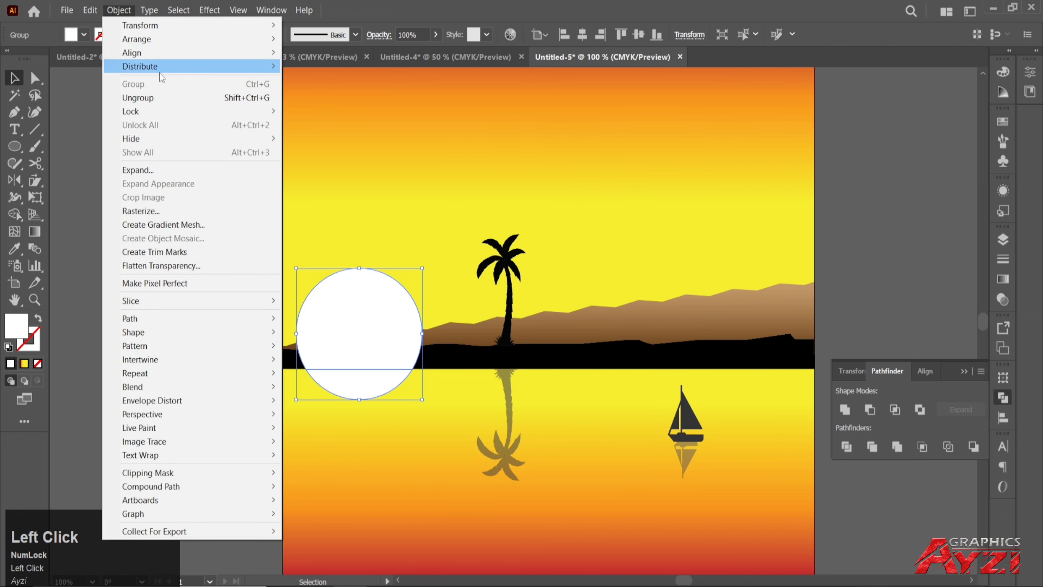
pyautogui.click(153, 96)
pyautogui.click(148, 176)
# Step: Arrange the upper sun piece behind the brown hill and the black land strip
pyautogui.click(378, 314)
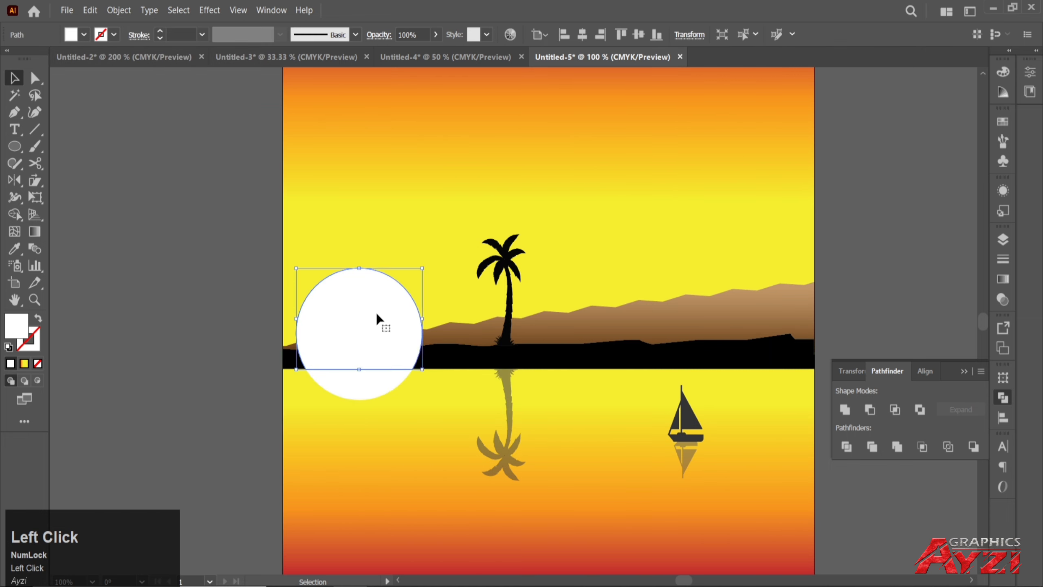
pyautogui.rightClick(377, 314)
pyautogui.moveTo(462, 514)
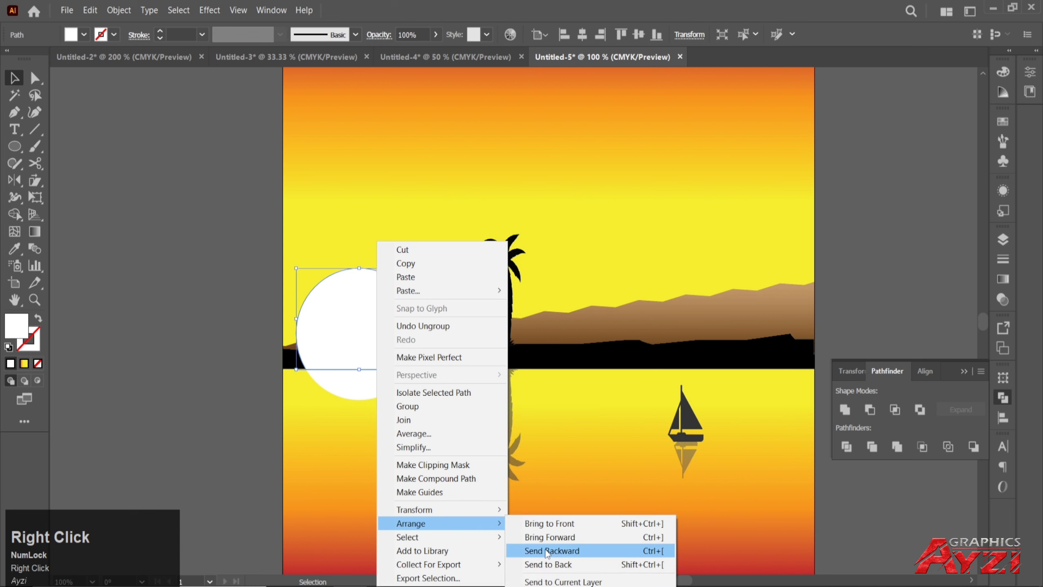
pyautogui.click(552, 550)
pyautogui.click(162, 305)
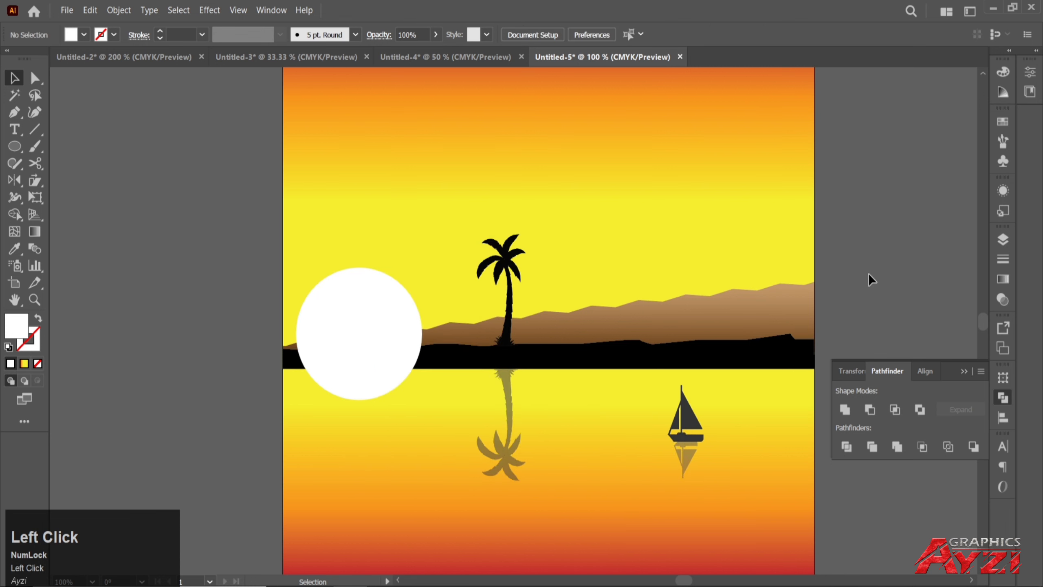
pyautogui.press('a')
pyautogui.moveTo(471, 480); pyautogui.dragTo(718, 232)
pyautogui.click(720, 242)
pyautogui.press('v')
# Step: Set the opacity of the lower sun piece in the water to 40%
pyautogui.click(395, 382)
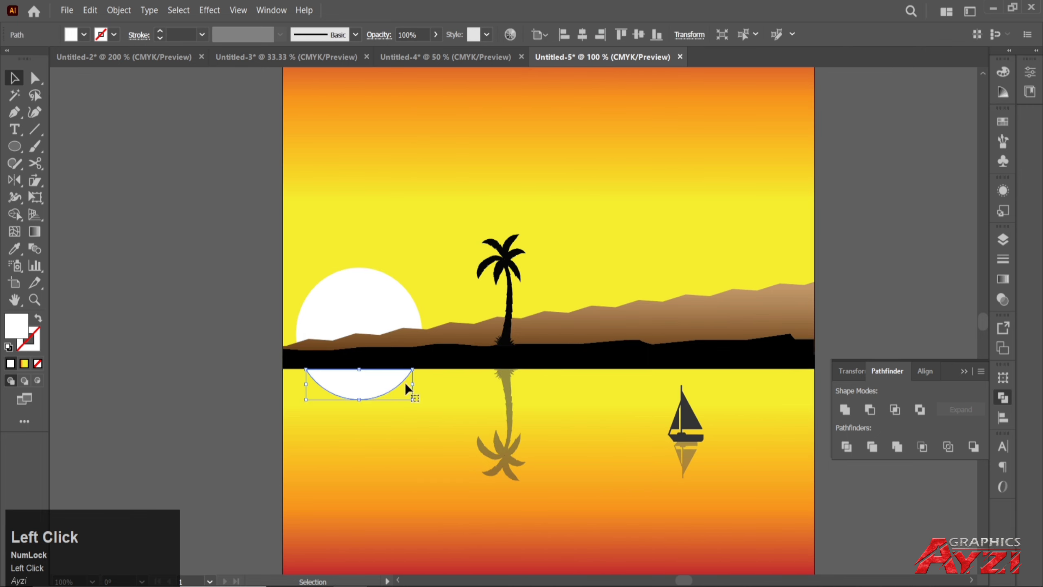
pyautogui.click(1002, 300)
pyautogui.moveTo(955, 250); pyautogui.dragTo(922, 258)
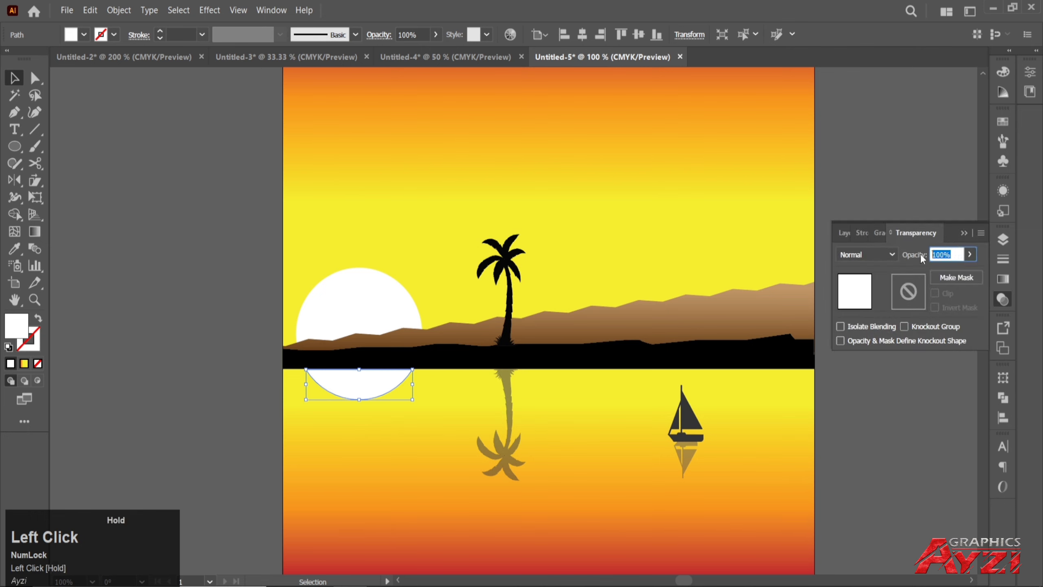
pyautogui.press('Return')
pyautogui.click(888, 177)
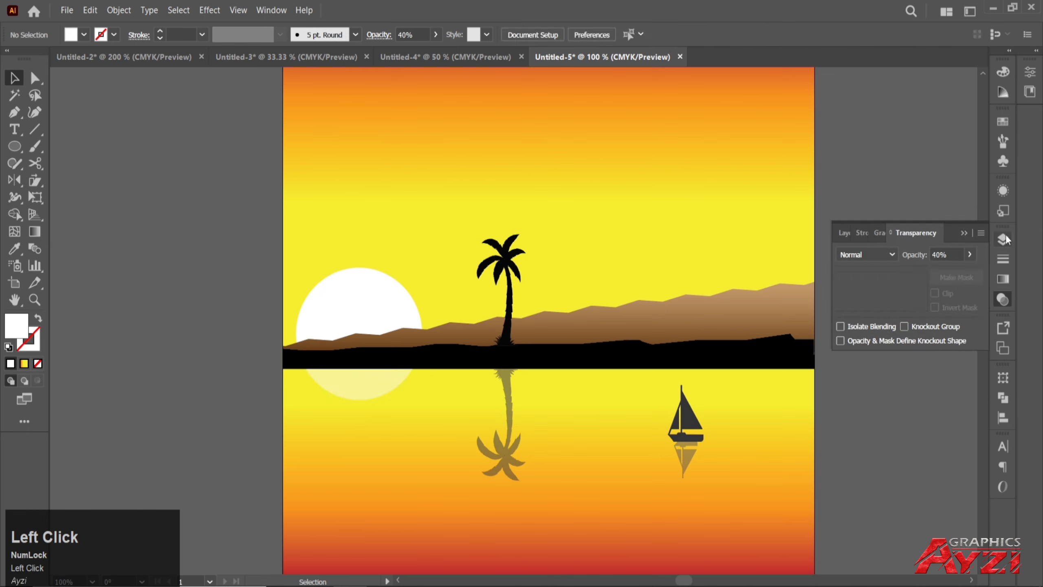
pyautogui.click(963, 233)
# Step: Set the sun reflection's opacity to 50%
pyautogui.scroll(-1, 849, 247)
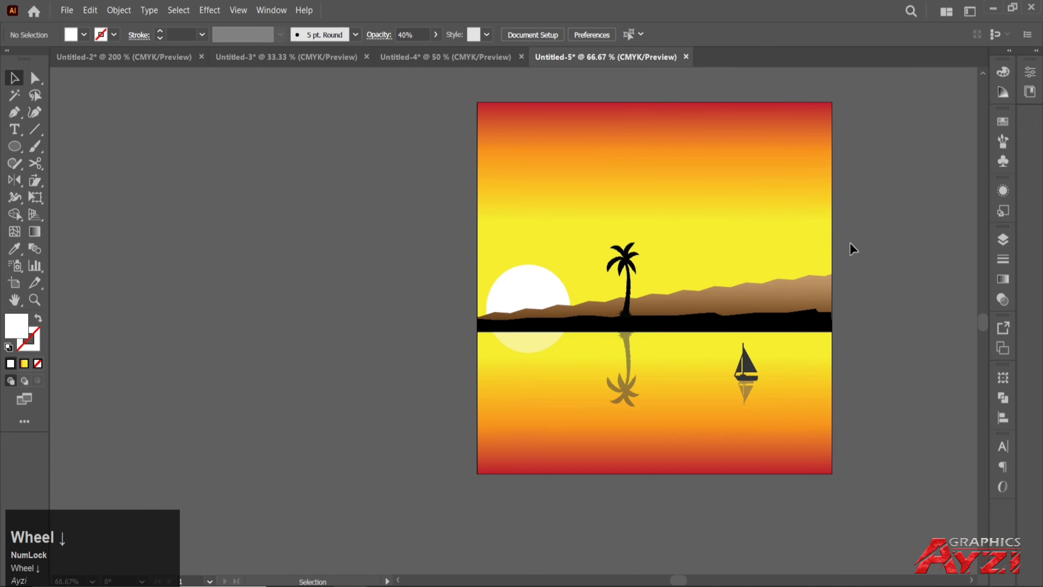
pyautogui.scroll(1, 512, 345)
pyautogui.click(403, 375)
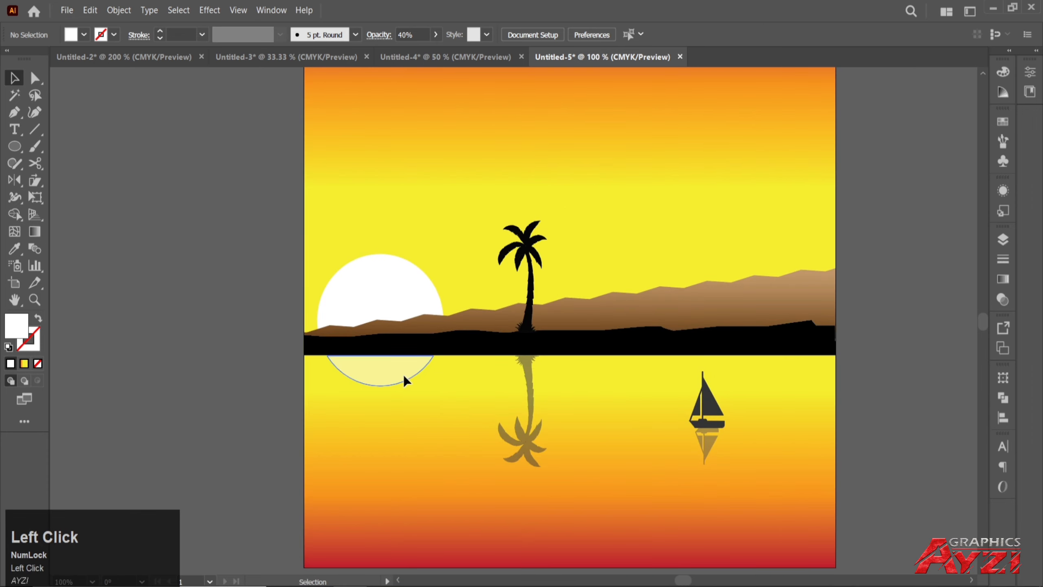
pyautogui.click(1001, 300)
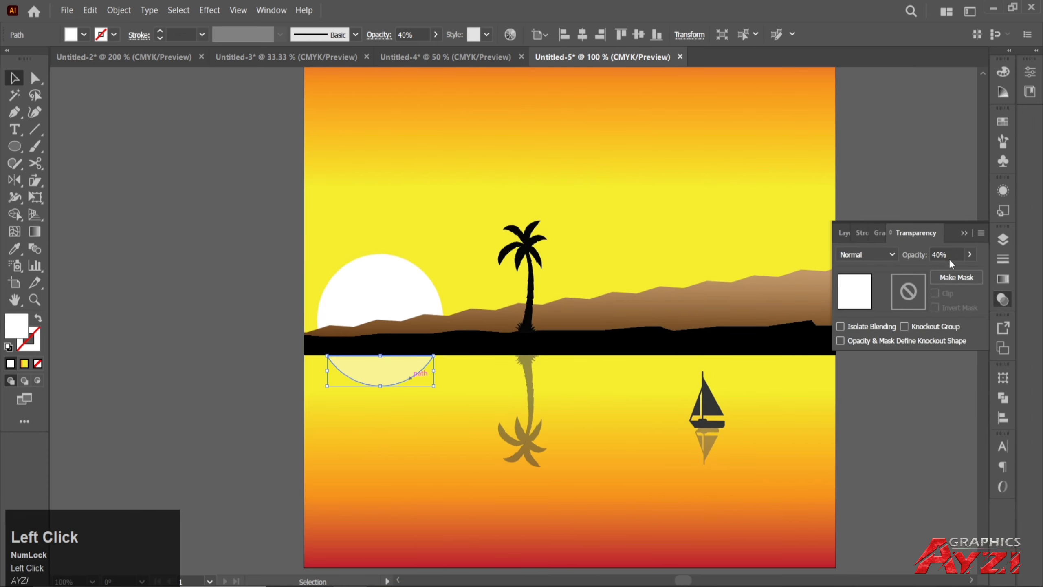
pyautogui.click(921, 256)
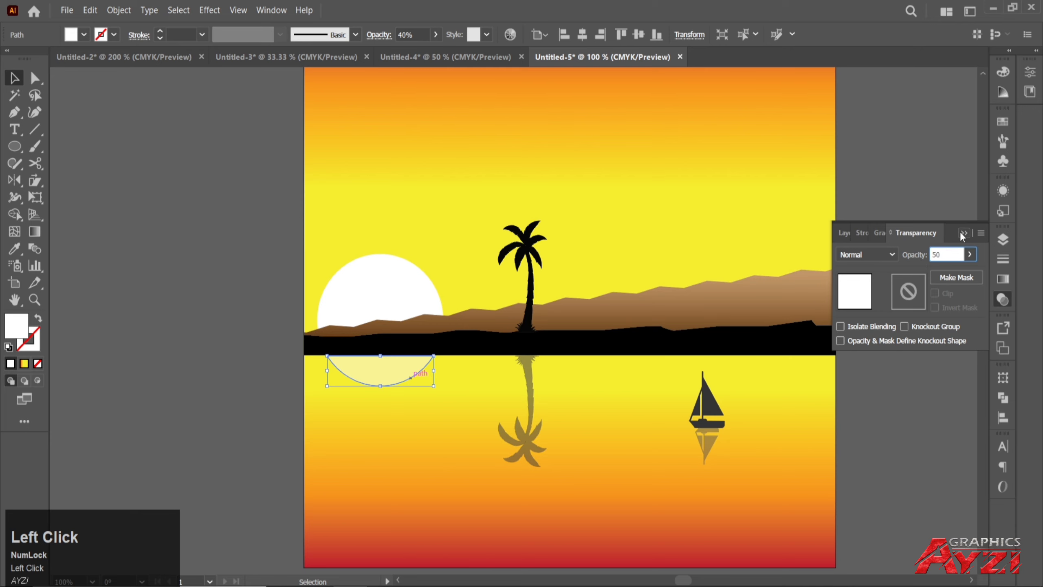
pyautogui.click(963, 233)
pyautogui.click(891, 195)
# Step: Set the sun reflection's opacity back to 40%
pyautogui.scroll(-1, 882, 199)
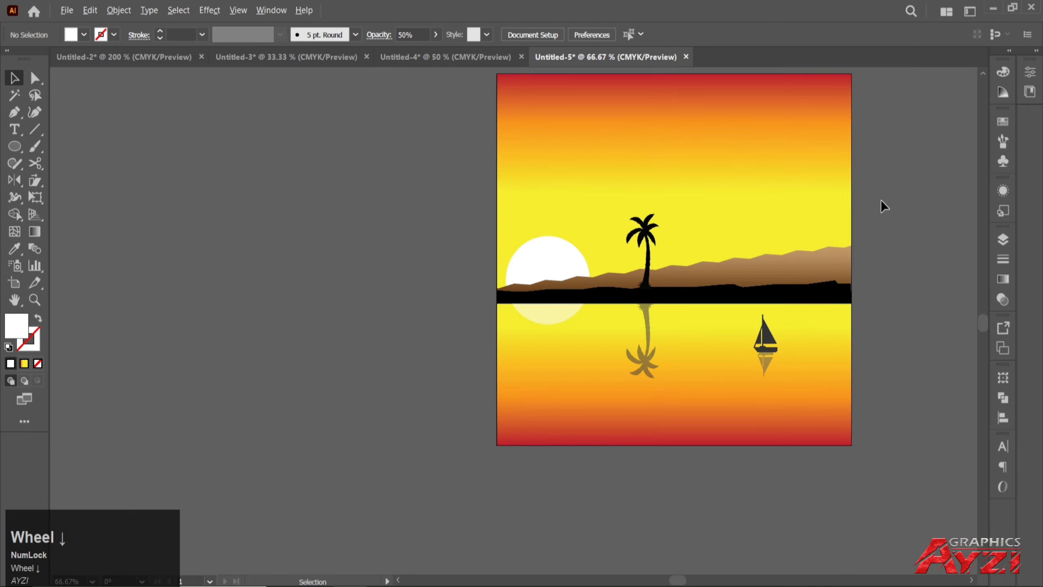
pyautogui.moveTo(779, 218); pyautogui.dragTo(779, 219)
pyautogui.moveTo(824, 181); pyautogui.dragTo(691, 222)
pyautogui.click(853, 252)
pyautogui.scroll(1, 567, 319)
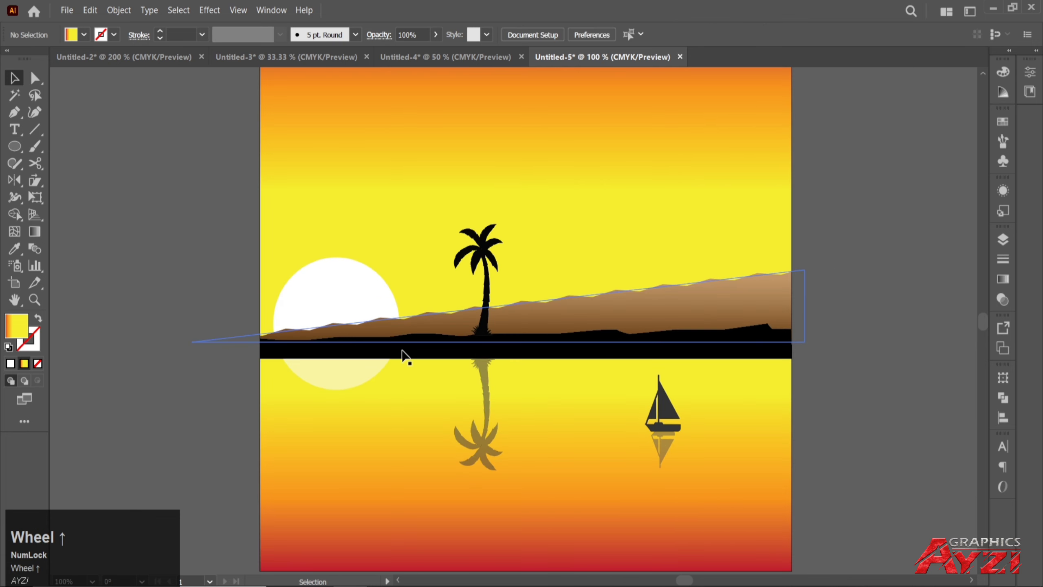
pyautogui.click(372, 373)
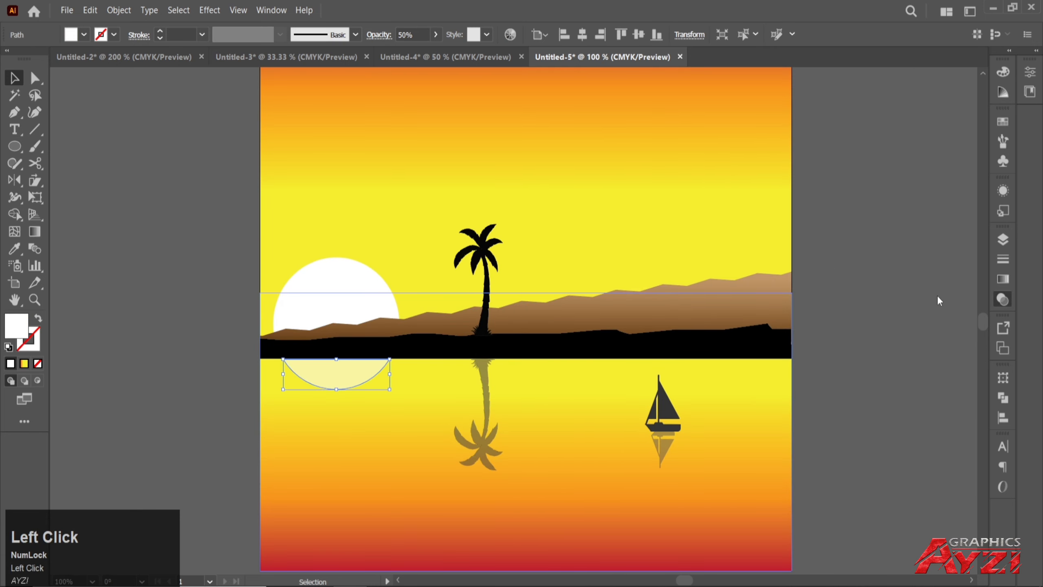
pyautogui.moveTo(953, 254); pyautogui.dragTo(920, 261)
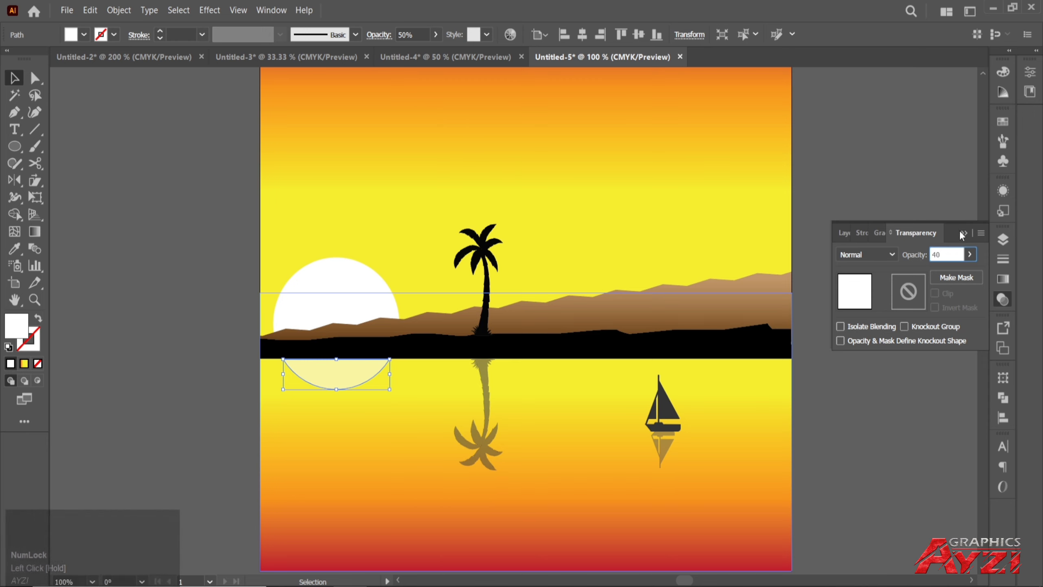
pyautogui.click(929, 222)
pyautogui.click(882, 214)
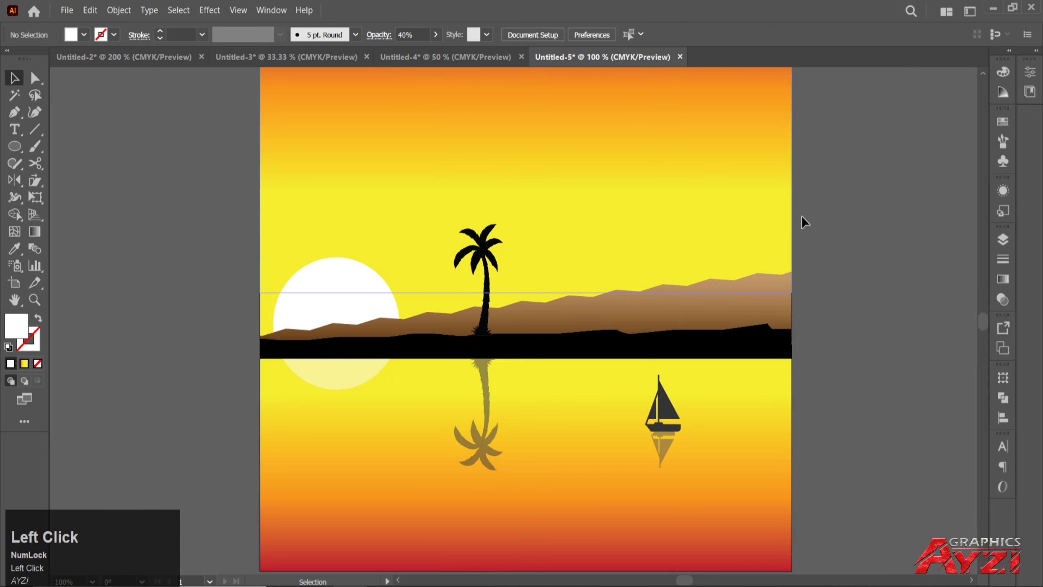
# Step: Draw a short vertical line with the Pen tool on the empty canvas to the right of the artboard's sky
pyautogui.scroll(-1, 802, 212)
pyautogui.moveTo(763, 200); pyautogui.dragTo(644, 236)
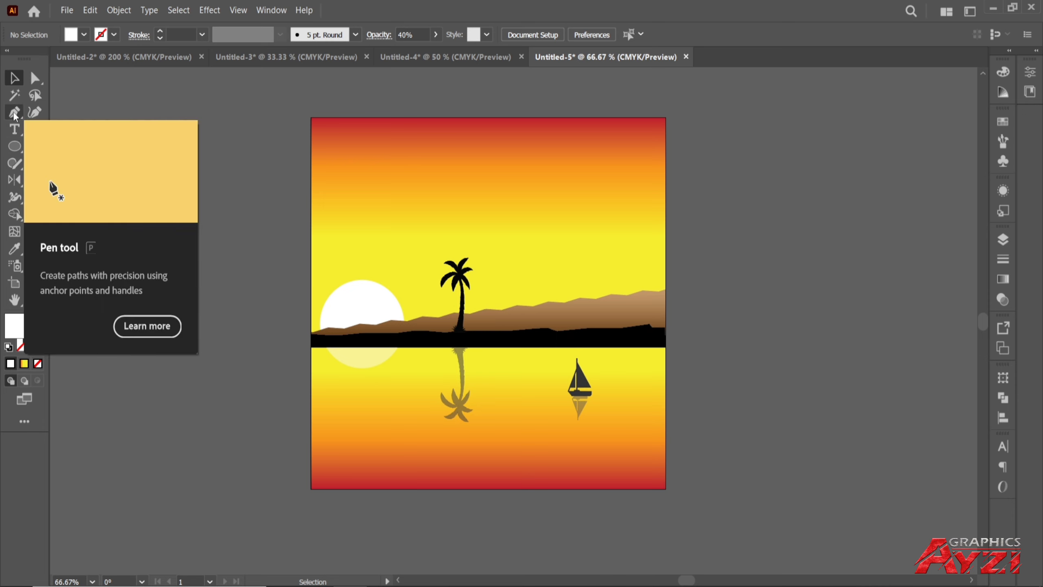
pyautogui.click(15, 117)
pyautogui.scroll(1, 698, 160)
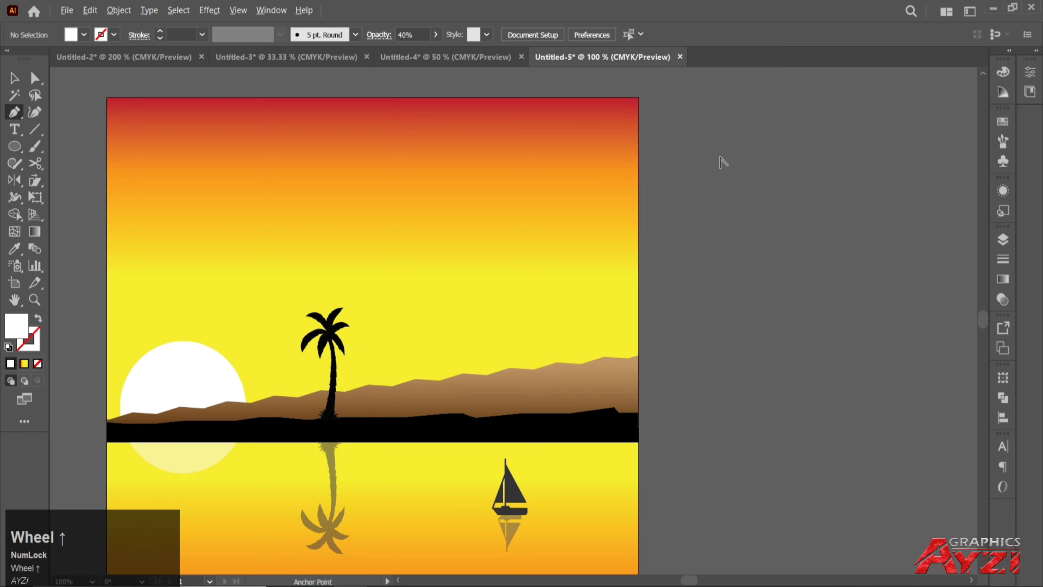
pyautogui.click(693, 160)
pyautogui.click(693, 187)
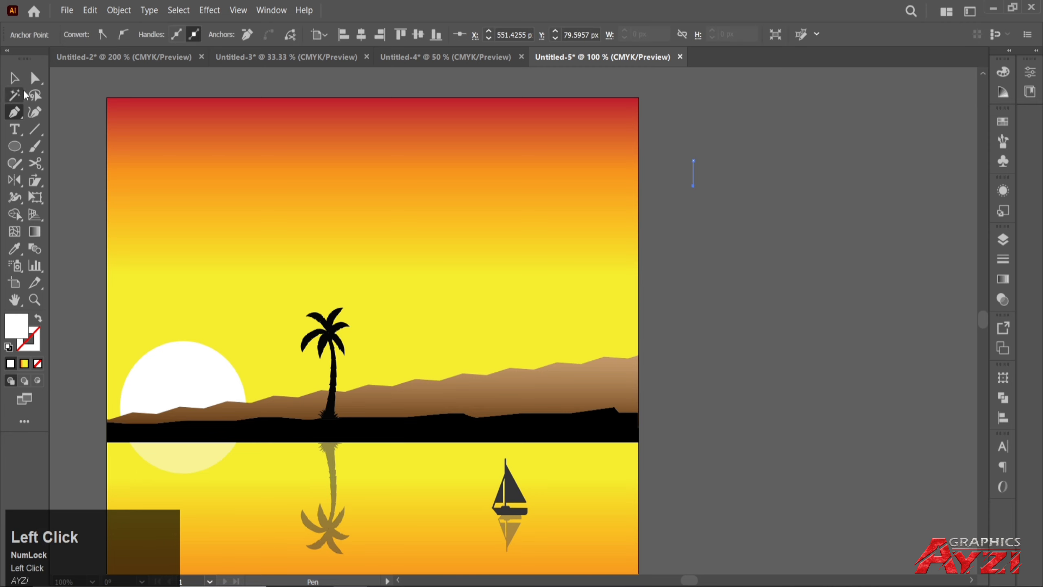
pyautogui.press('v')
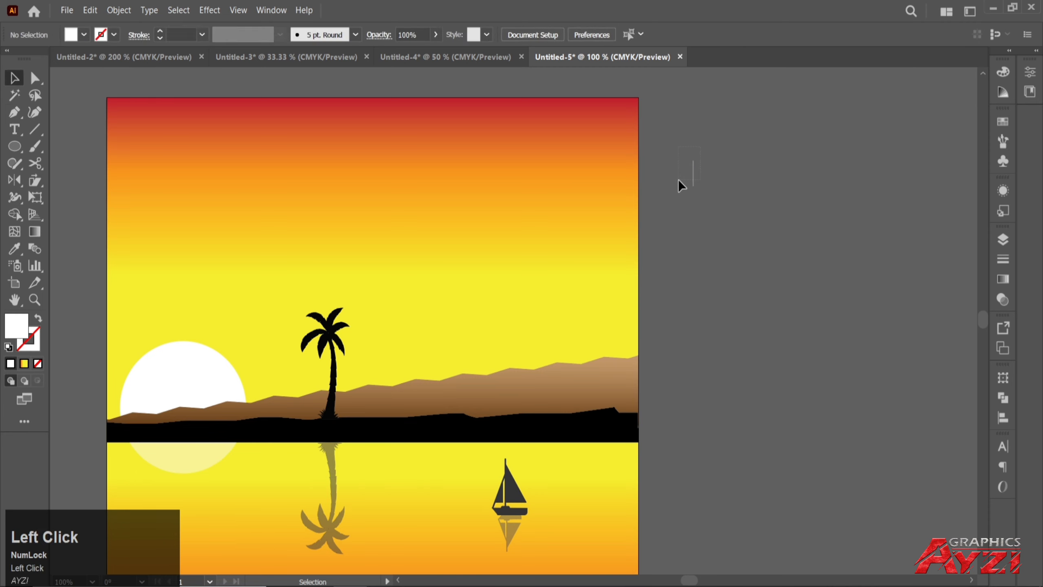
# Step: Give the short vertical line a white 3 pt stroke and no fill
pyautogui.scroll(1, 179, 34)
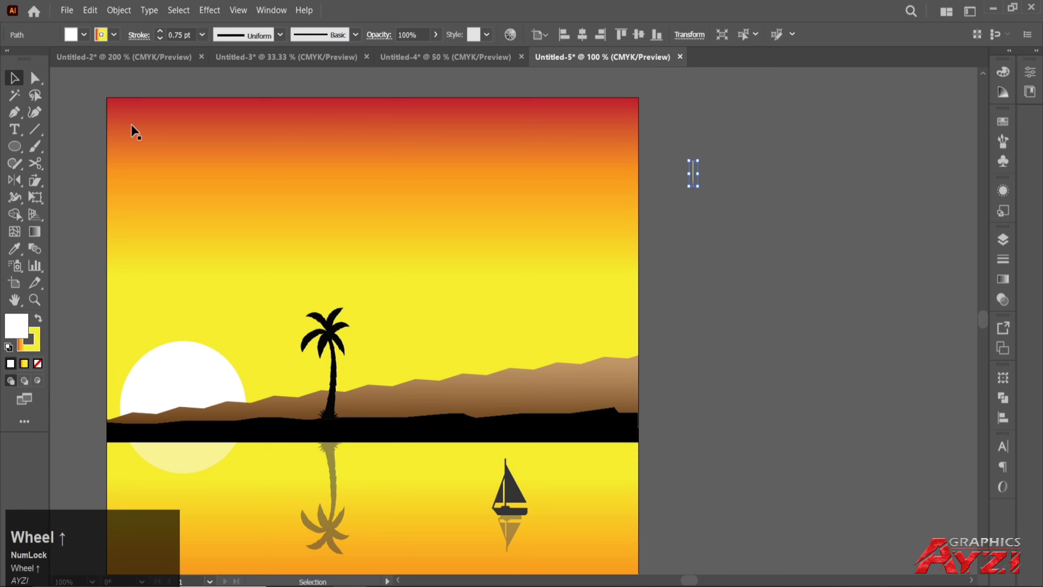
pyautogui.click(39, 319)
pyautogui.click(38, 363)
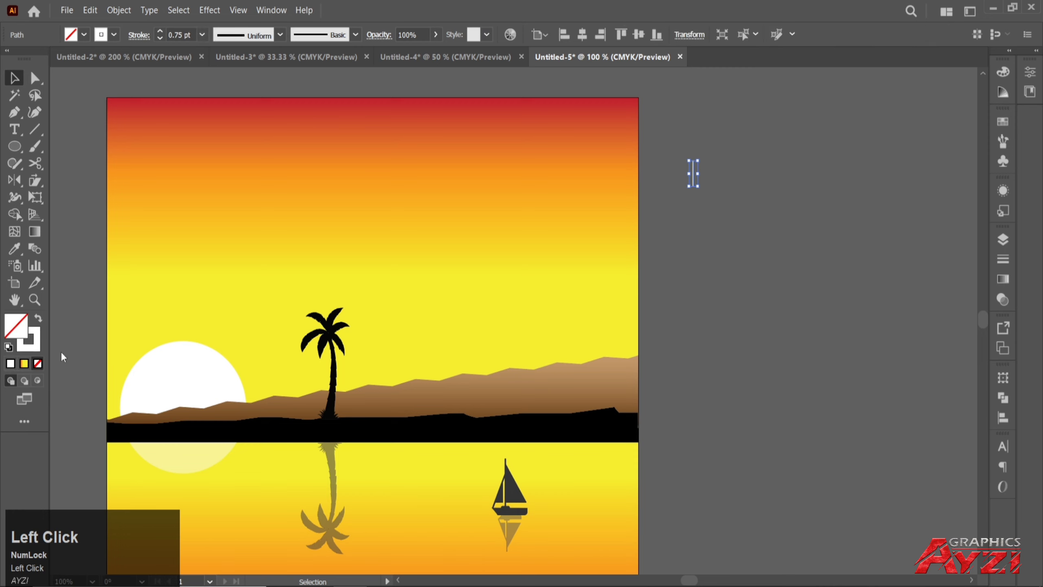
pyautogui.scroll(2, 180, 35)
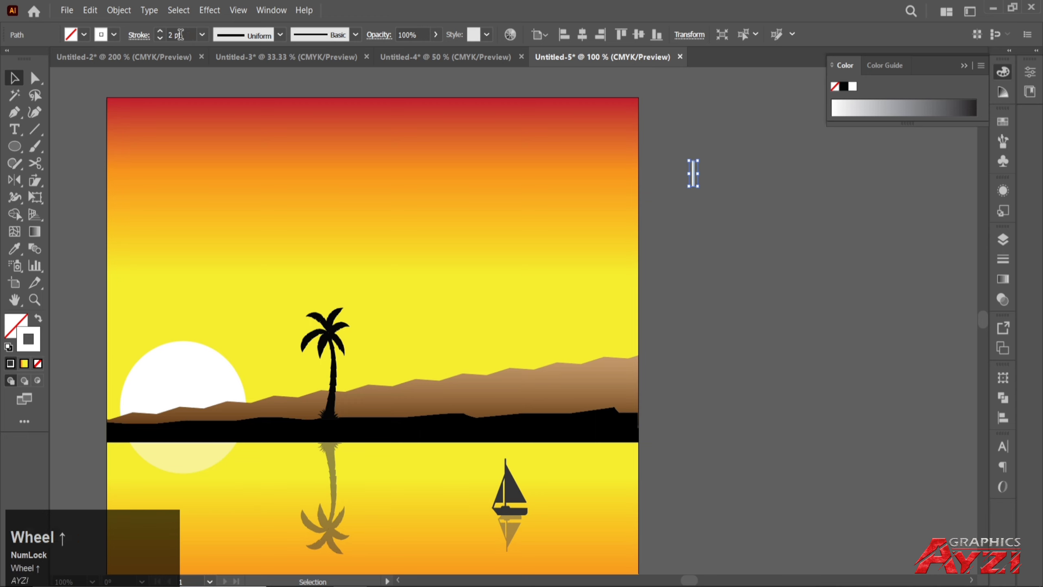
pyautogui.scroll(1, 180, 35)
# Step: Add a copy of the white line rotated 90° about its centre to form a cross, and select both lines
pyautogui.press('a')
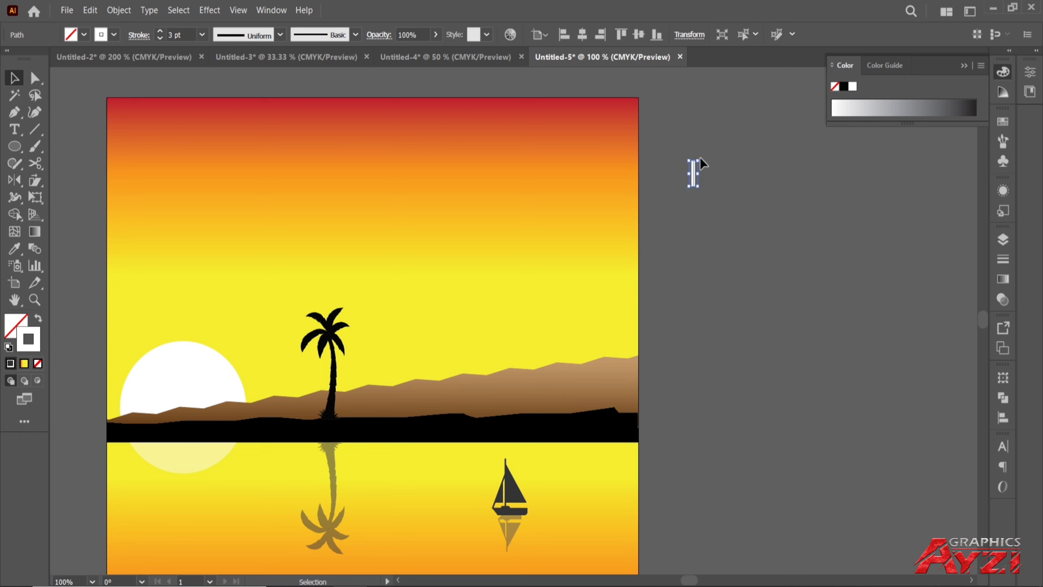
pyautogui.moveTo(702, 157); pyautogui.dragTo(682, 150)
pyautogui.click(715, 188)
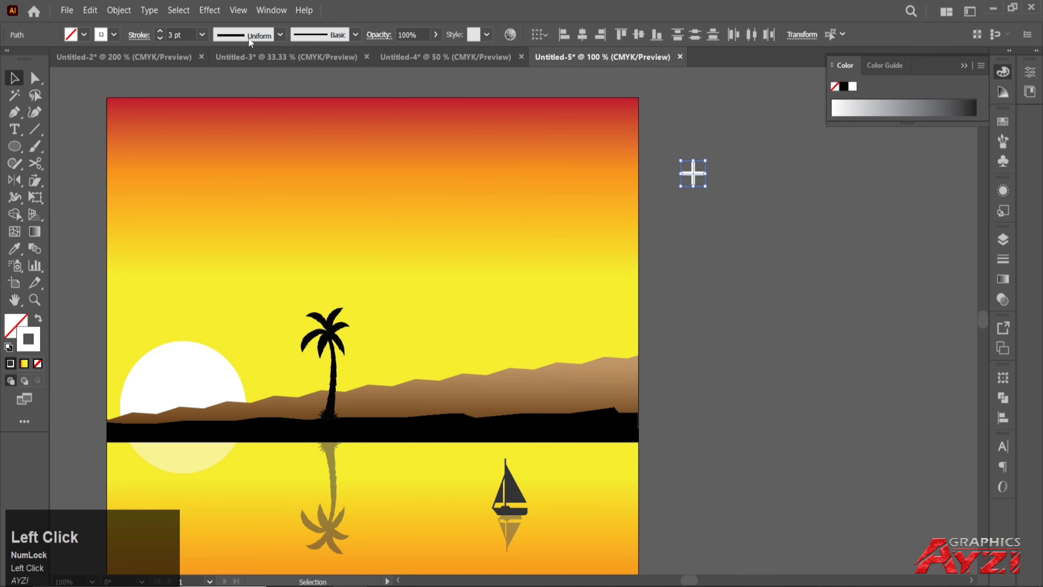
# Step: Apply the width profile tapered at both ends to the crossed lines and group them as a four-pointed star
pyautogui.click(279, 36)
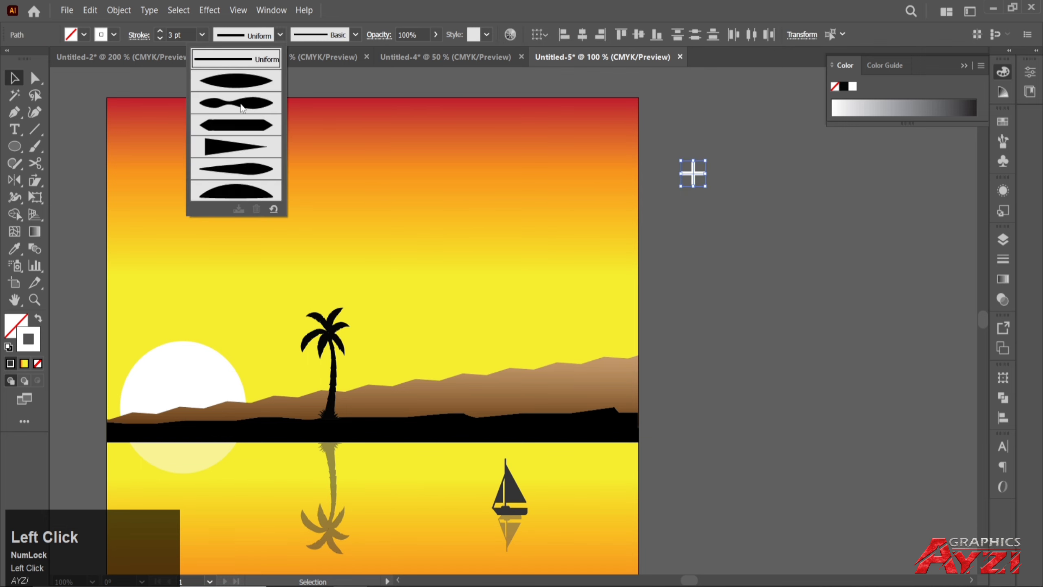
pyautogui.click(247, 81)
pyautogui.press('a')
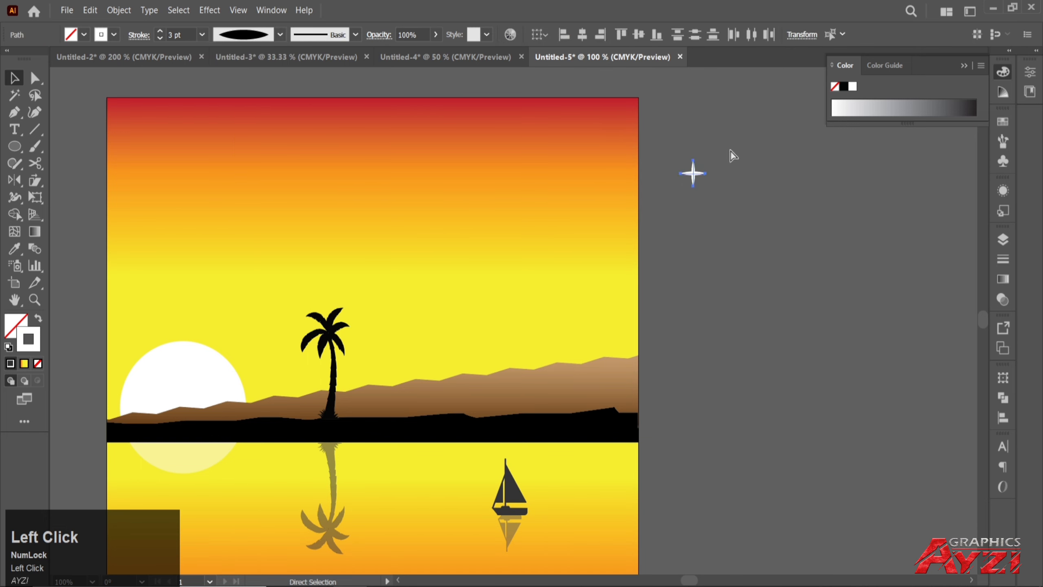
pyautogui.press('v')
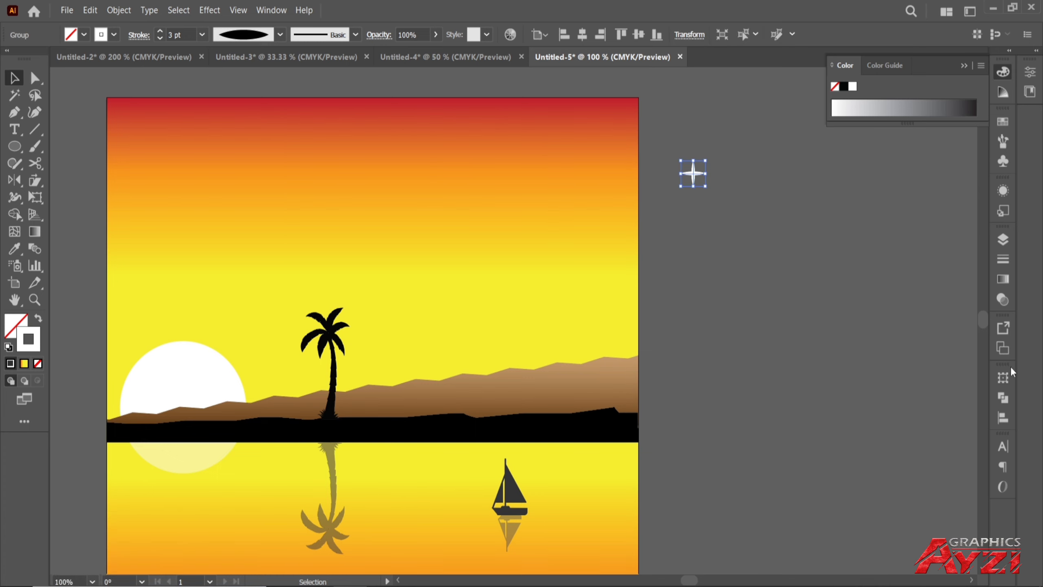
# Step: Expand the appearance of the four-pointed star and unite its crossed shapes into a single path
pyautogui.click(118, 9)
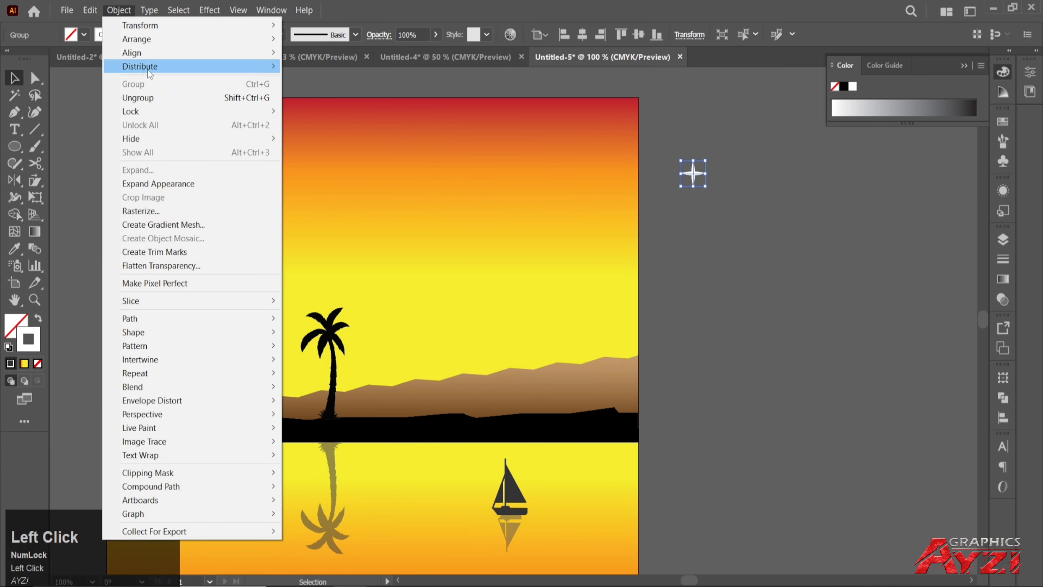
pyautogui.click(188, 184)
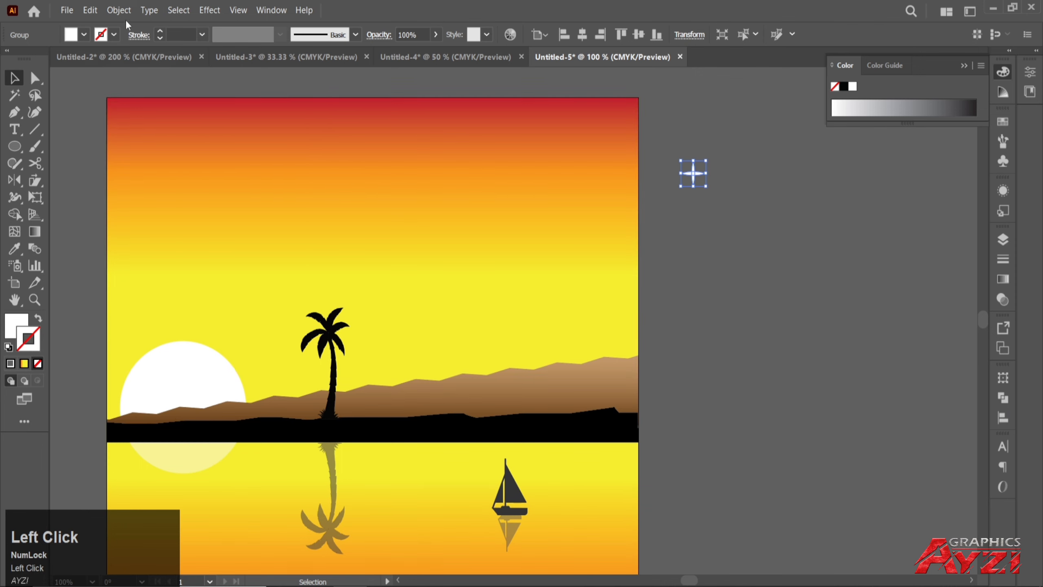
pyautogui.click(119, 10)
pyautogui.click(140, 169)
pyautogui.click(1001, 401)
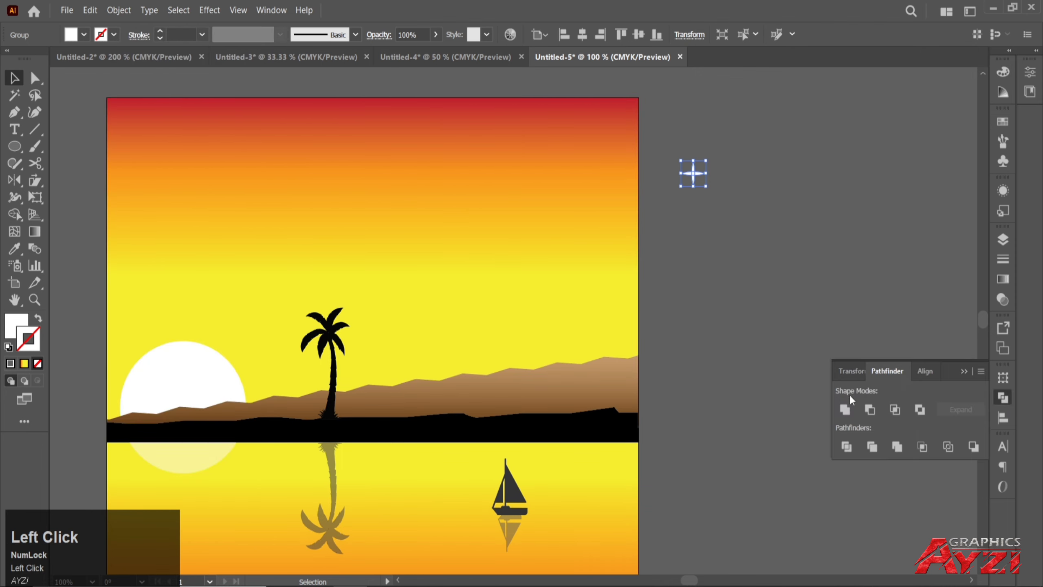
pyautogui.click(810, 282)
# Step: Move the white star from the empty canvas into the upper part of the sky
pyautogui.moveTo(693, 174); pyautogui.dragTo(336, 131)
pyautogui.scroll(2, 317, 138)
pyautogui.click(806, 162)
pyautogui.scroll(-2, 805, 161)
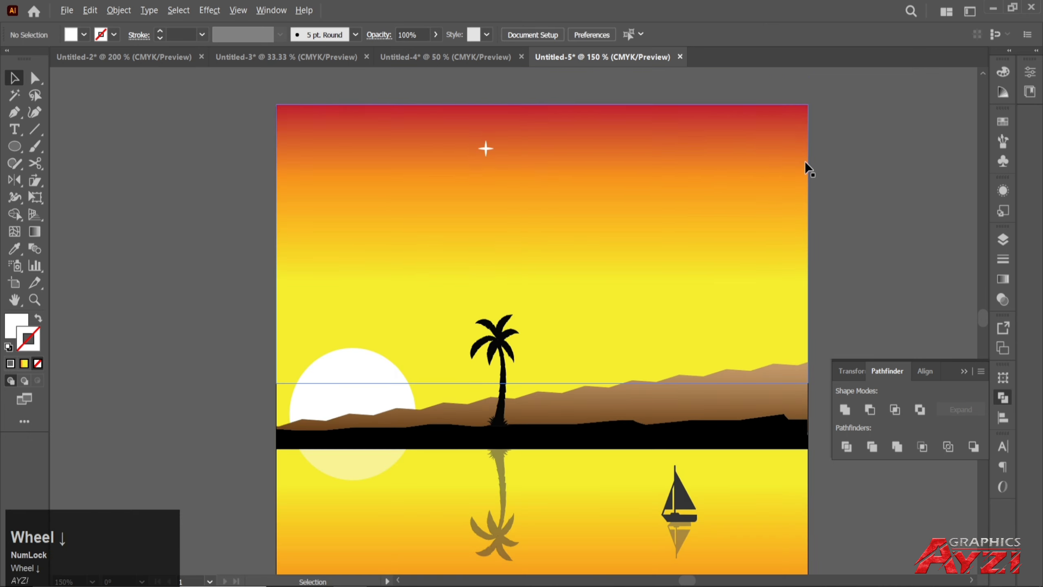
pyautogui.moveTo(849, 141); pyautogui.dragTo(772, 170)
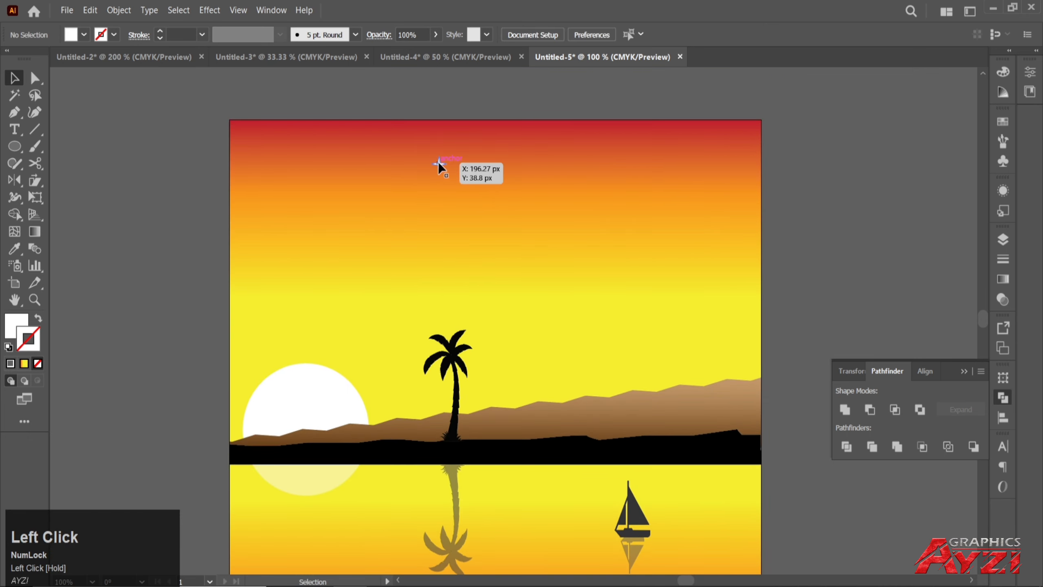
# Step: Scatter copies of the white star across the middle and right part of the upper sky
pyautogui.moveTo(439, 162); pyautogui.dragTo(651, 163)
pyautogui.moveTo(582, 181); pyautogui.dragTo(551, 186)
pyautogui.moveTo(476, 194); pyautogui.dragTo(489, 242)
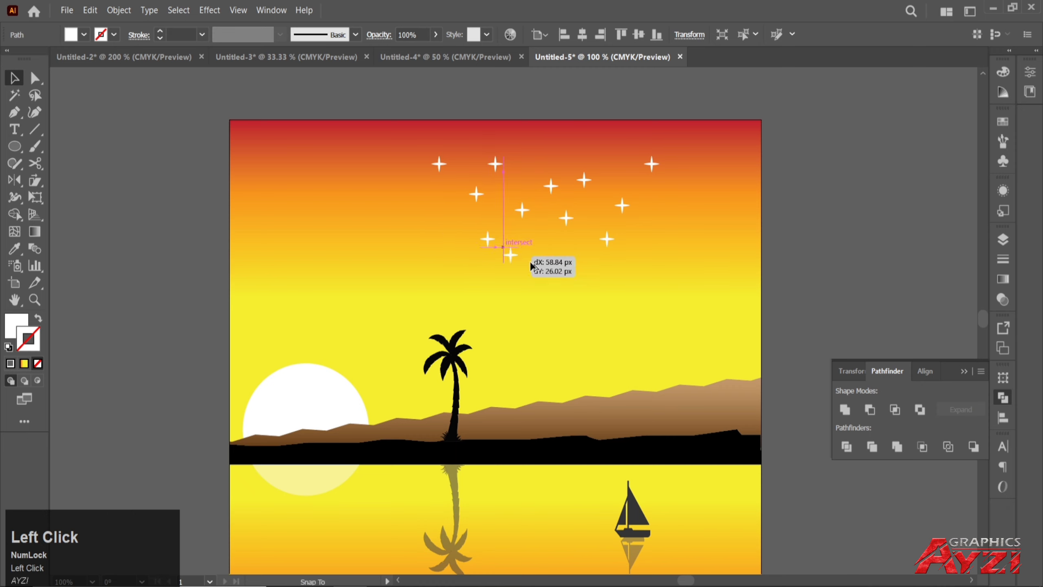
pyautogui.moveTo(558, 260); pyautogui.dragTo(457, 226)
pyautogui.moveTo(554, 259); pyautogui.dragTo(648, 264)
pyautogui.moveTo(649, 264); pyautogui.dragTo(717, 238)
pyautogui.click(831, 180)
# Step: Enlarge the star near the sky's upper right corner proportionally from its centre to about 20 px
pyautogui.scroll(-2, 831, 180)
pyautogui.click(820, 137)
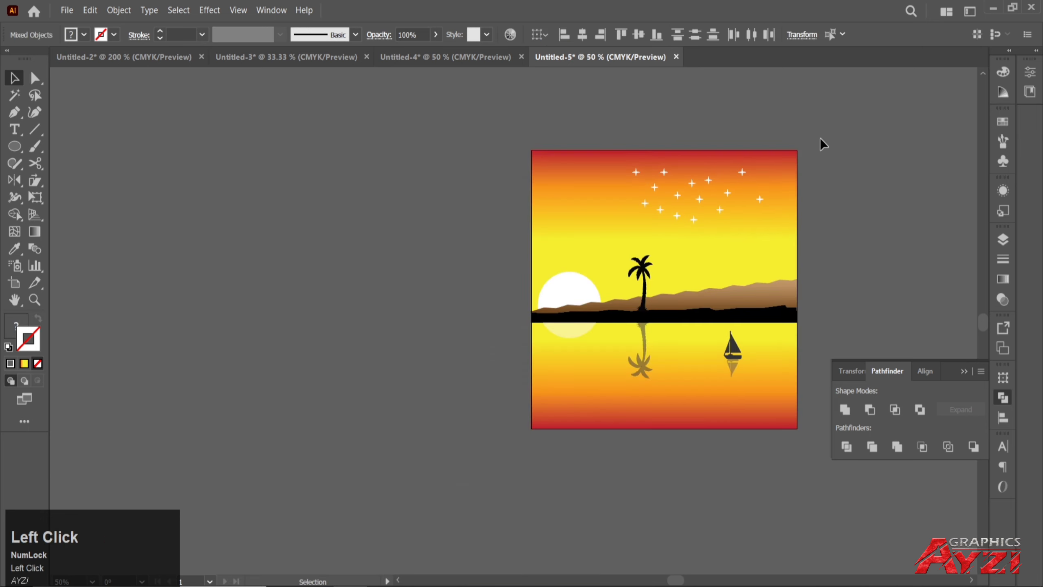
pyautogui.scroll(2, 833, 150)
pyautogui.moveTo(774, 175); pyautogui.dragTo(724, 204)
pyautogui.click(598, 226)
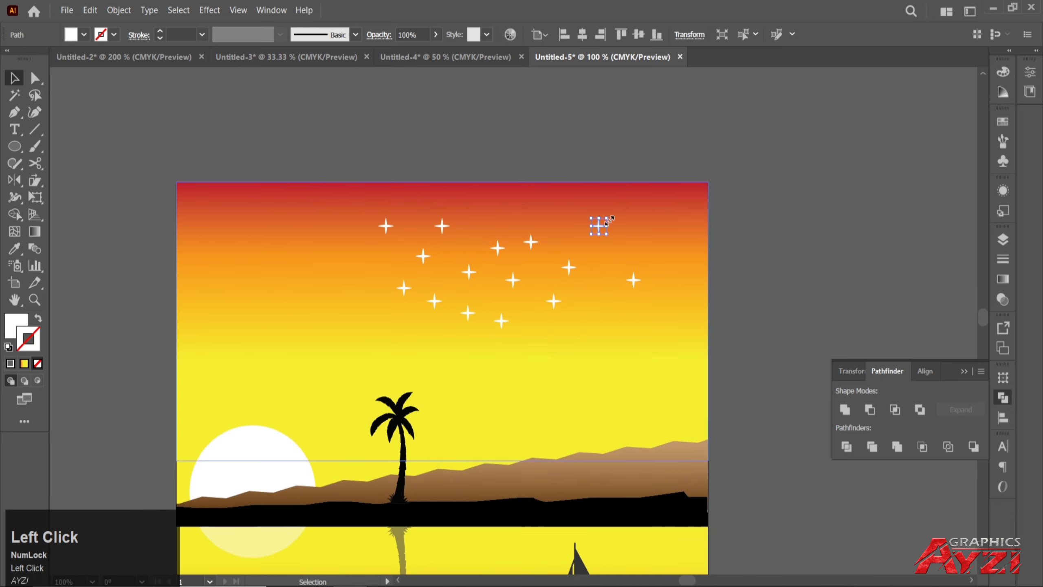
pyautogui.moveTo(606, 220); pyautogui.dragTo(608, 216)
pyautogui.moveTo(610, 215); pyautogui.dragTo(608, 212)
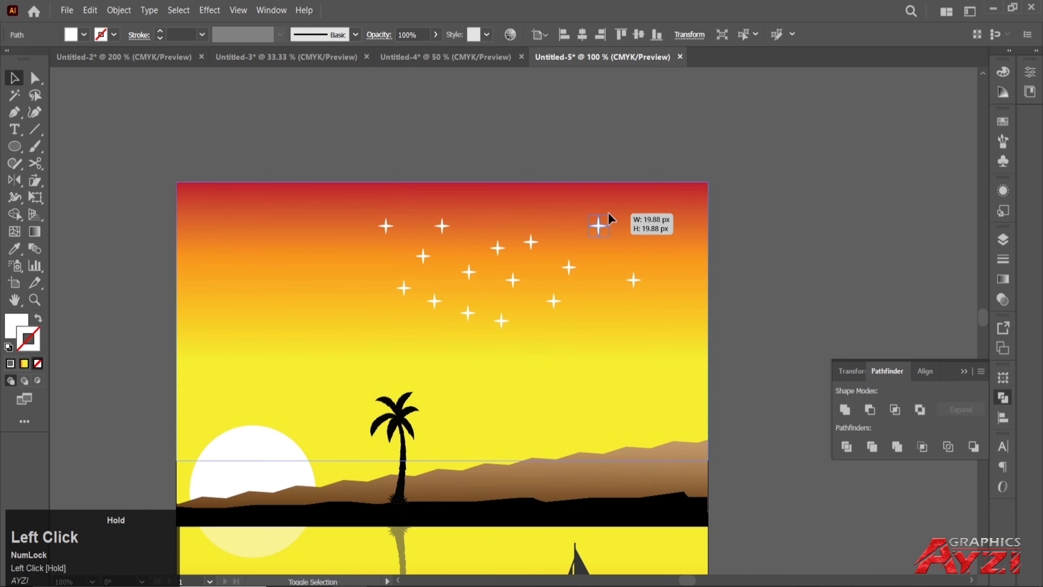
# Step: Shrink the rightmost star and the small star in the middle of the cluster, keeping their proportions
pyautogui.click(634, 278)
pyautogui.moveTo(643, 273); pyautogui.dragTo(659, 275)
pyautogui.click(654, 267)
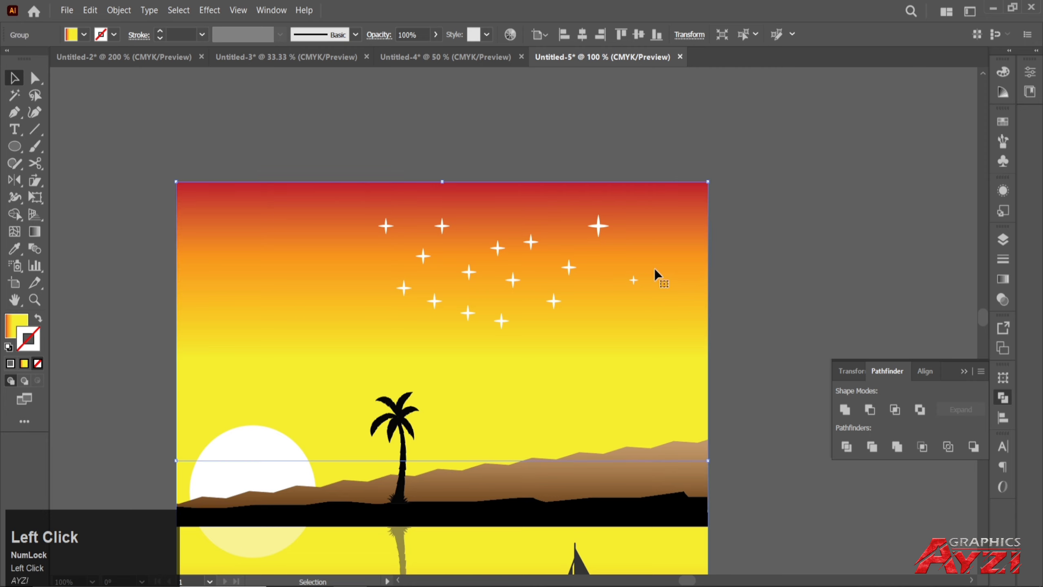
pyautogui.click(569, 267)
pyautogui.moveTo(572, 264); pyautogui.dragTo(518, 276)
pyautogui.click(724, 261)
pyautogui.click(516, 280)
pyautogui.click(725, 258)
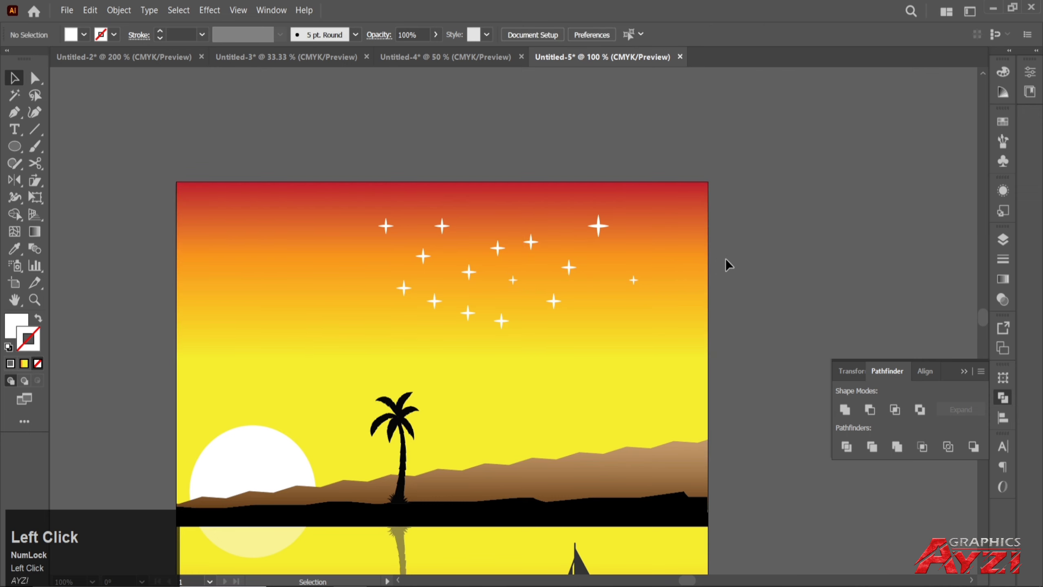
# Step: Shrink the lowest star, the two stars on either side of it and the centre-left star of the cluster
pyautogui.click(498, 321)
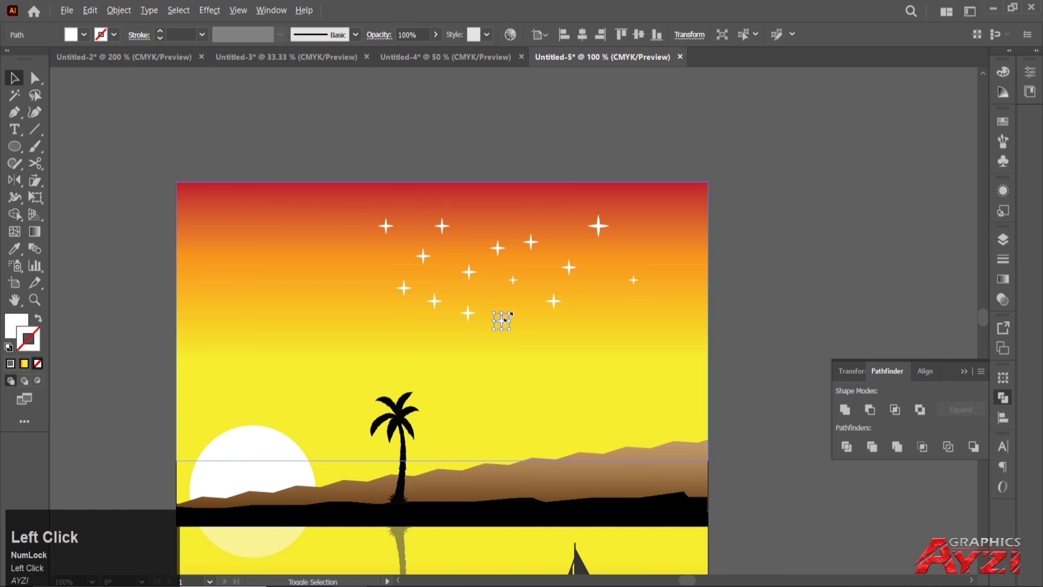
pyautogui.moveTo(511, 313)
pyautogui.mouseDown()
pyautogui.moveTo(499, 317)
pyautogui.moveTo(508, 315)
pyautogui.mouseUp()
pyautogui.click(553, 302)
pyautogui.moveTo(562, 294); pyautogui.dragTo(565, 293)
pyautogui.click(701, 283)
pyautogui.moveTo(468, 307); pyautogui.dragTo(488, 300)
pyautogui.click(468, 271)
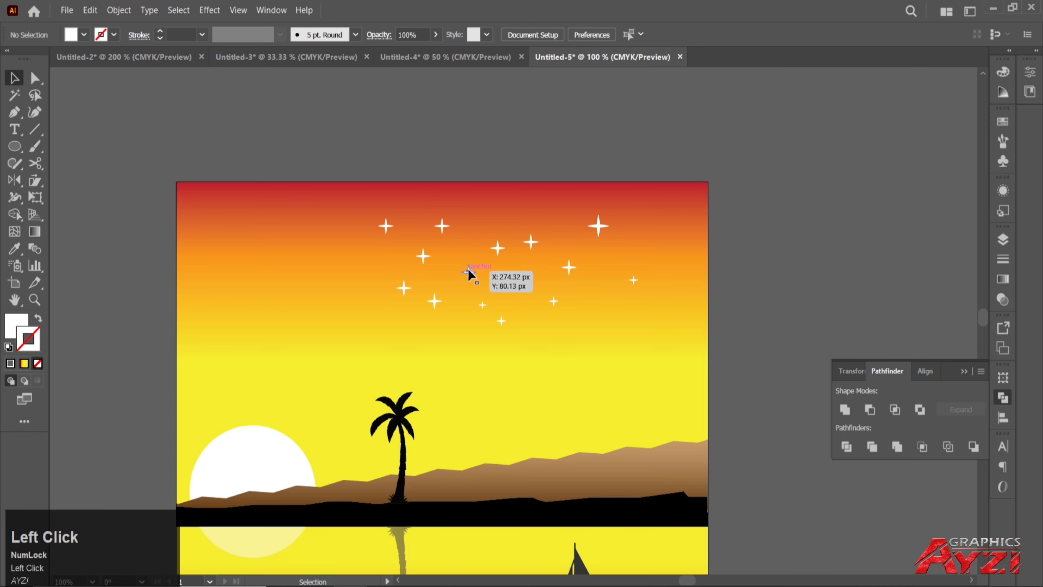
pyautogui.click(489, 266)
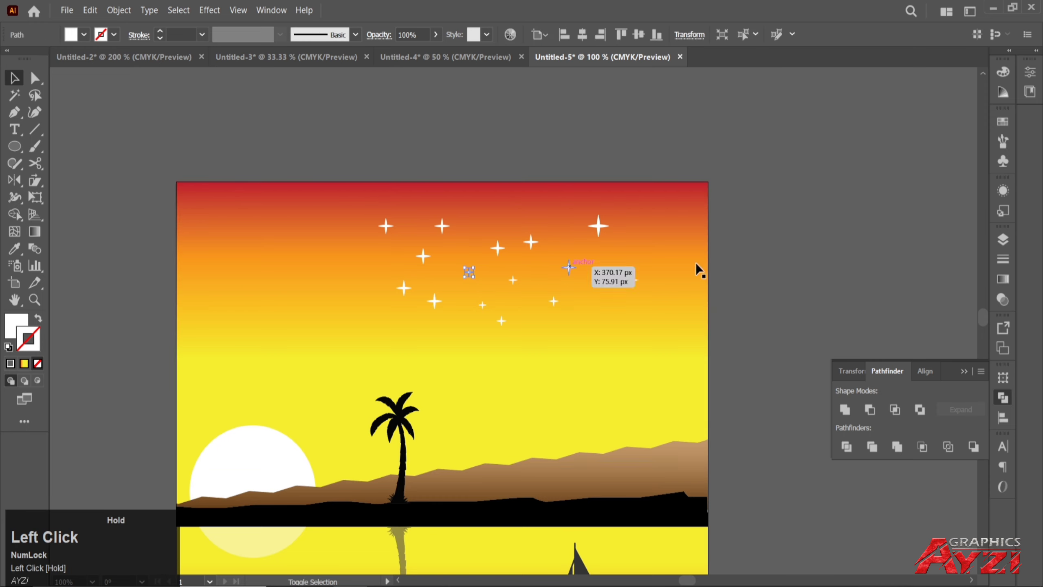
# Step: Shrink the upper middle star and the two full-size stars between it and the large star's lower side
pyautogui.moveTo(497, 248); pyautogui.dragTo(492, 239)
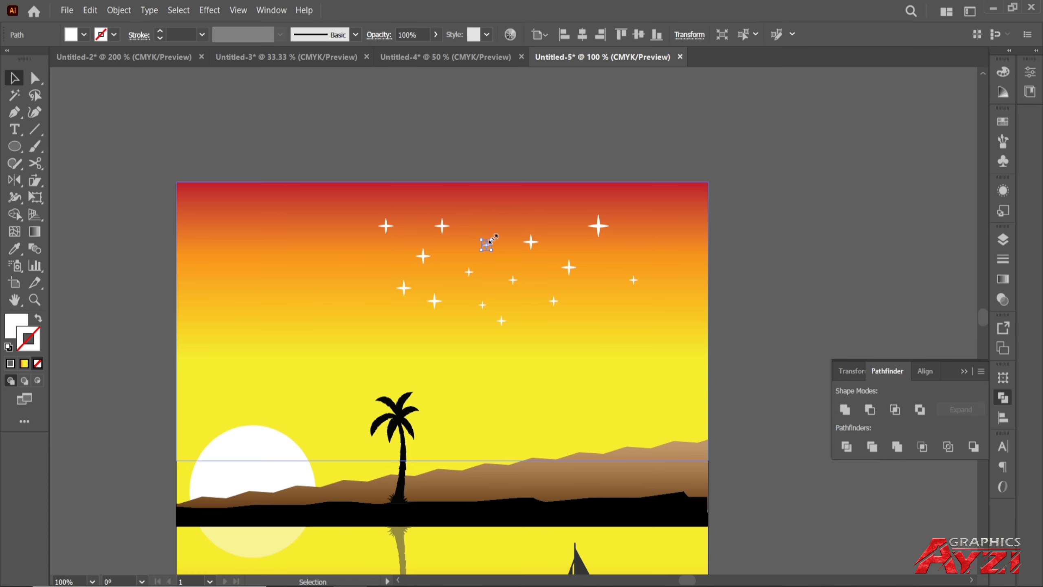
pyautogui.scroll(2, 491, 234)
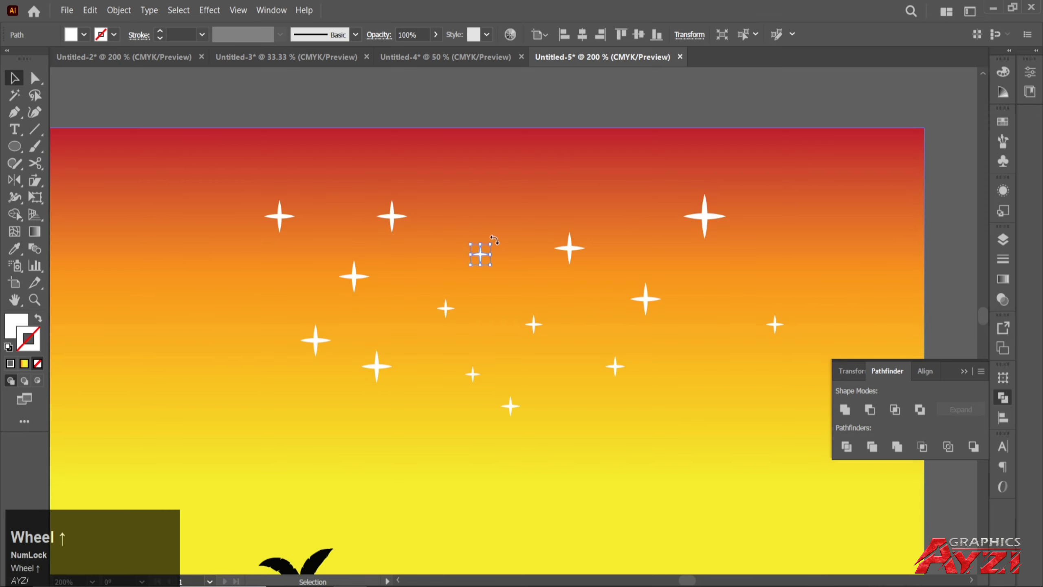
pyautogui.moveTo(494, 241); pyautogui.dragTo(496, 247)
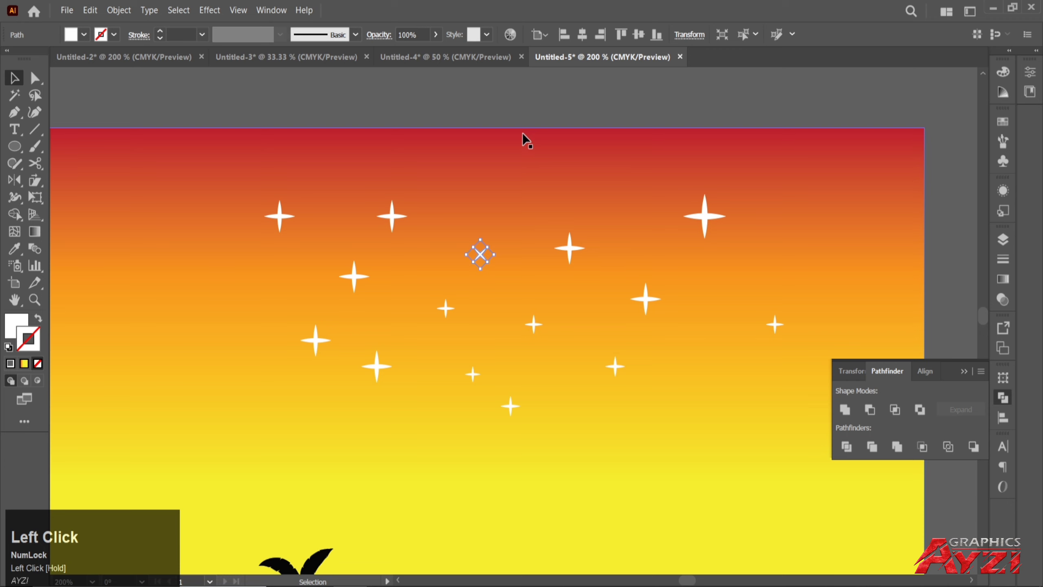
pyautogui.click(575, 250)
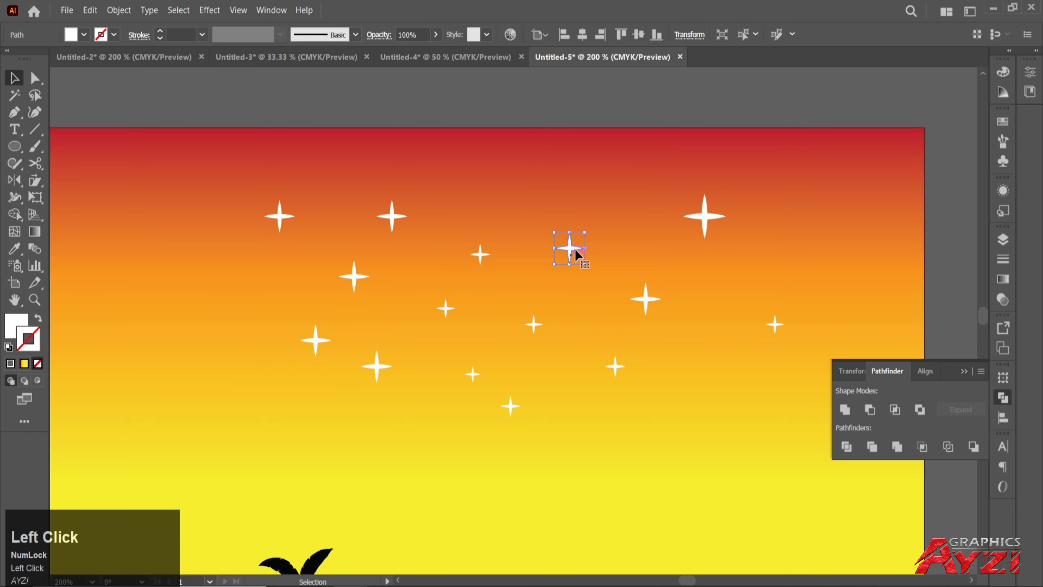
pyautogui.moveTo(576, 248); pyautogui.dragTo(648, 296)
# Step: Shrink the two stars in the top row on the left side of the cluster
pyautogui.click(392, 216)
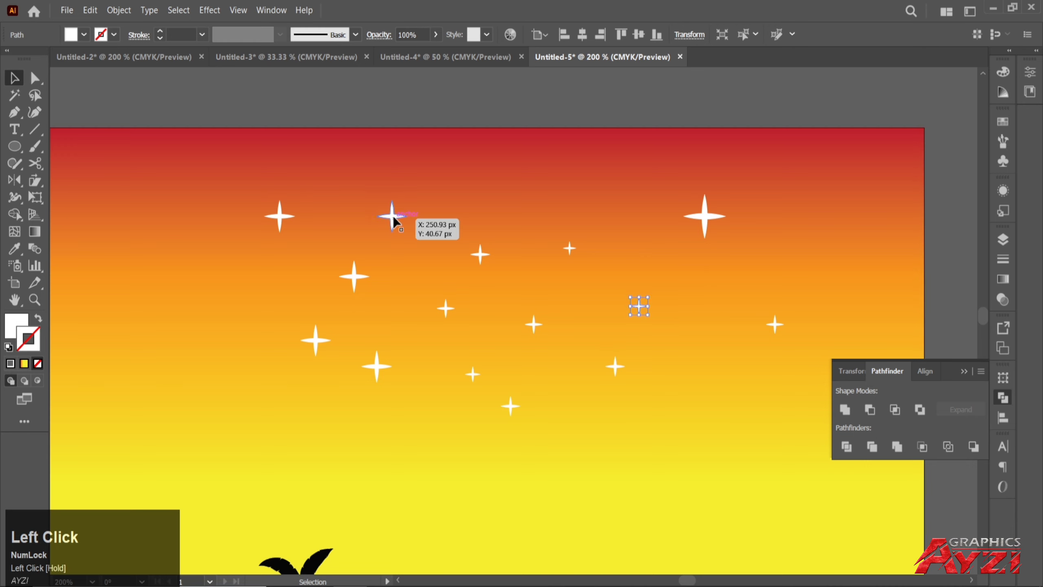
pyautogui.moveTo(408, 202); pyautogui.dragTo(393, 215)
pyautogui.click(280, 216)
pyautogui.moveTo(294, 204); pyautogui.dragTo(281, 214)
# Step: Shrink the two full-size stars at the lower left of the cluster
pyautogui.click(325, 342)
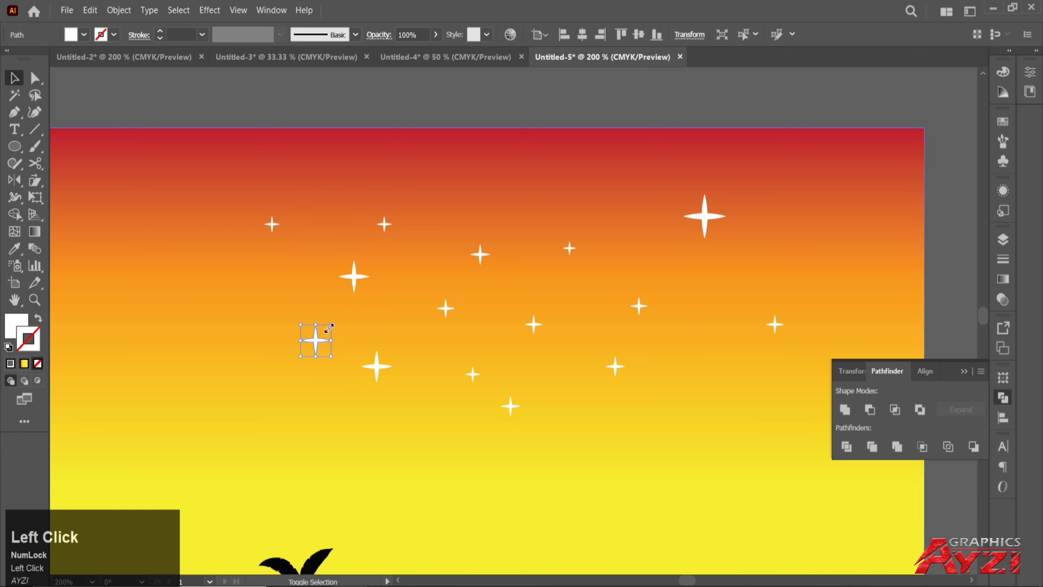
pyautogui.moveTo(329, 325); pyautogui.dragTo(324, 337)
pyautogui.click(376, 365)
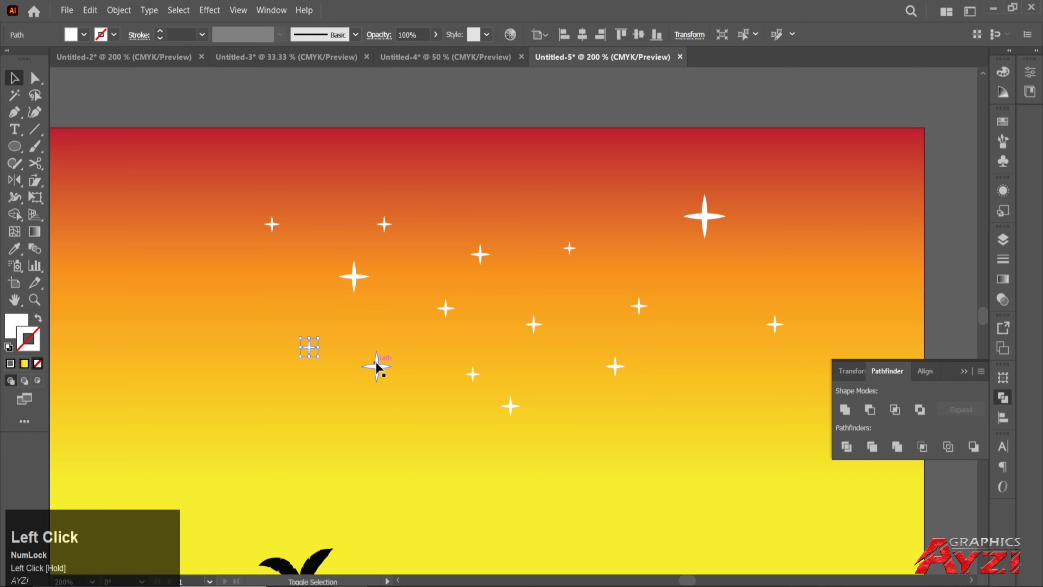
pyautogui.moveTo(393, 351); pyautogui.dragTo(369, 366)
pyautogui.click(516, 120)
pyautogui.scroll(-2, 522, 135)
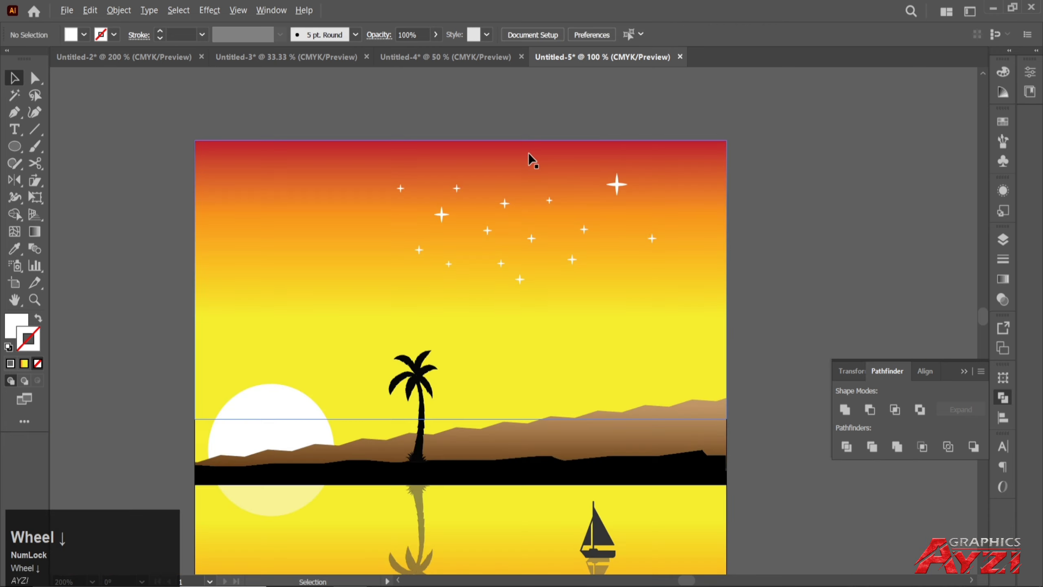
# Step: Select all the stars in the sky and set their opacity to 70%
pyautogui.scroll(-1, 554, 158)
pyautogui.click(747, 192)
pyautogui.moveTo(717, 152); pyautogui.dragTo(414, 248)
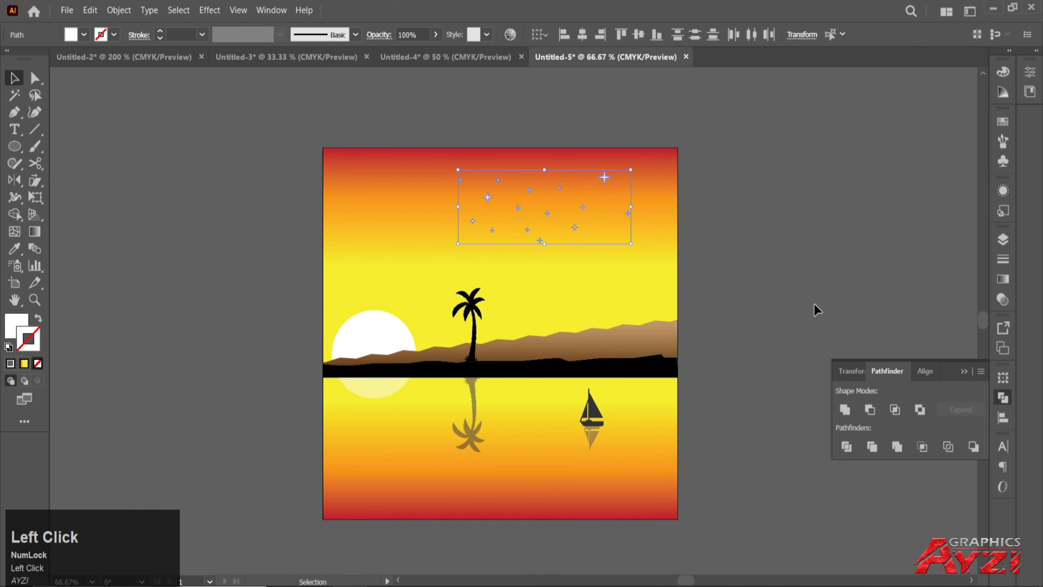
pyautogui.click(1003, 299)
pyautogui.click(945, 254)
pyautogui.write('70')
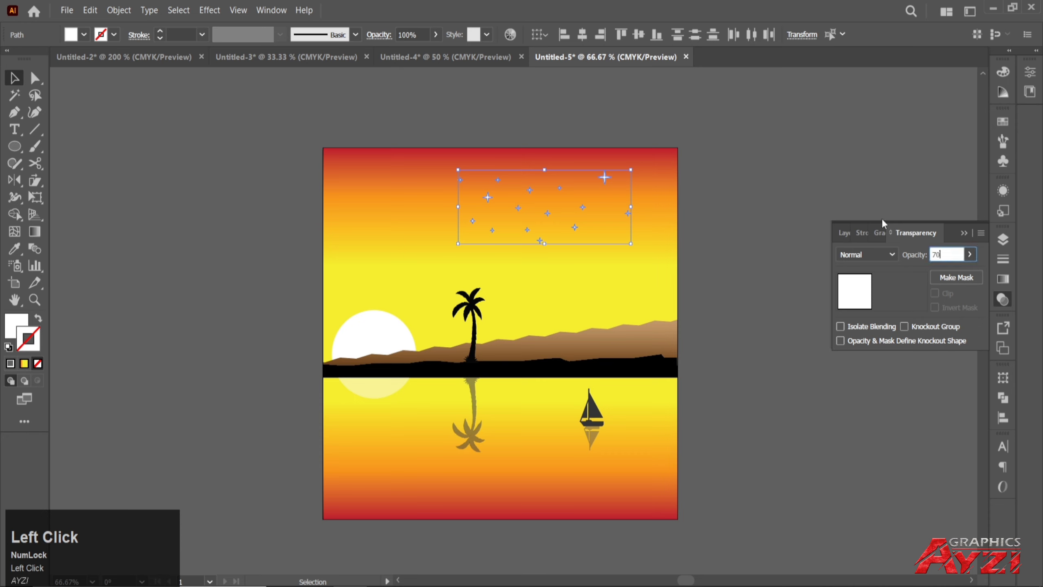
pyautogui.click(827, 175)
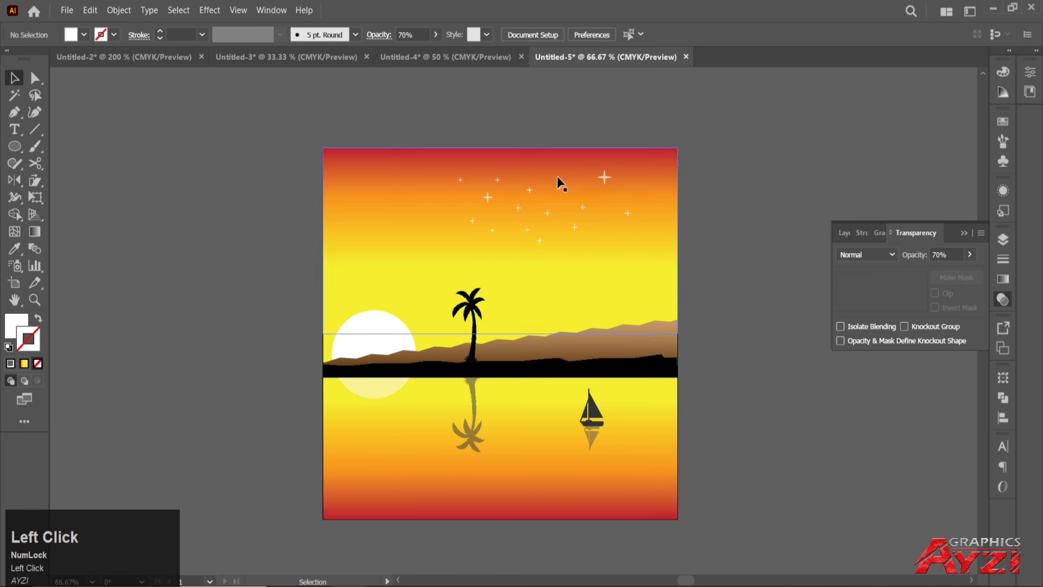
# Step: Group all the stars and set the group's opacity to 70%
pyautogui.moveTo(733, 149); pyautogui.dragTo(418, 247)
pyautogui.keyDown('shift'); pyautogui.click(418, 247); pyautogui.keyUp('shift')
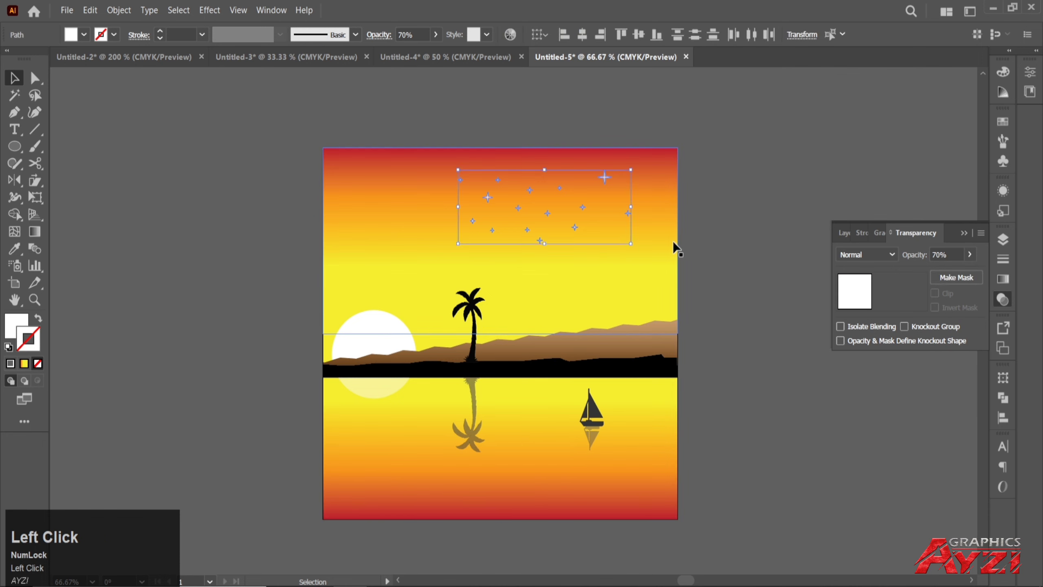
pyautogui.press('v')
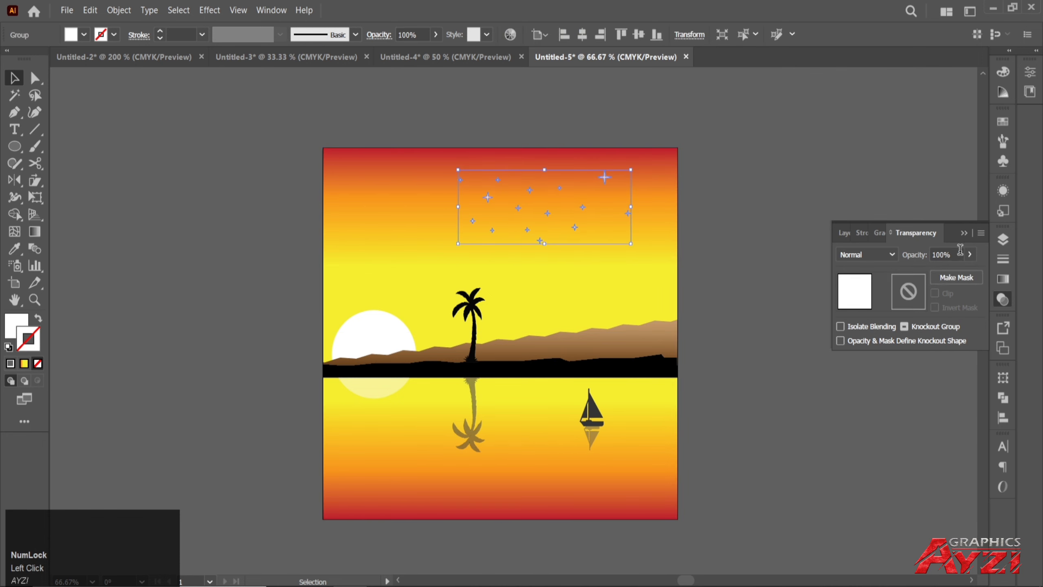
pyautogui.click(911, 259)
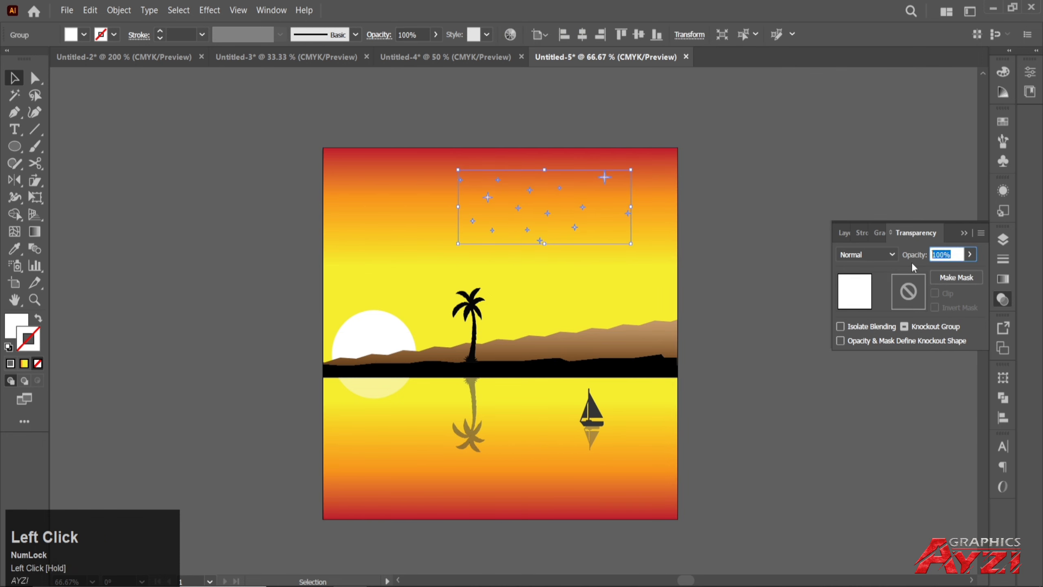
pyautogui.write('70')
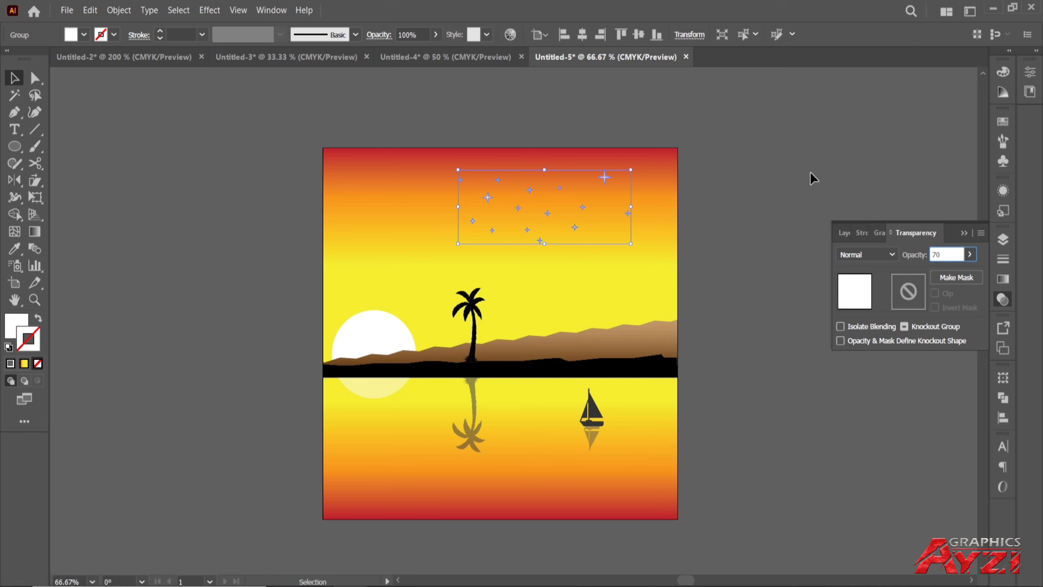
pyautogui.click(809, 172)
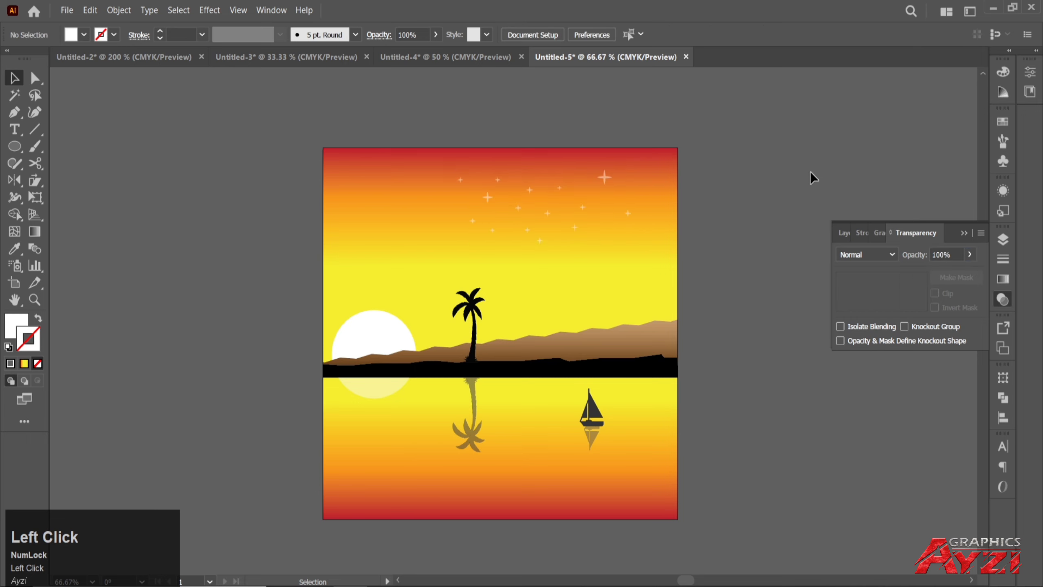
# Step: Lower the star group's opacity a little further and close the transparency settings
pyautogui.click(605, 176)
pyautogui.click(958, 251)
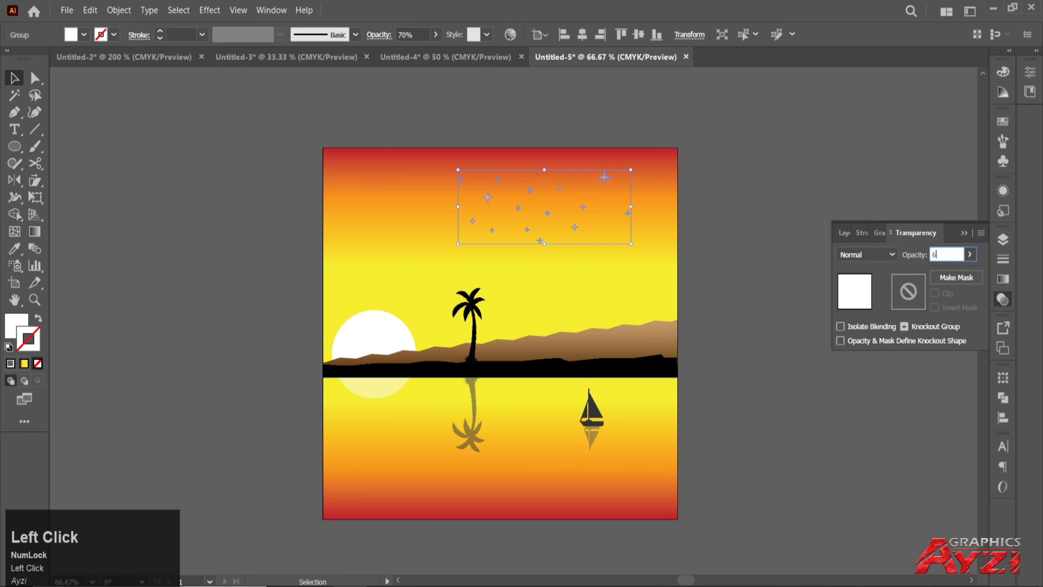
pyautogui.click(836, 176)
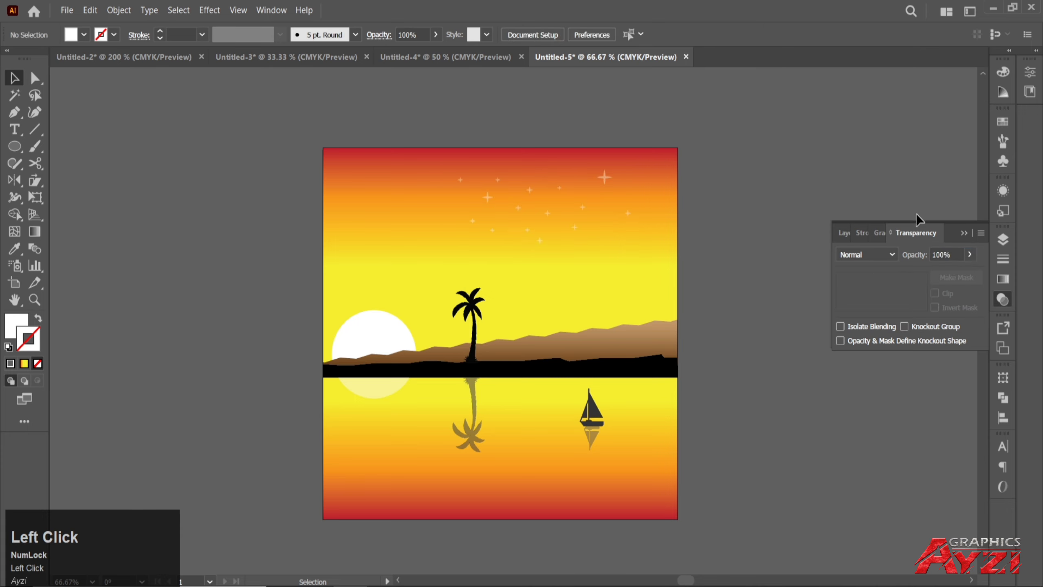
pyautogui.click(963, 233)
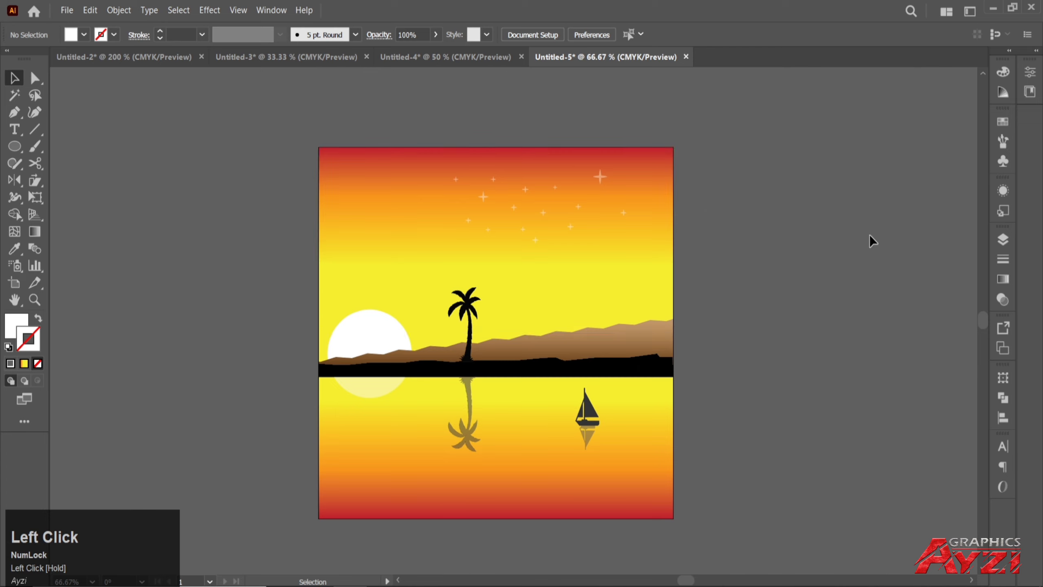
pyautogui.scroll(-1, 869, 241)
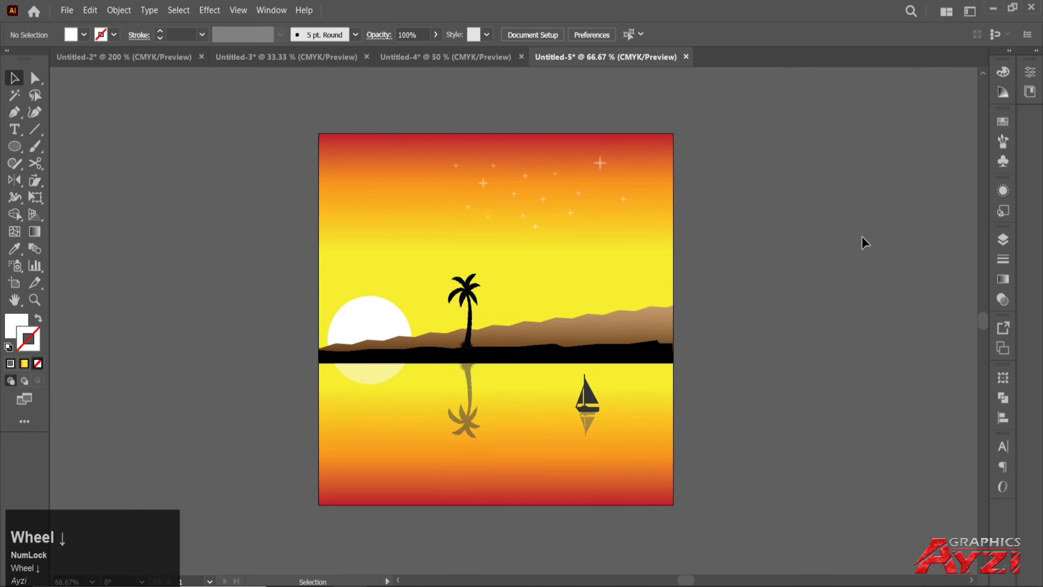